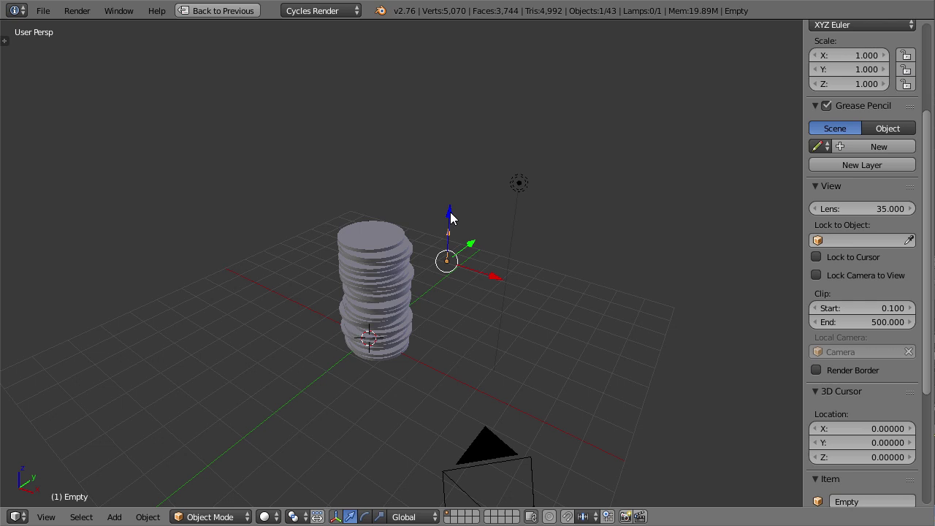
Step: Drag the Empty down along Z so the finished coin stack shrinks
{"action": "left_click_drag", "start_coordinate": [453, 217], "coordinate": [445, 76]}
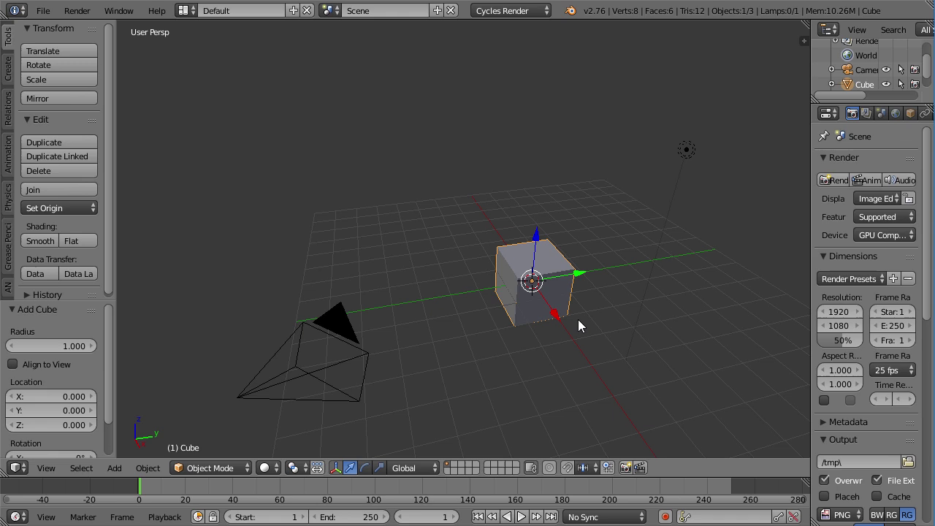
Step: Delete the default cube and add a cylinder at the 3D cursor
{"action": "middle_click_drag", "start_coordinate": [520, 319], "coordinate": [537, 316]}
{"action": "key", "text": "x"}
{"action": "left_click", "coordinate": [537, 317]}
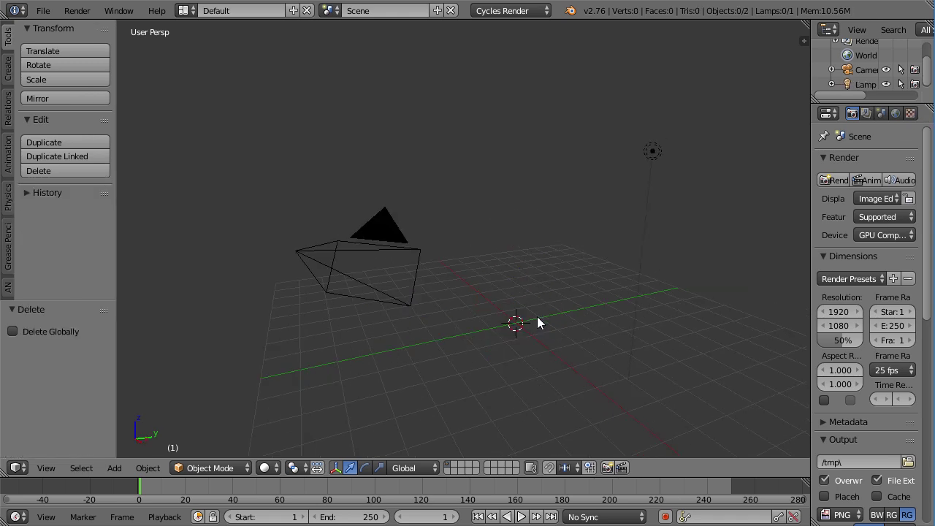
{"action": "key", "text": "shift+a"}
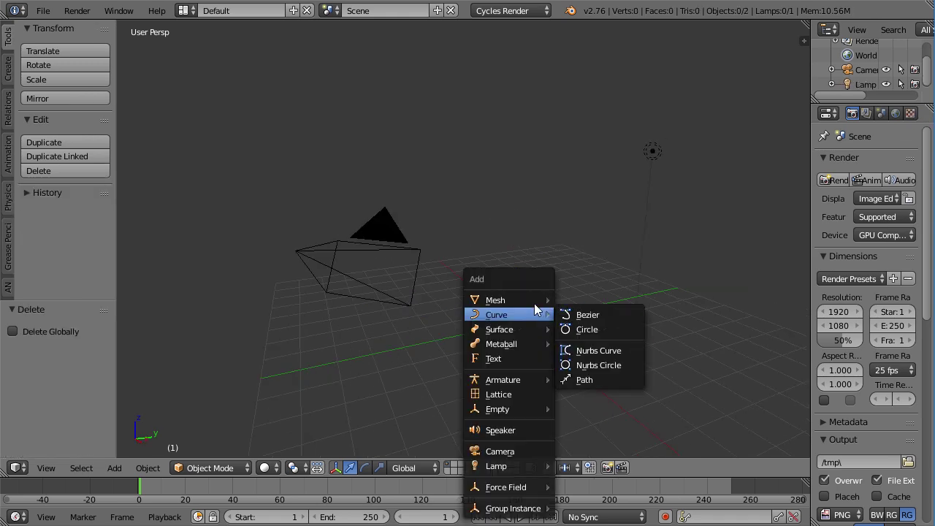
{"action": "mouse_move", "coordinate": [534, 302]}
{"action": "left_click", "coordinate": [601, 373]}
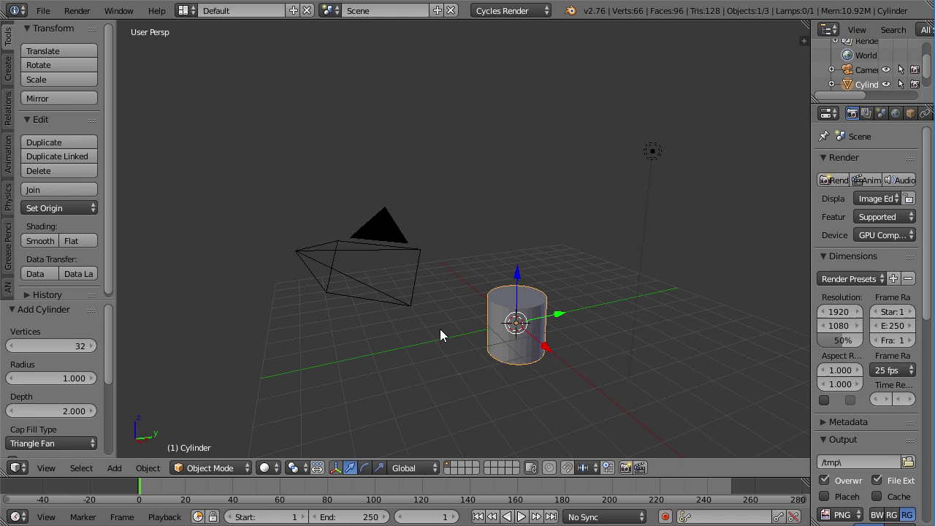
{"action": "scroll", "coordinate": [615, 335], "scroll_direction": "up", "scroll_amount": 3}
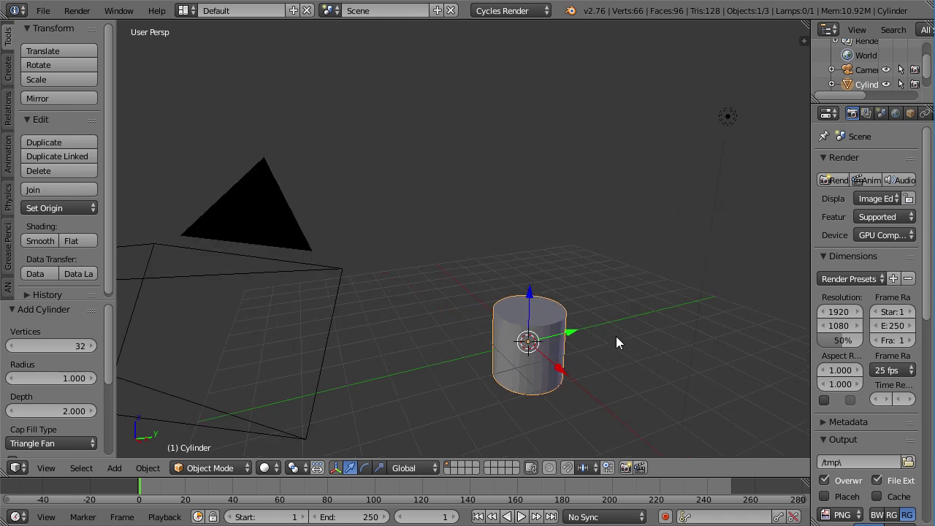
Step: Flatten the cylinder to a Z dimension of 0.1
{"action": "key", "text": "n"}
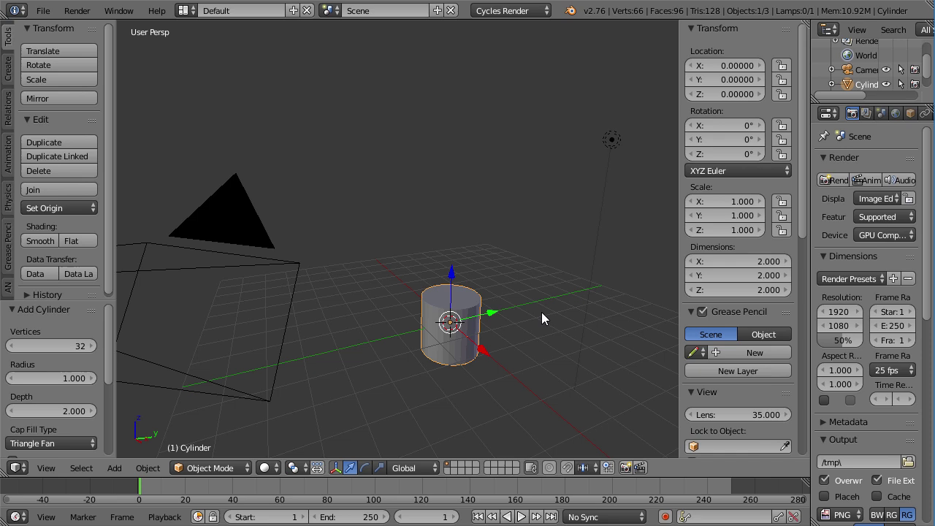
{"action": "left_click", "coordinate": [741, 295]}
{"action": "type", "text": "2.0"}
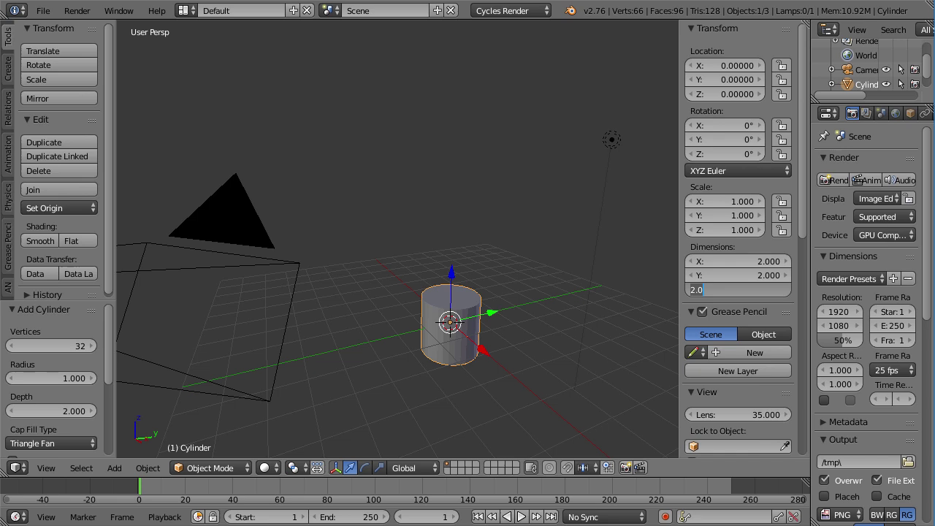
{"action": "type", "text": "0.1"}
{"action": "key", "text": "Return"}
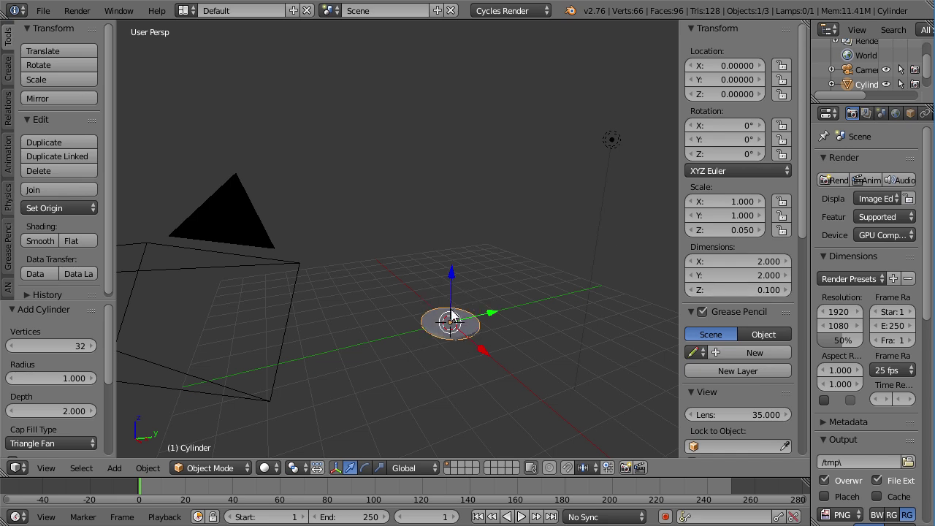
Step: Frame the flattened disc and apply Shade Smooth to it
{"action": "middle_click_drag", "start_coordinate": [452, 314], "coordinate": [468, 273]}
{"action": "key", "text": "KP_Decimal"}
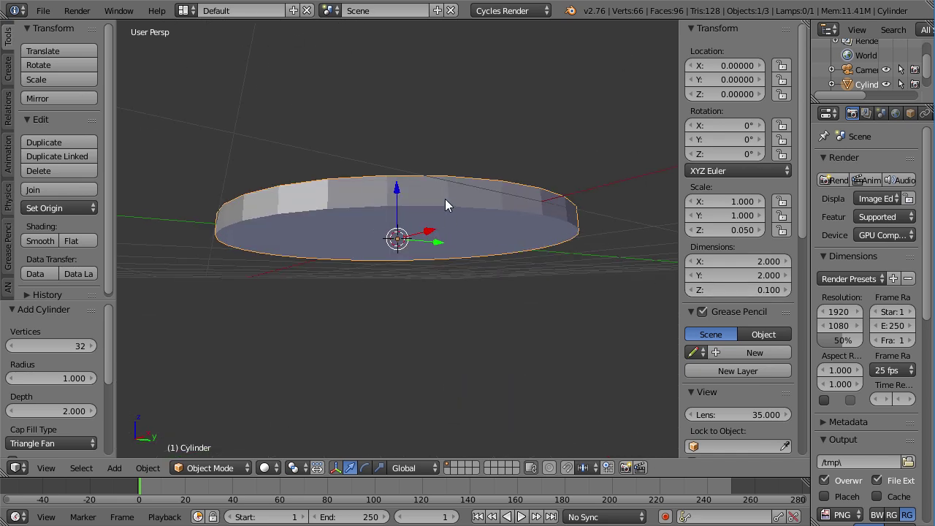
{"action": "scroll", "coordinate": [439, 271], "scroll_direction": "down", "scroll_amount": 6}
{"action": "scroll", "coordinate": [440, 270], "scroll_direction": "up", "scroll_amount": 3}
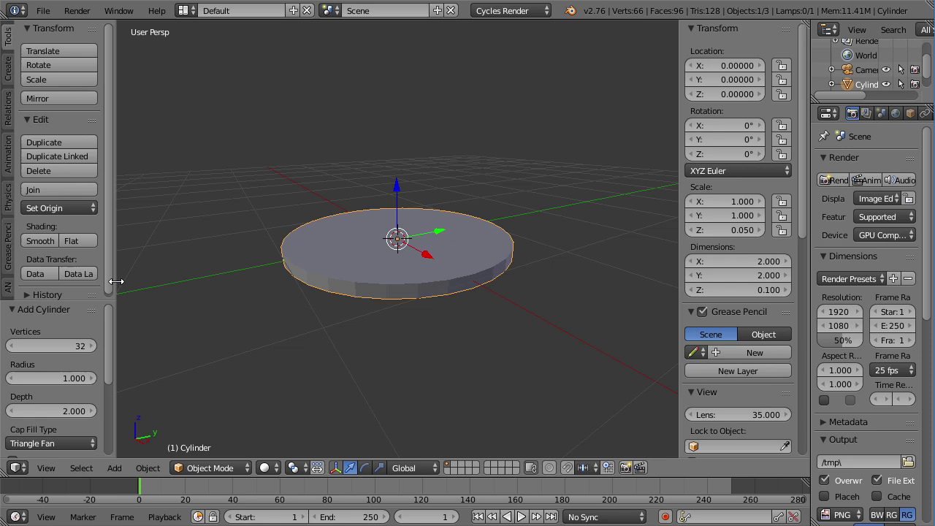
{"action": "left_click", "coordinate": [40, 240]}
{"action": "middle_click_drag", "start_coordinate": [467, 271], "coordinate": [450, 276]}
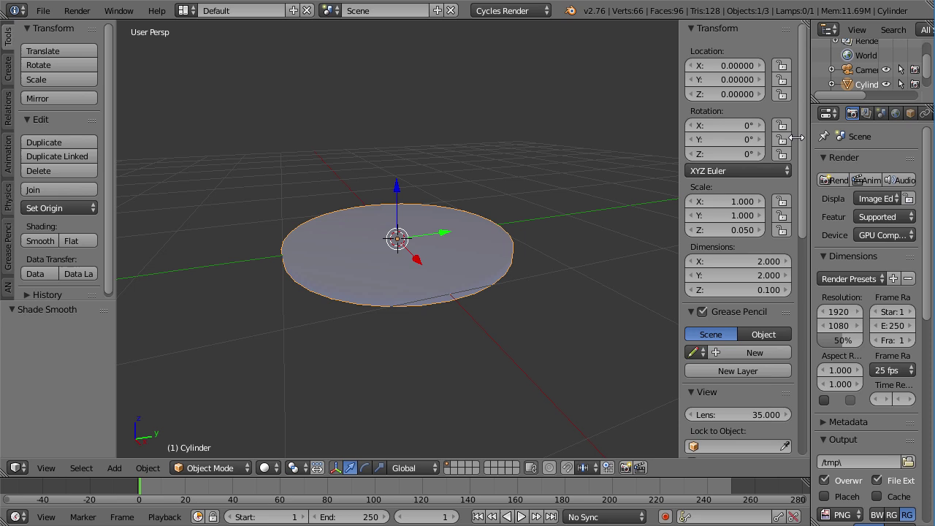
{"action": "left_click_drag", "start_coordinate": [811, 139], "coordinate": [712, 153]}
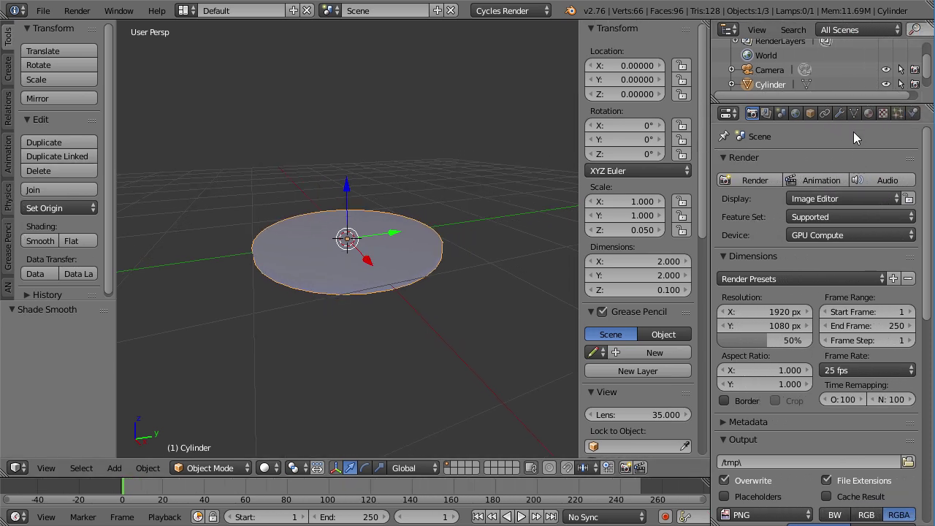
Step: Add an Edge Split modifier to the disc and apply it
{"action": "left_click", "coordinate": [839, 113]}
{"action": "left_click", "coordinate": [780, 164]}
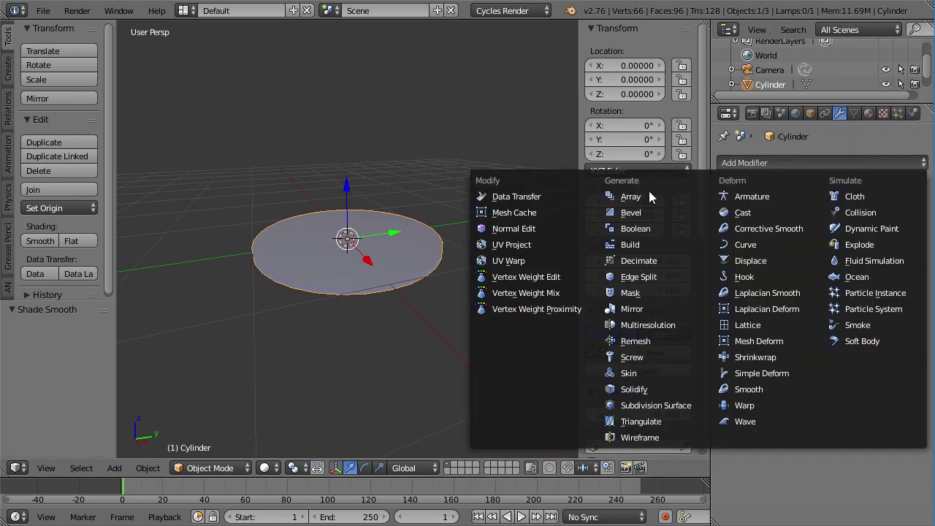
{"action": "left_click", "coordinate": [645, 284]}
{"action": "middle_click_drag", "start_coordinate": [403, 288], "coordinate": [457, 222]}
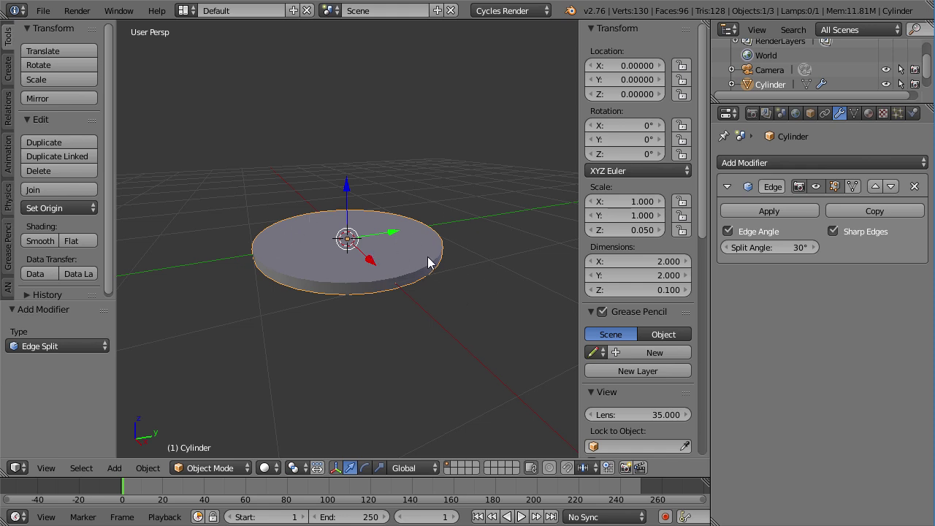
{"action": "left_click", "coordinate": [808, 209]}
{"action": "middle_click_drag", "start_coordinate": [363, 272], "coordinate": [398, 305]}
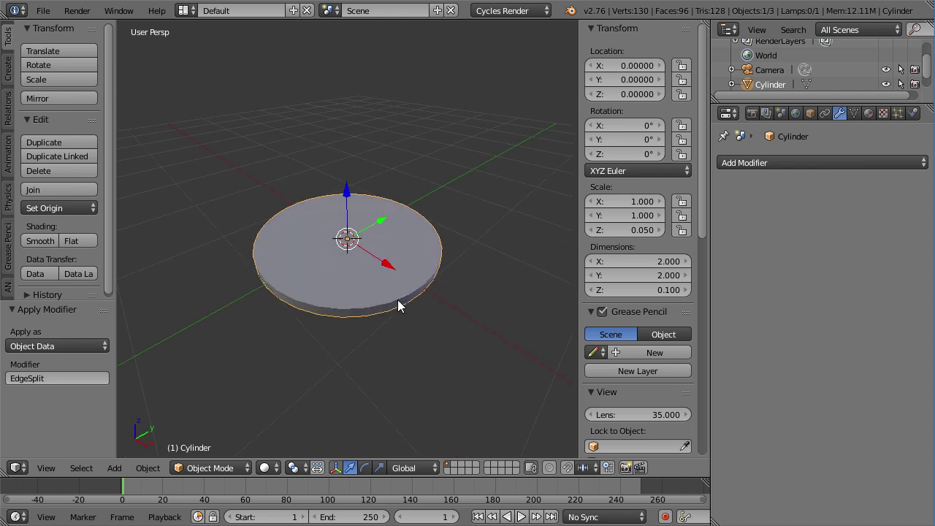
Step: Rename the object to Coin and switch to the Compositing layout
{"action": "scroll", "coordinate": [603, 355], "scroll_direction": "down", "scroll_amount": 12}
{"action": "left_click", "coordinate": [631, 267]}
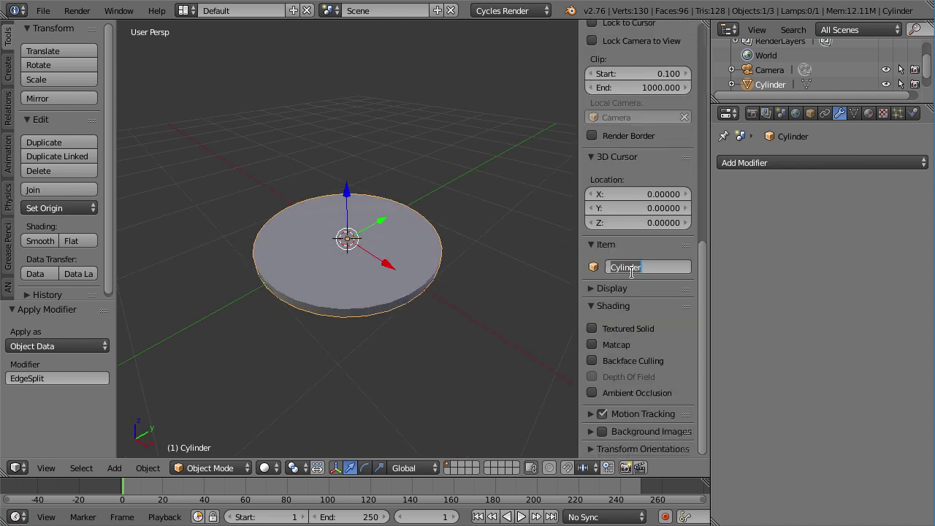
{"action": "type", "text": "Coin"}
{"action": "key", "text": "Return"}
{"action": "key", "text": "ctrl+Left"}
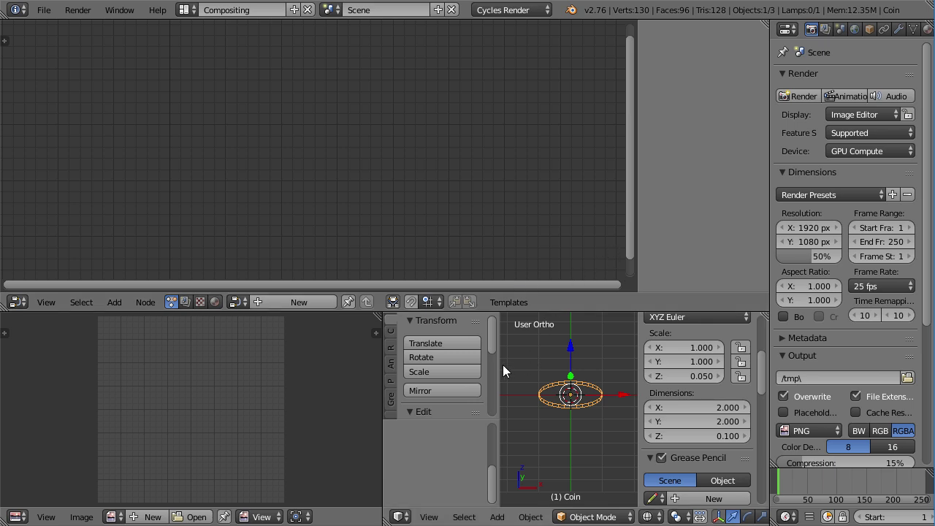
Step: Narrow the tool shelf, widen the 3D viewport and switch to solid shading
{"action": "left_click_drag", "start_coordinate": [500, 364], "coordinate": [447, 371]}
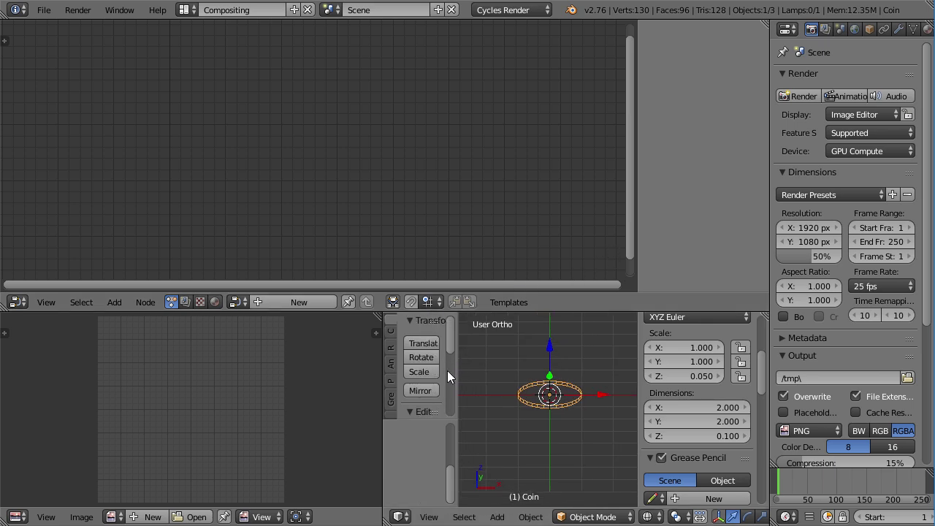
{"action": "left_click_drag", "start_coordinate": [380, 380], "coordinate": [234, 382]}
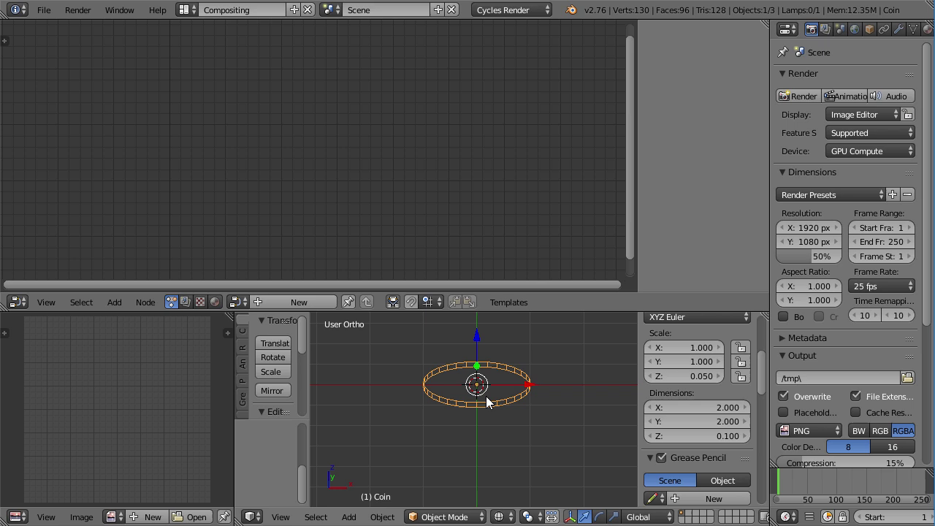
{"action": "scroll", "coordinate": [486, 429], "scroll_direction": "up", "scroll_amount": 3}
{"action": "key", "text": "z"}
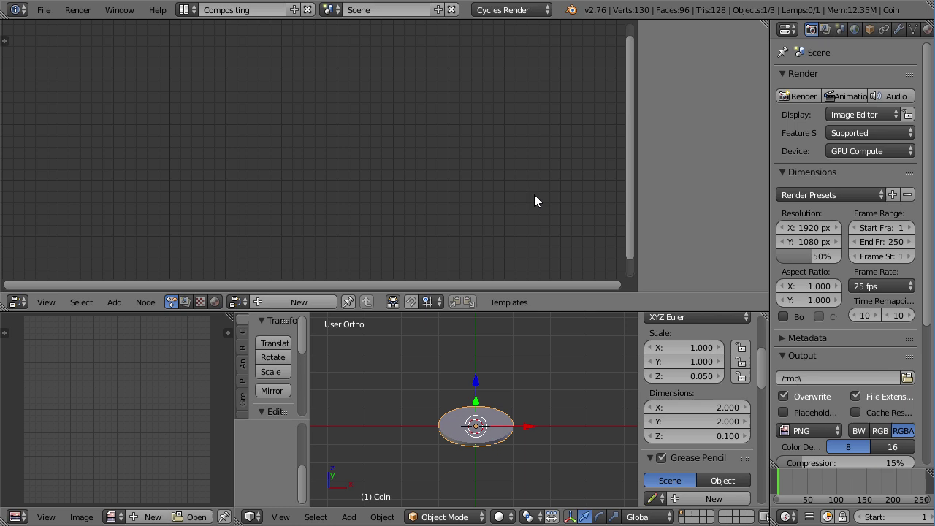
Step: Hide the node editor sidebar and create a new node tree named NodeTree
{"action": "key", "text": "n"}
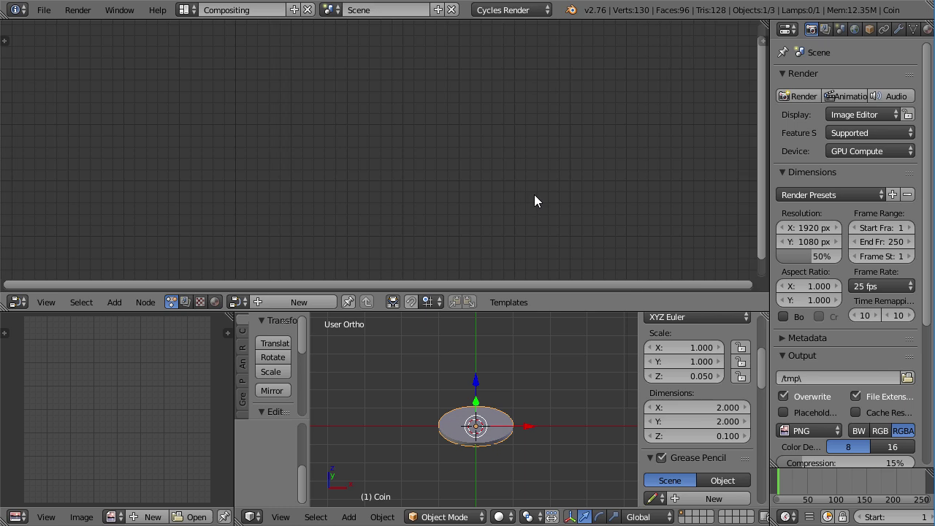
{"action": "left_click", "coordinate": [327, 303]}
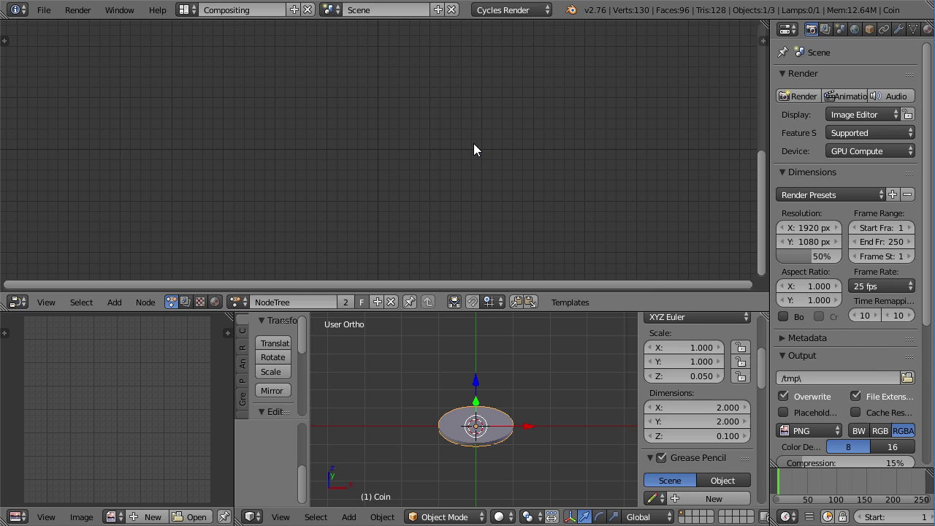
{"action": "middle_click_drag", "start_coordinate": [506, 427], "coordinate": [438, 448], "text": "shift"}
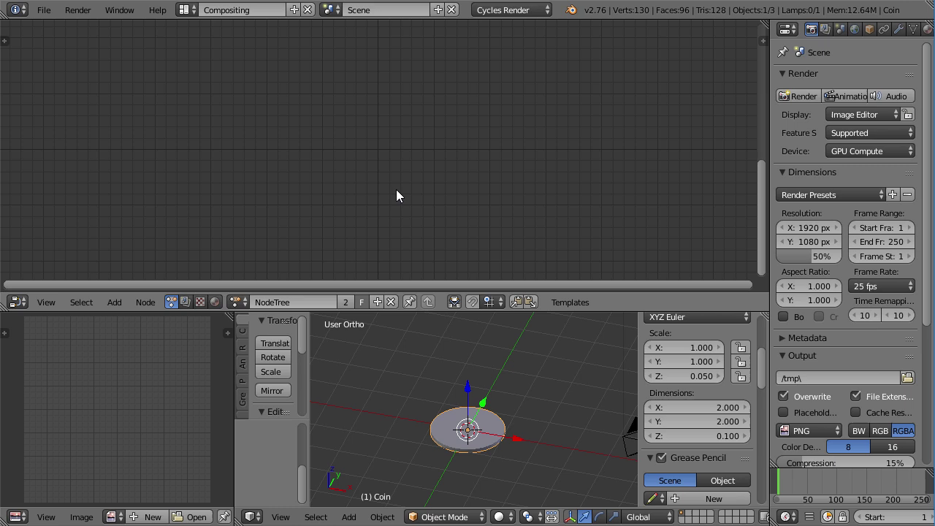
{"action": "key", "text": "shift+a"}
{"action": "key", "text": "Escape"}
{"action": "middle_click_drag", "start_coordinate": [456, 381], "coordinate": [449, 401], "text": "shift"}
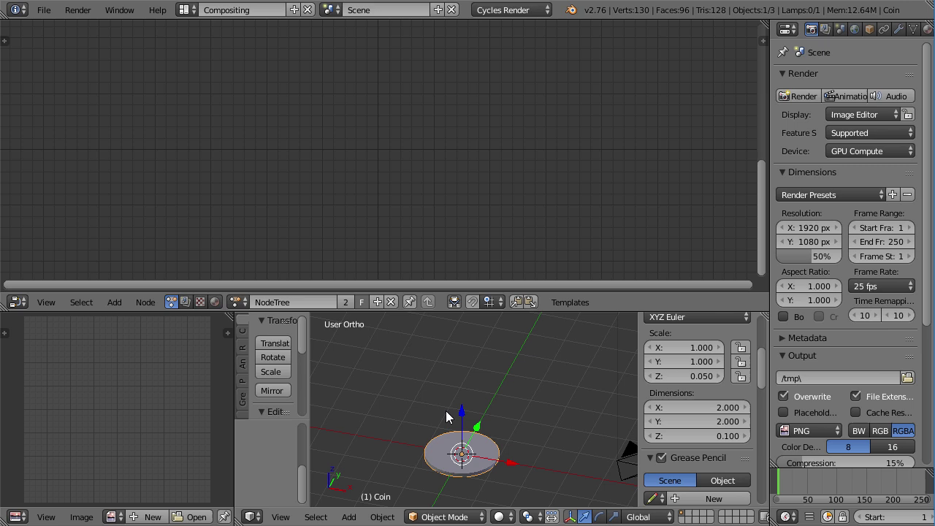
{"action": "scroll", "coordinate": [441, 395], "scroll_direction": "down", "scroll_amount": 1}
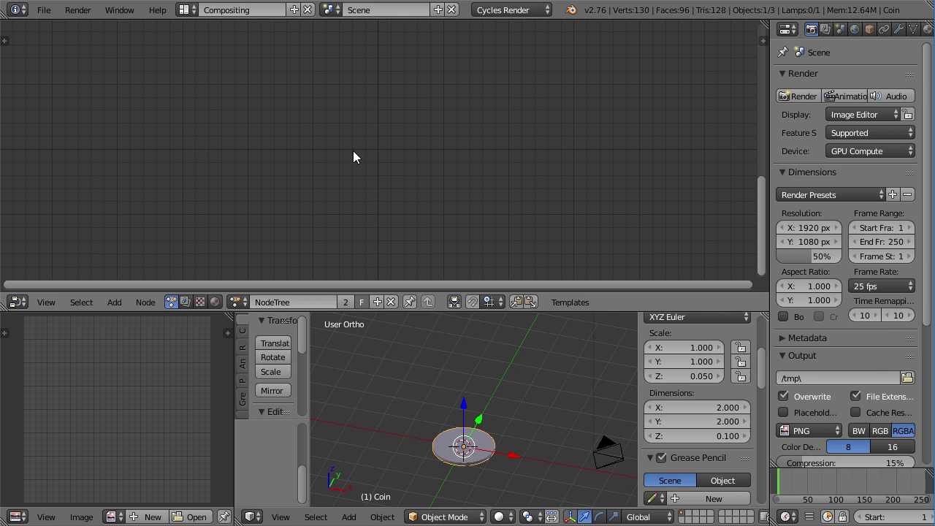
Step: Add an Object Instancer node and place it at the upper left of the tree
{"action": "key", "text": "shift+a"}
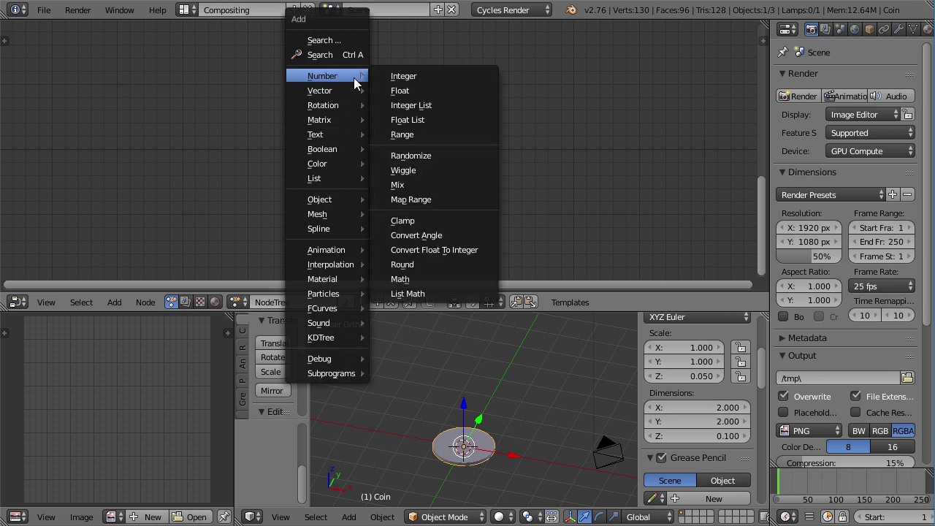
{"action": "mouse_move", "coordinate": [347, 197]}
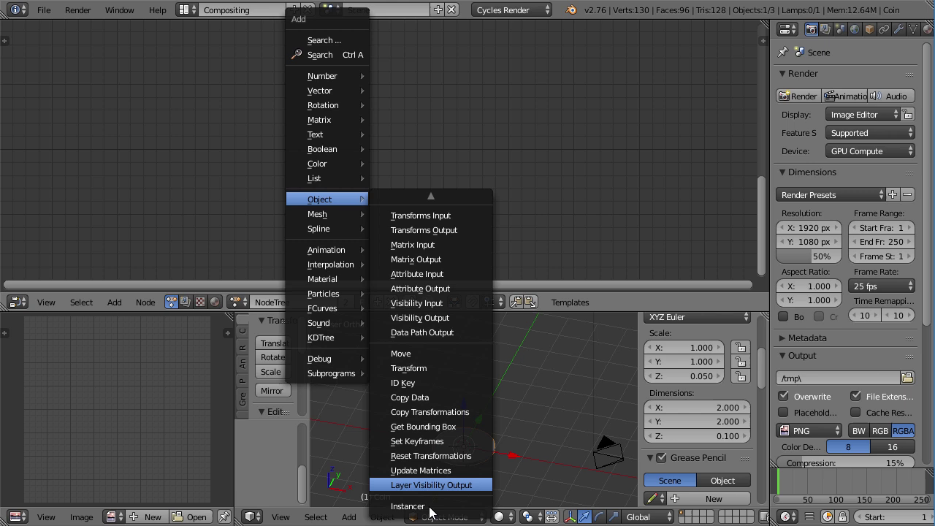
{"action": "left_click", "coordinate": [430, 507]}
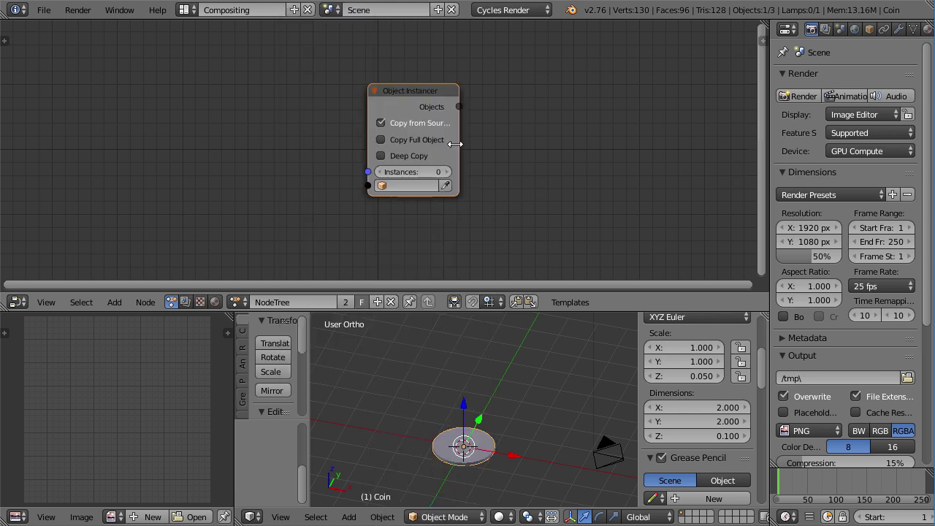
{"action": "left_click", "coordinate": [394, 86]}
{"action": "left_click_drag", "start_coordinate": [409, 90], "coordinate": [158, 85]}
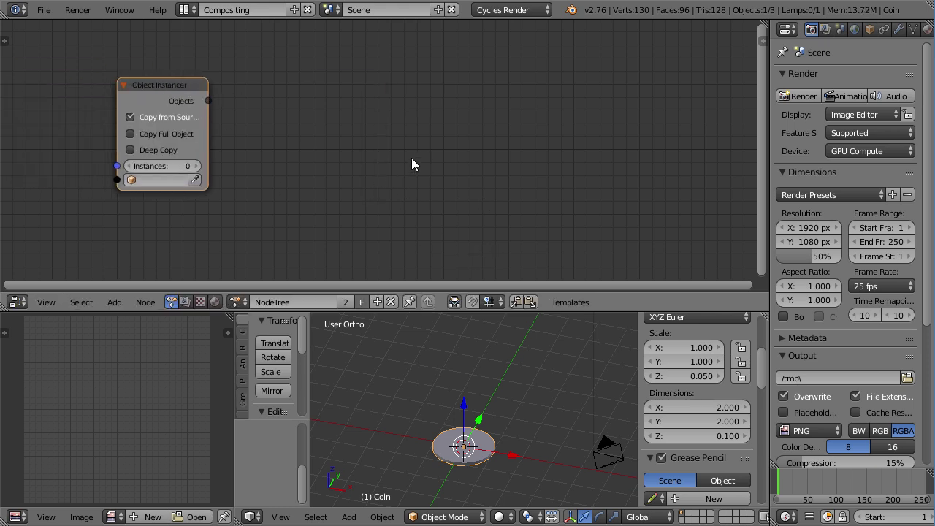
Step: Add a Loop Input node and position it below the Object Instancer
{"action": "key", "text": "shift+a"}
{"action": "mouse_move", "coordinate": [390, 373]}
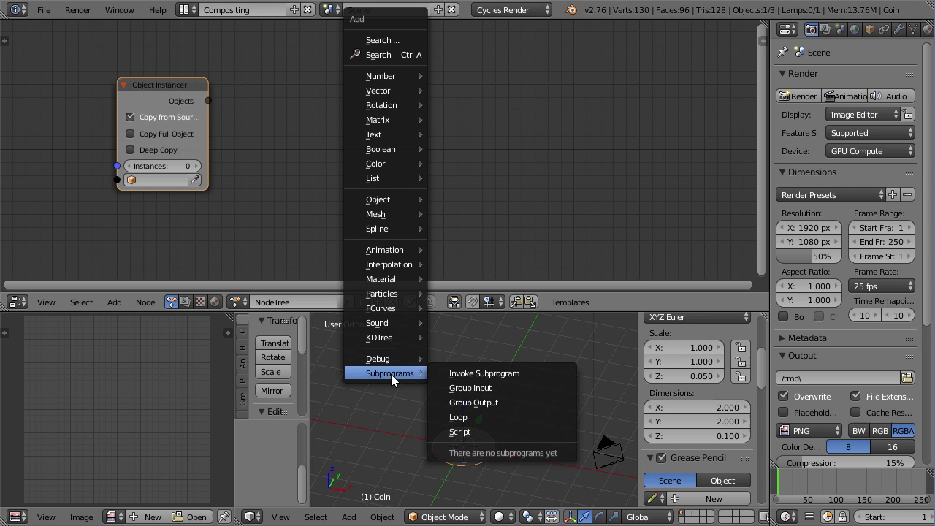
{"action": "left_click", "coordinate": [466, 419]}
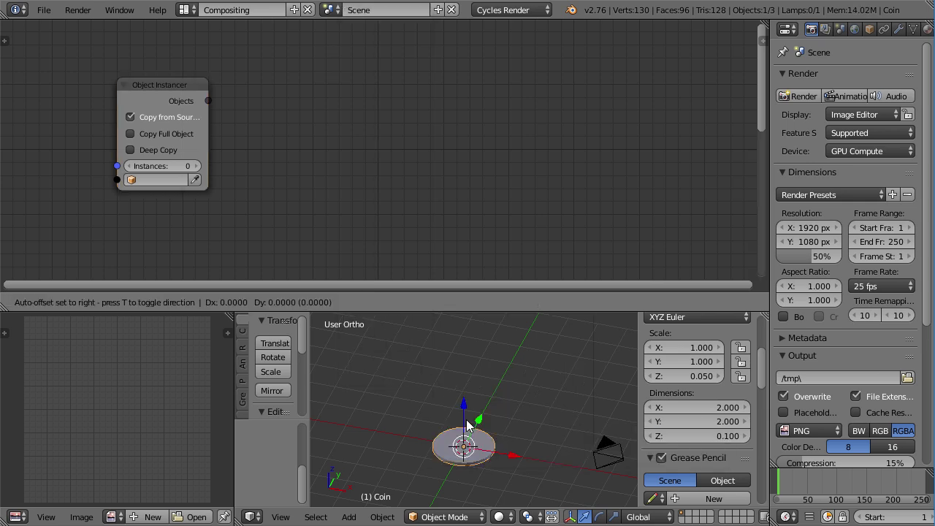
{"action": "left_click", "coordinate": [386, 87]}
{"action": "scroll", "coordinate": [386, 134], "scroll_direction": "down", "scroll_amount": 2}
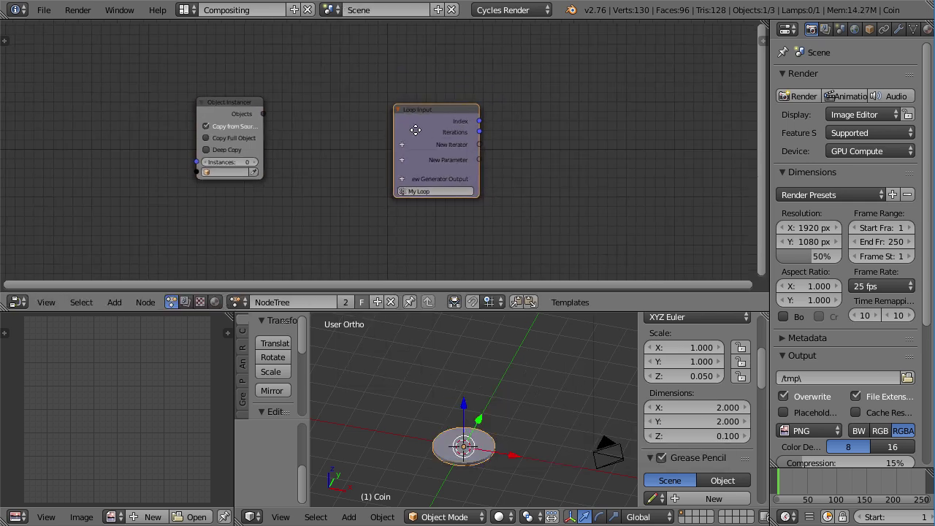
{"action": "middle_click_drag", "start_coordinate": [461, 121], "coordinate": [501, 92]}
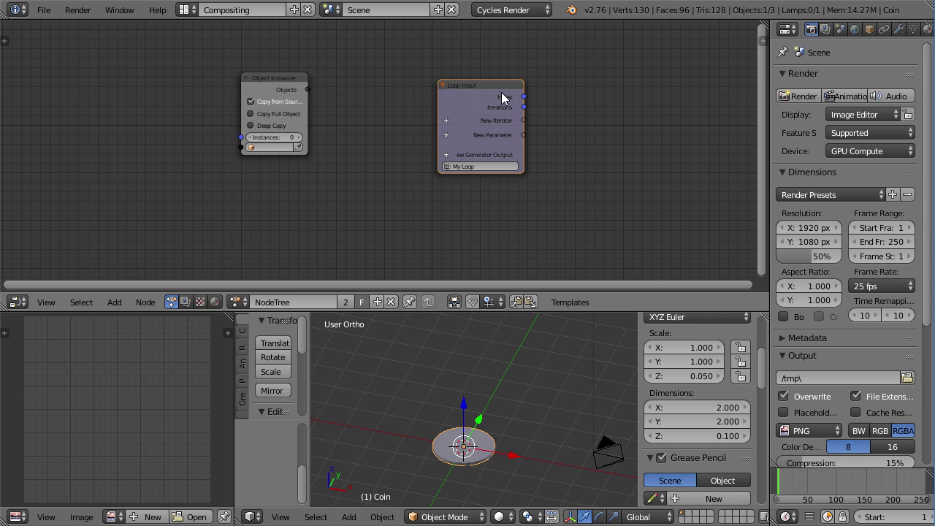
{"action": "left_click_drag", "start_coordinate": [501, 92], "coordinate": [280, 180]}
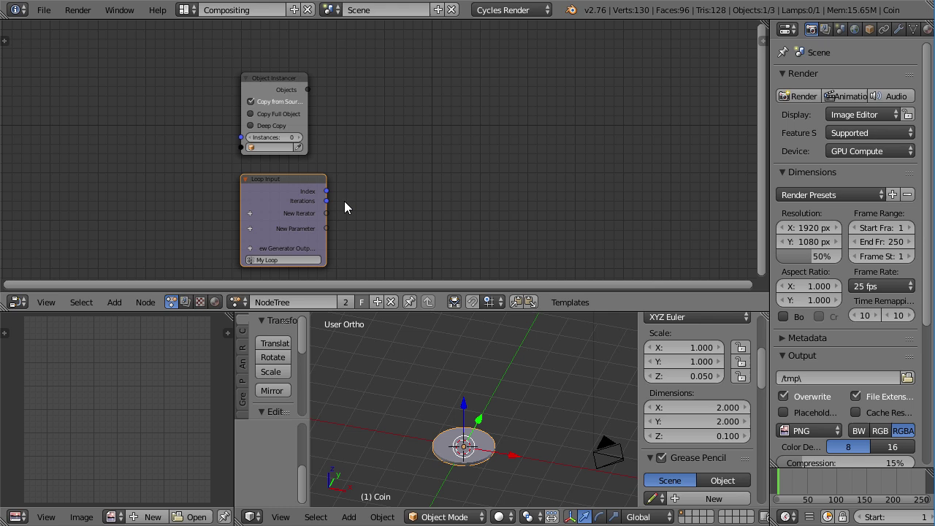
Step: Rename the loop from My Loop to Coin Stack
{"action": "scroll", "coordinate": [338, 237], "scroll_direction": "up", "scroll_amount": 2}
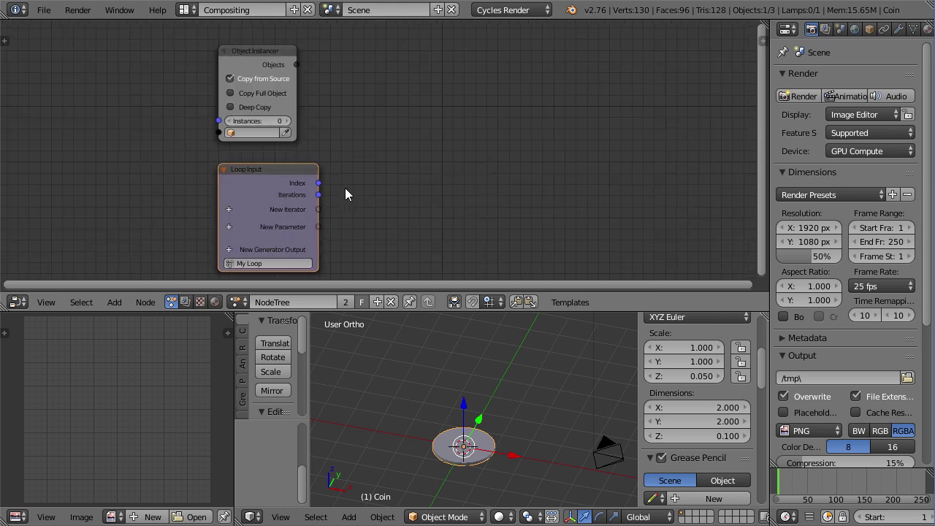
{"action": "scroll", "coordinate": [342, 186], "scroll_direction": "up", "scroll_amount": 2}
{"action": "left_click", "coordinate": [278, 235]}
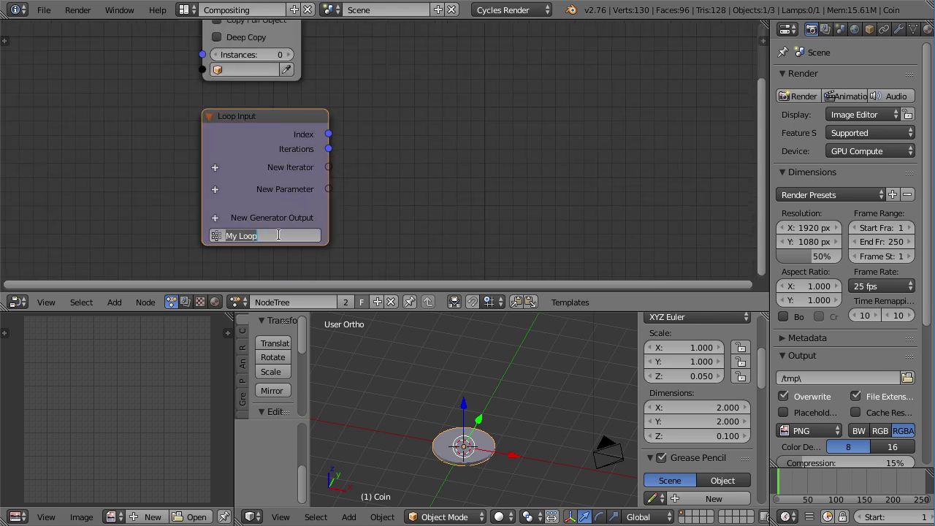
{"action": "type", "text": "Coin Stack"}
{"action": "key", "text": "Return"}
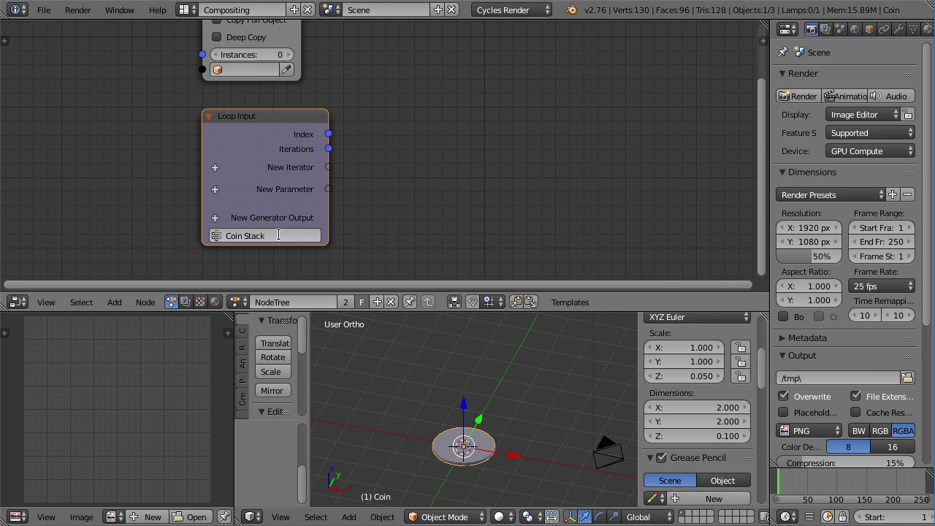
{"action": "scroll", "coordinate": [299, 140], "scroll_direction": "down", "scroll_amount": 3}
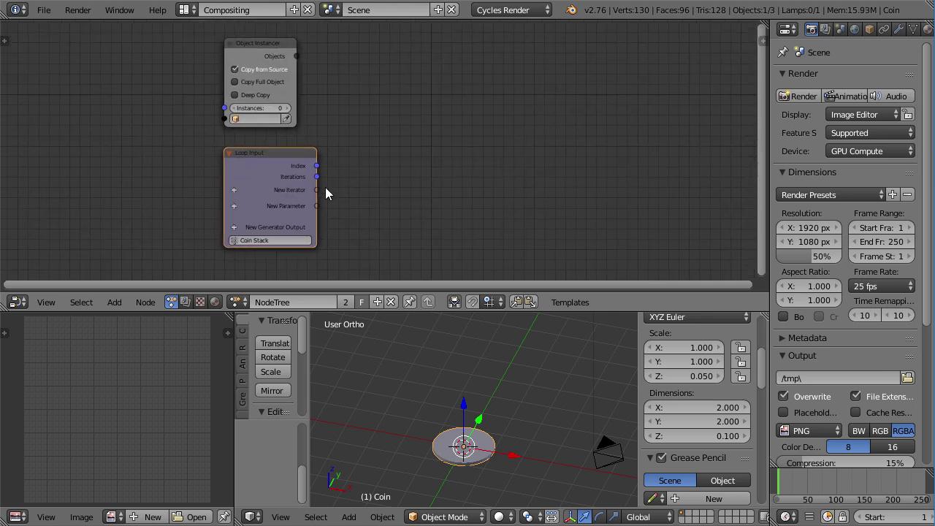
{"action": "scroll", "coordinate": [325, 192], "scroll_direction": "up", "scroll_amount": 1}
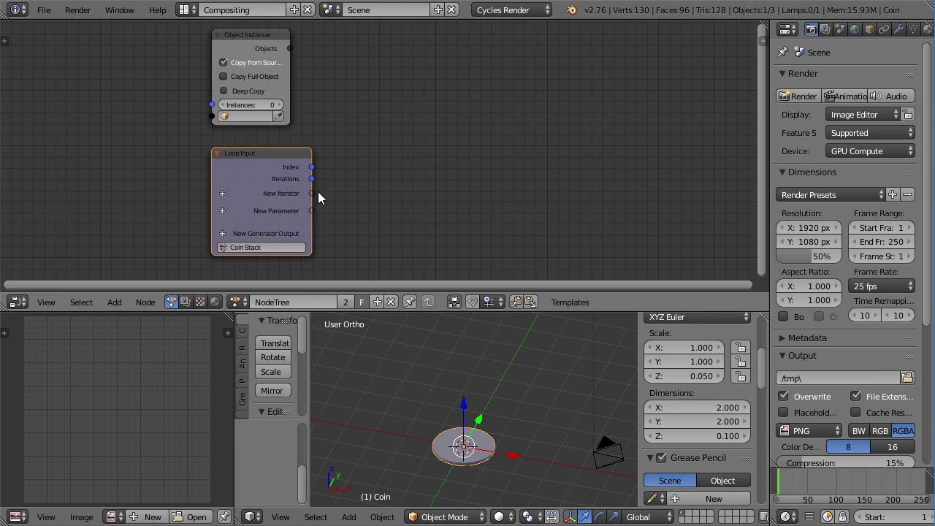
Step: Give the Coin Stack loop a new Object List iterator
{"action": "left_click", "coordinate": [223, 193]}
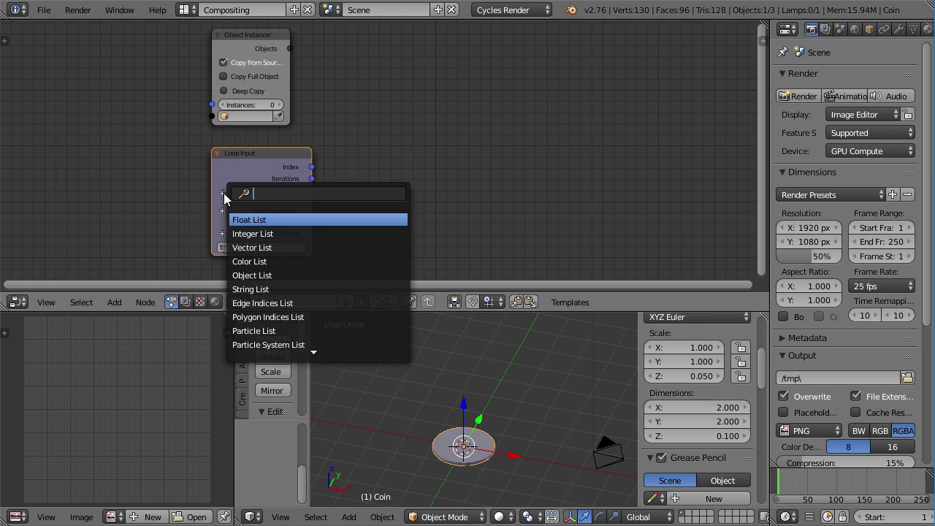
{"action": "type", "text": "obj"}
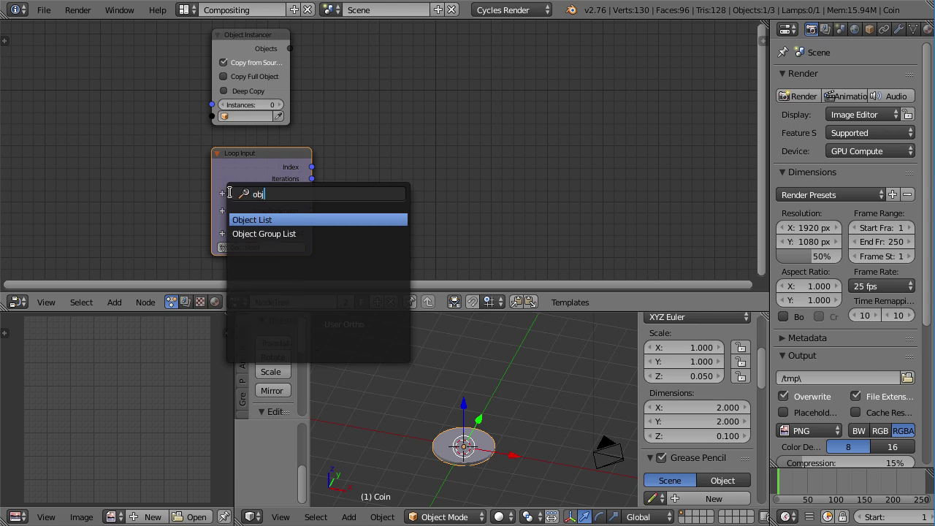
{"action": "left_click", "coordinate": [287, 219]}
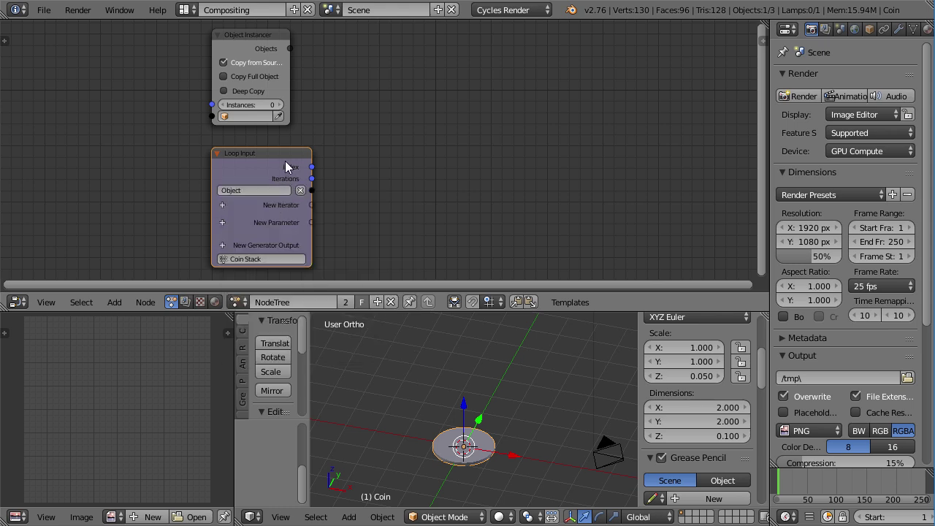
{"action": "middle_click_drag", "start_coordinate": [285, 167], "coordinate": [265, 174]}
{"action": "left_click_drag", "start_coordinate": [266, 175], "coordinate": [263, 171]}
{"action": "scroll", "coordinate": [253, 201], "scroll_direction": "down", "scroll_amount": 1}
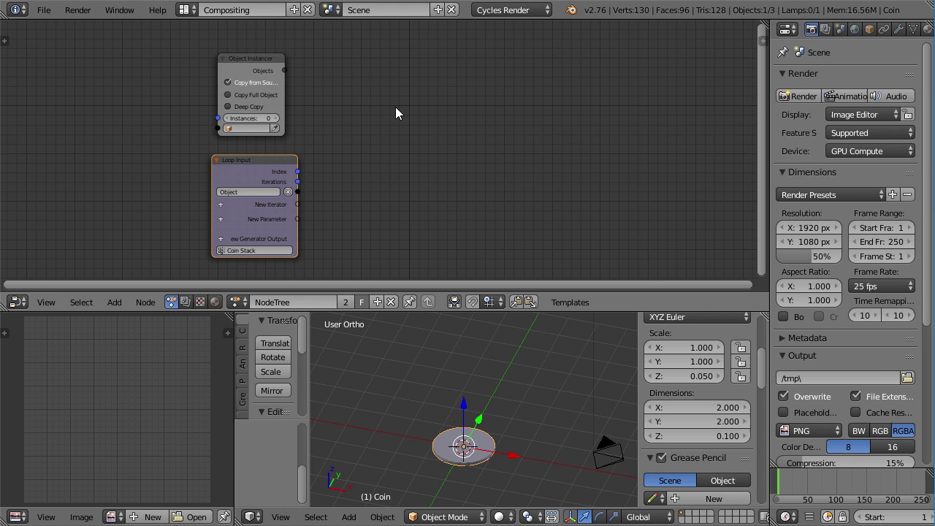
Step: Add an Invoke Subprogram node that calls the Coin Stack loop
{"action": "key", "text": "shift+a"}
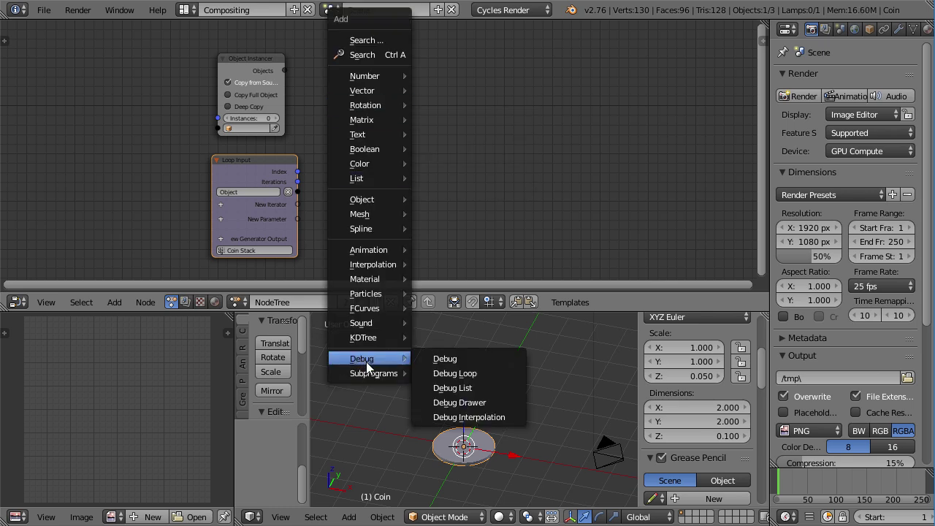
{"action": "mouse_move", "coordinate": [366, 373]}
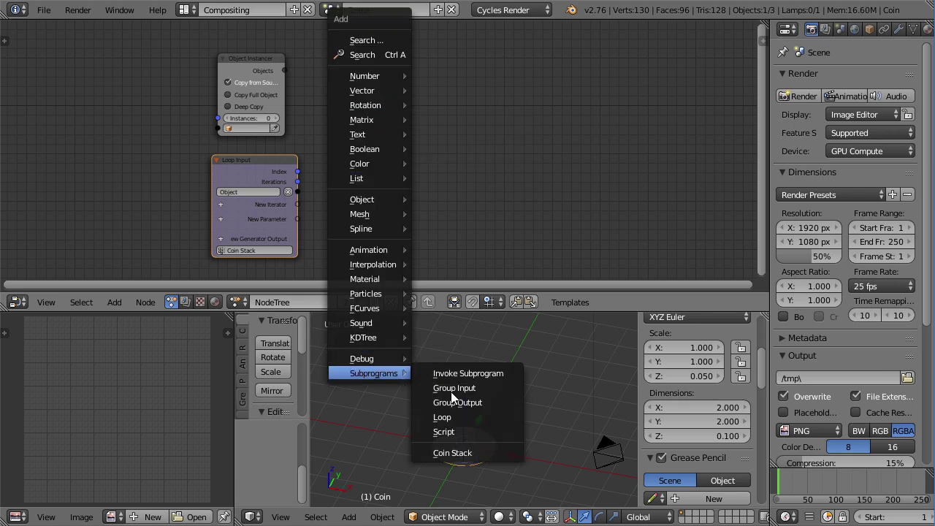
{"action": "left_click", "coordinate": [481, 451]}
{"action": "left_click", "coordinate": [403, 73]}
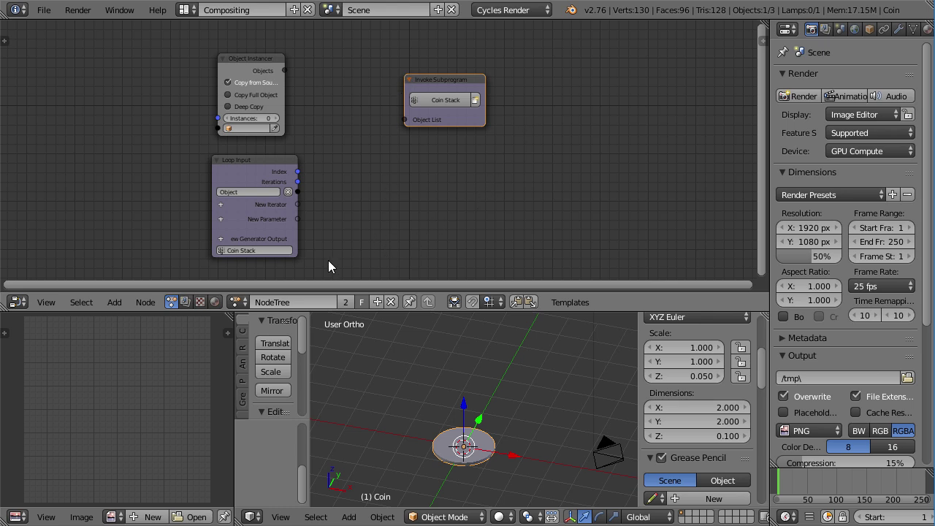
Step: Set the Object Instancer's source object to Coin with the eyedropper
{"action": "left_click", "coordinate": [238, 177]}
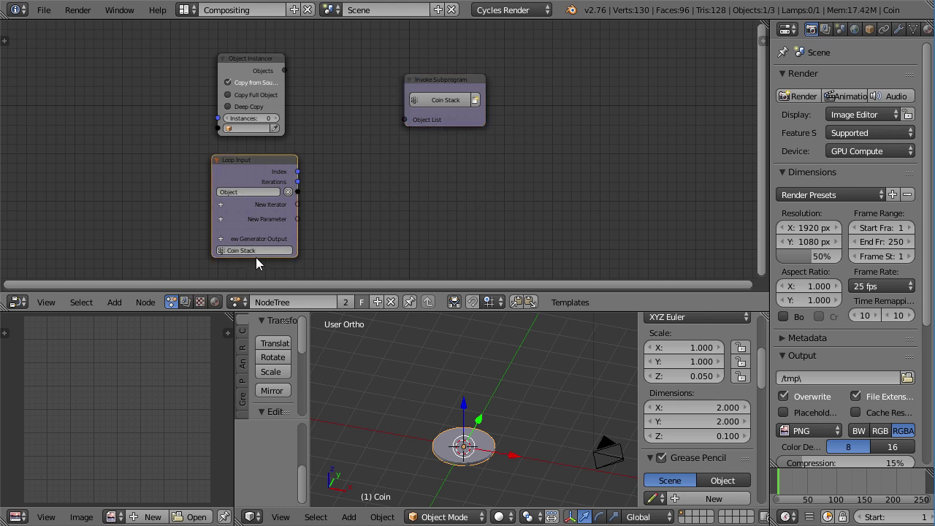
{"action": "left_click", "coordinate": [424, 83]}
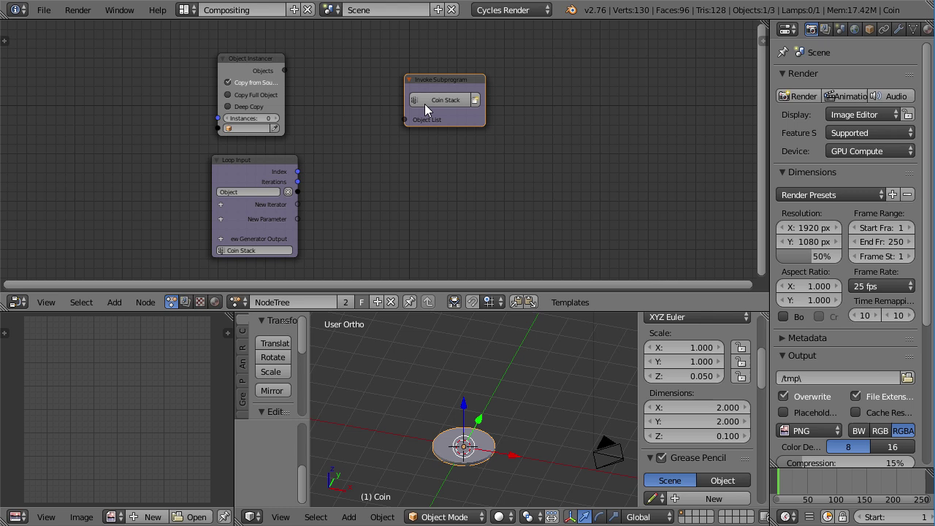
{"action": "scroll", "coordinate": [295, 93], "scroll_direction": "up", "scroll_amount": 2}
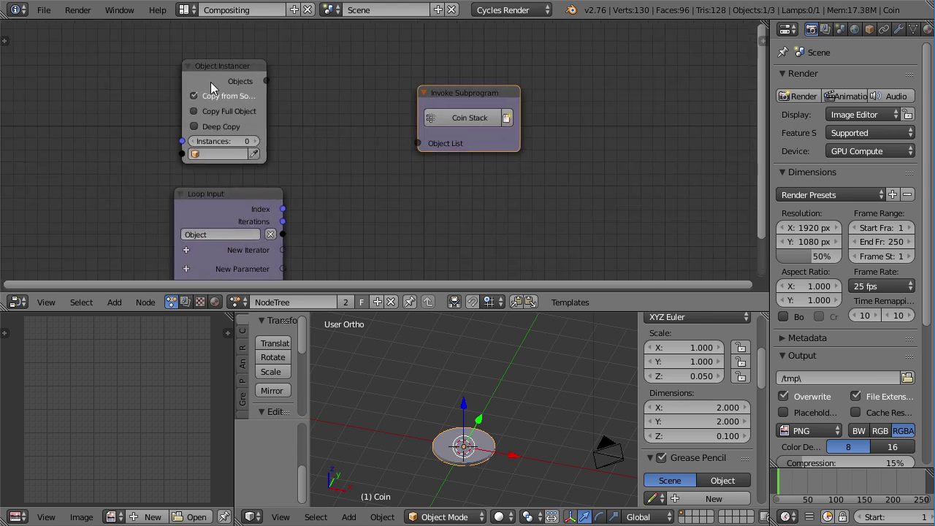
{"action": "left_click", "coordinate": [255, 153]}
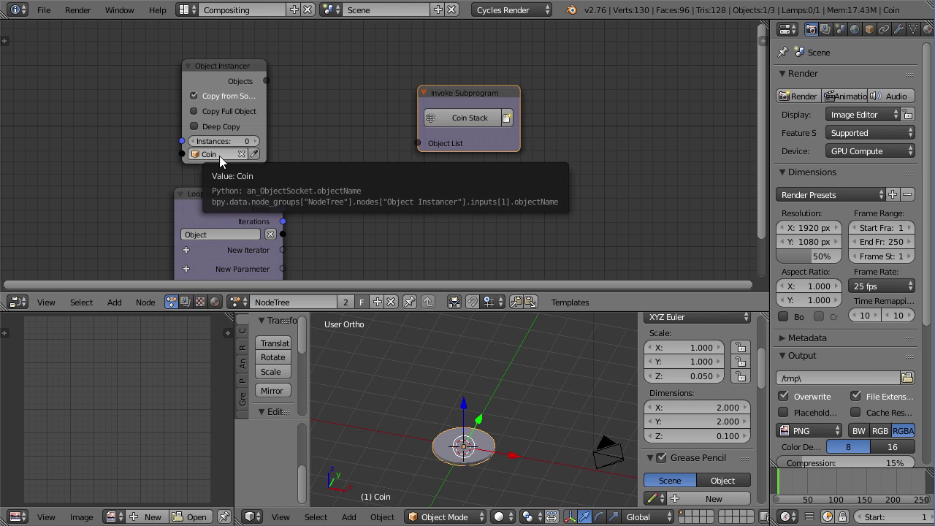
Step: Connect Object Instancer's Objects to Invoke Subprogram's Object List and rearrange the nodes
{"action": "key", "text": "Home"}
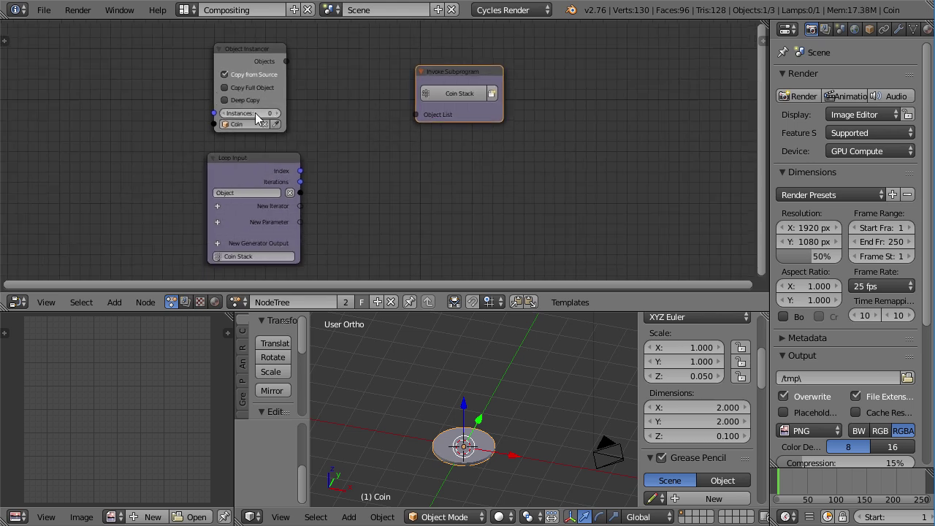
{"action": "left_click_drag", "start_coordinate": [275, 71], "coordinate": [407, 124]}
{"action": "left_click_drag", "start_coordinate": [431, 82], "coordinate": [425, 43]}
{"action": "mouse_move", "coordinate": [235, 65]}
{"action": "left_mouse_down"}
{"action": "mouse_move", "coordinate": [257, 63]}
{"action": "mouse_move", "coordinate": [248, 65]}
{"action": "left_mouse_up"}
{"action": "left_click", "coordinate": [426, 46]}
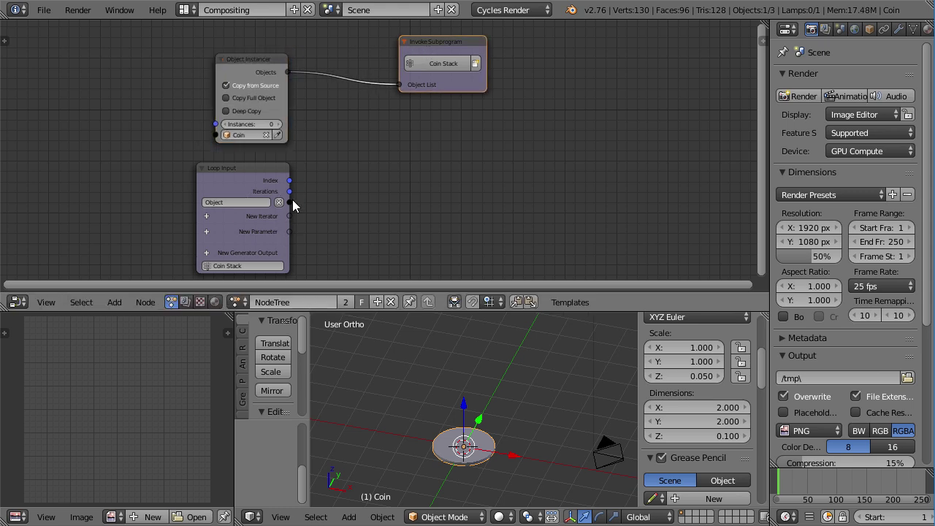
{"action": "left_click_drag", "start_coordinate": [290, 202], "coordinate": [345, 204]}
Step: Add an Object Transforms Output node fed by the Loop Input's Object output
{"action": "key", "text": "shift+a"}
{"action": "mouse_move", "coordinate": [438, 200]}
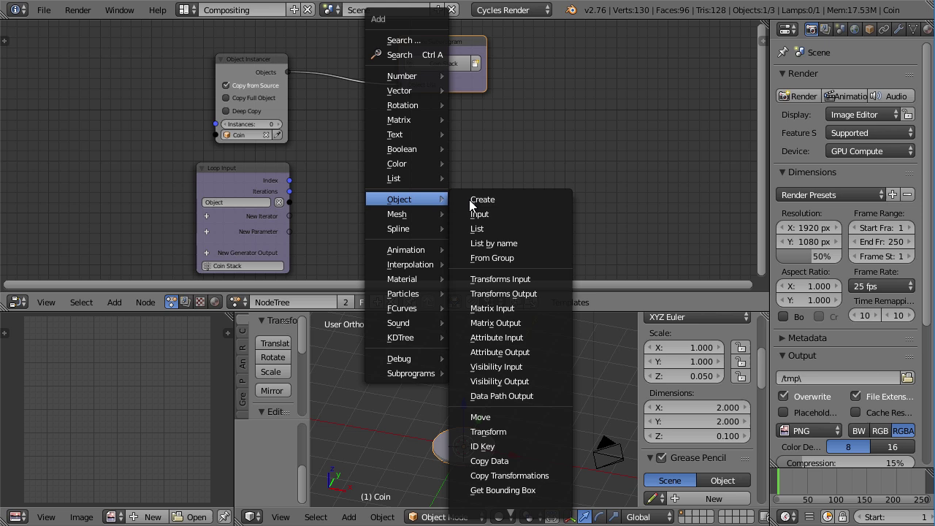
{"action": "left_click", "coordinate": [547, 294]}
{"action": "left_click", "coordinate": [431, 133]}
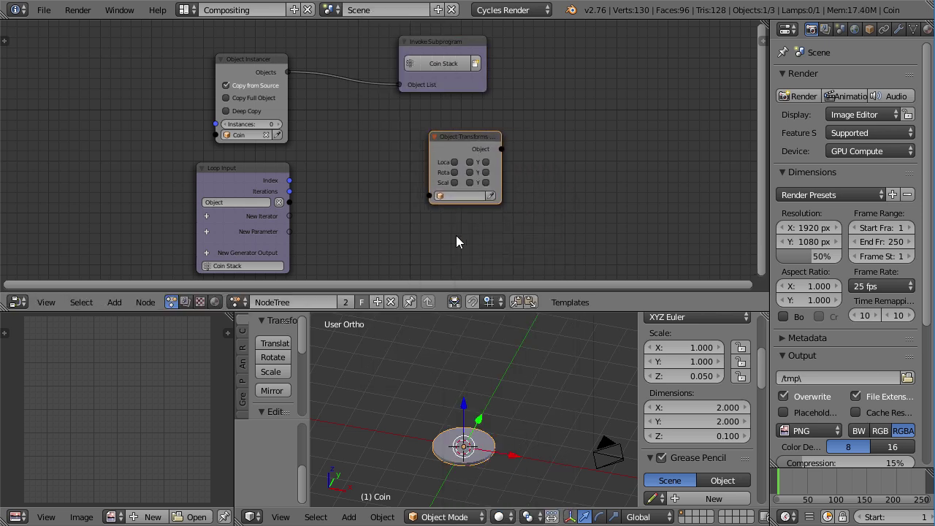
{"action": "scroll", "coordinate": [467, 237], "scroll_direction": "up", "scroll_amount": 1}
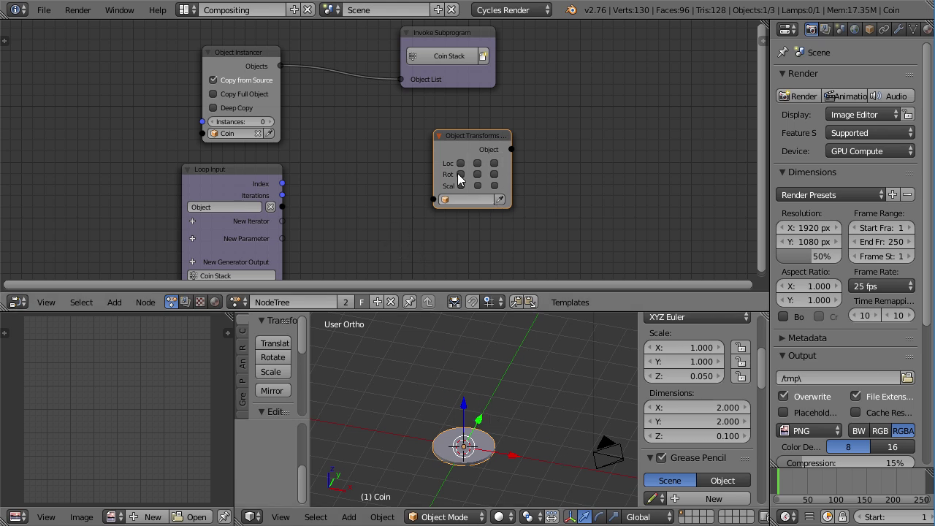
{"action": "middle_click_drag", "start_coordinate": [411, 182], "coordinate": [414, 177]}
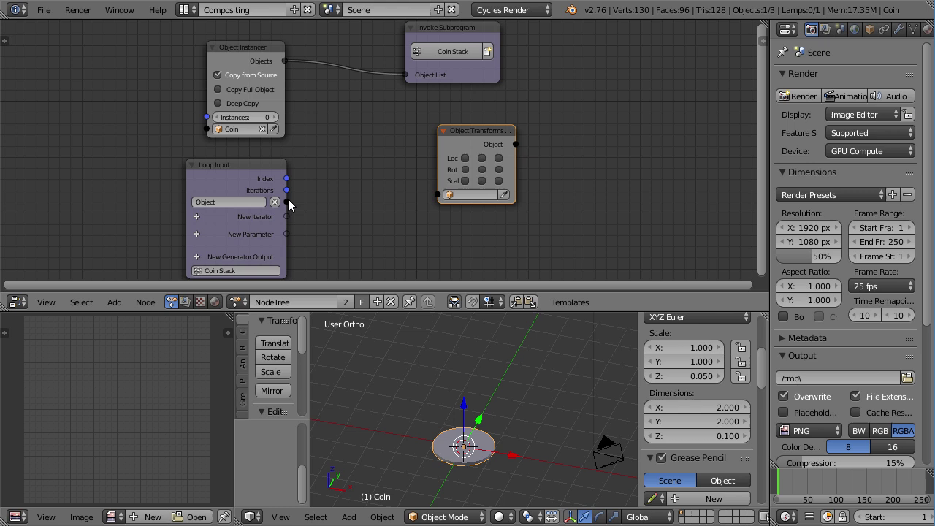
{"action": "left_click_drag", "start_coordinate": [289, 202], "coordinate": [442, 196]}
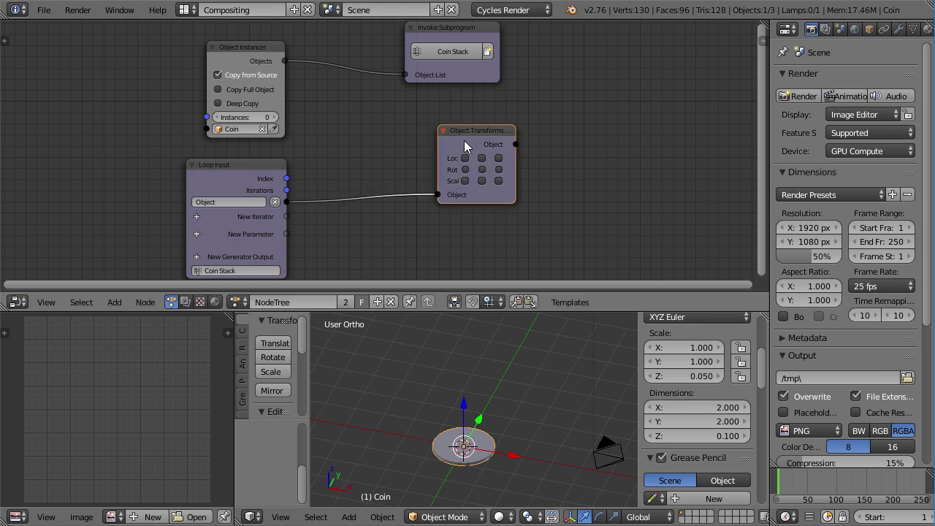
{"action": "left_click_drag", "start_coordinate": [464, 140], "coordinate": [515, 148]}
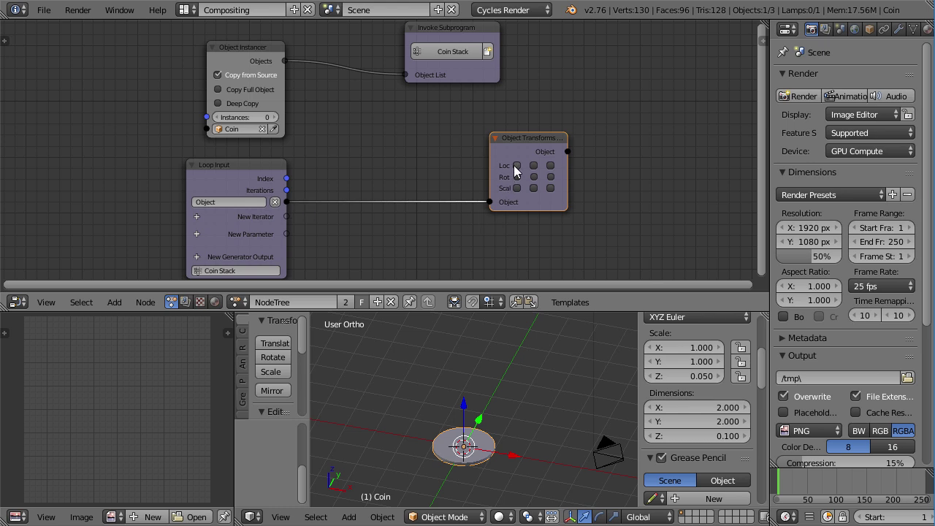
Step: Enable location output on all three axes and set the coin instances to 15
{"action": "left_click_drag", "start_coordinate": [514, 165], "coordinate": [553, 165]}
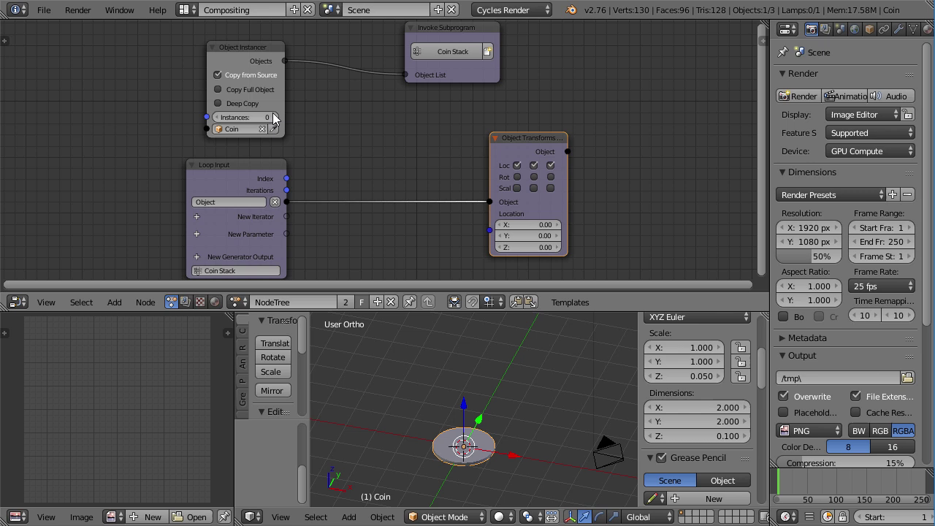
{"action": "left_click", "coordinate": [259, 117]}
{"action": "type", "text": "15"}
{"action": "key", "text": "Return"}
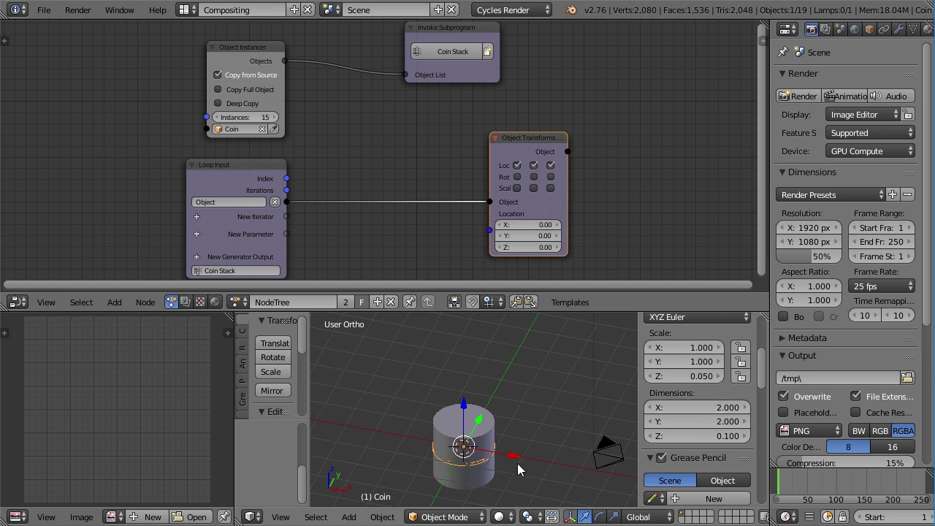
{"action": "scroll", "coordinate": [714, 434], "scroll_direction": "down", "scroll_amount": 2}
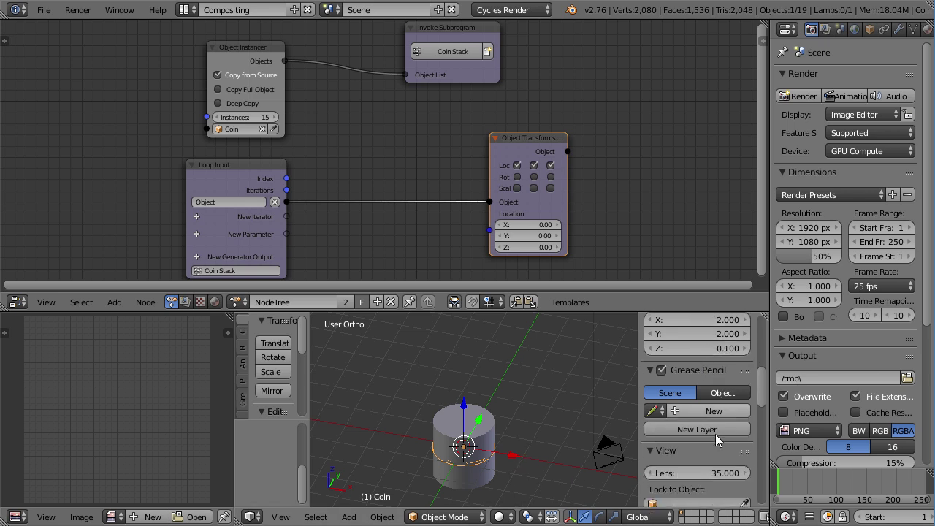
{"action": "scroll", "coordinate": [715, 434], "scroll_direction": "up", "scroll_amount": 4}
Step: Drop instances to 0, apply the coin's scale (Scale Z 1.000), then raise instances to 29
{"action": "key", "text": "ctrl+a"}
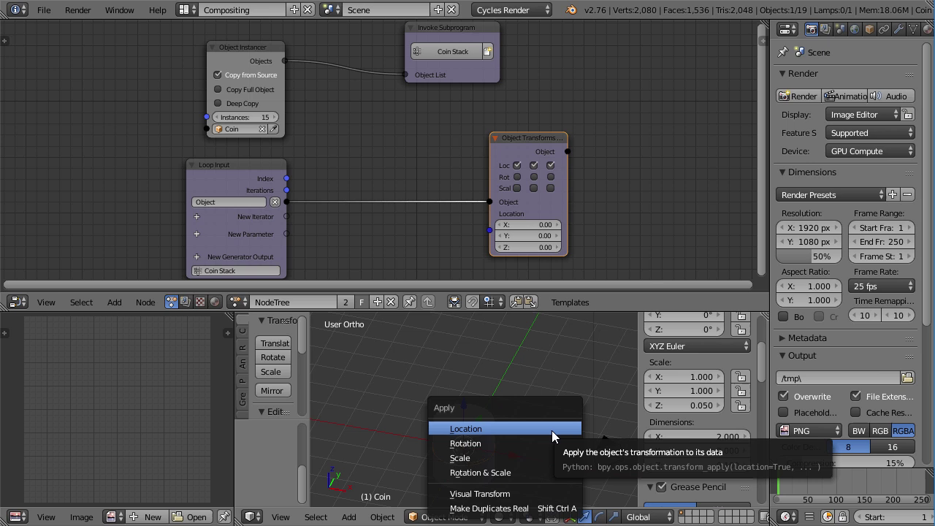
{"action": "left_click", "coordinate": [542, 461]}
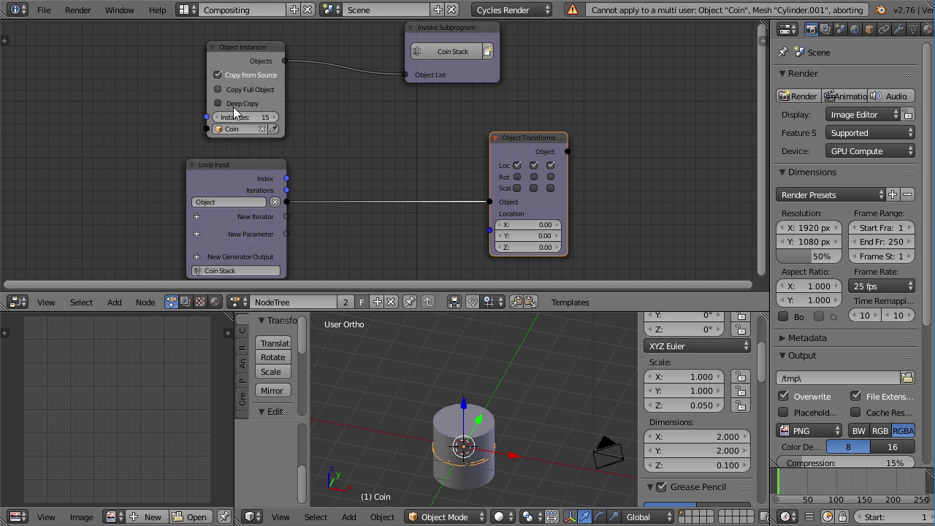
{"action": "left_click_drag", "start_coordinate": [233, 116], "coordinate": [197, 115]}
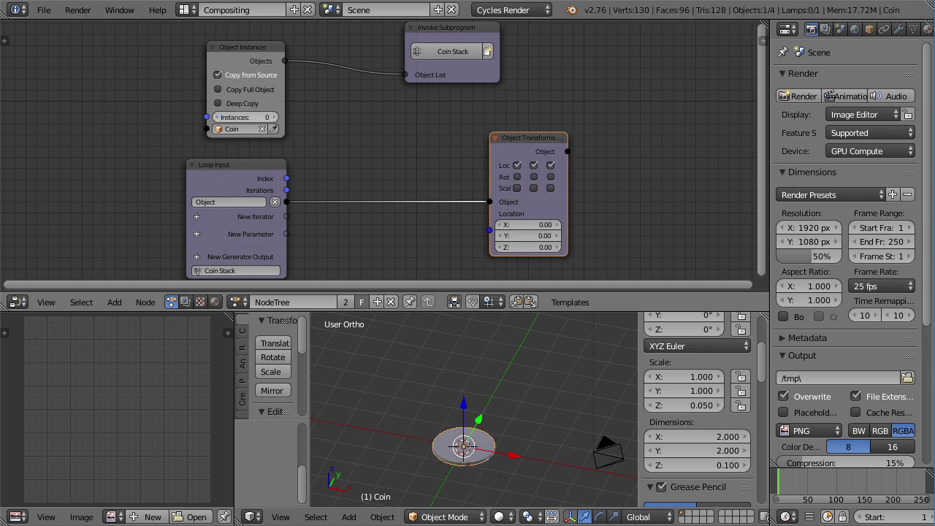
{"action": "key", "text": "ctrl+a"}
{"action": "left_click", "coordinate": [476, 400]}
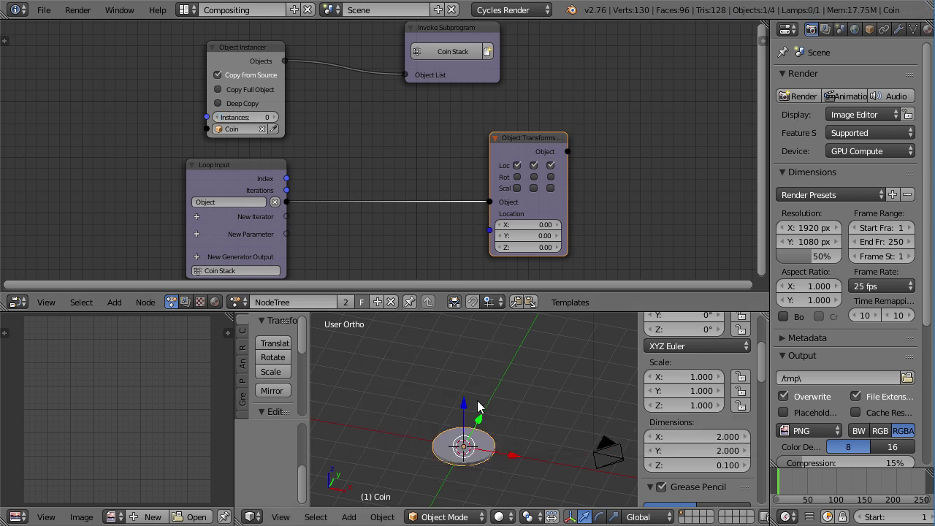
{"action": "left_click_drag", "start_coordinate": [252, 119], "coordinate": [321, 118]}
Step: Turn off the Object Transforms location channels, test-moving a coin to inspect the stack
{"action": "right_click", "coordinate": [505, 453]}
{"action": "left_click_drag", "start_coordinate": [508, 456], "coordinate": [588, 484]}
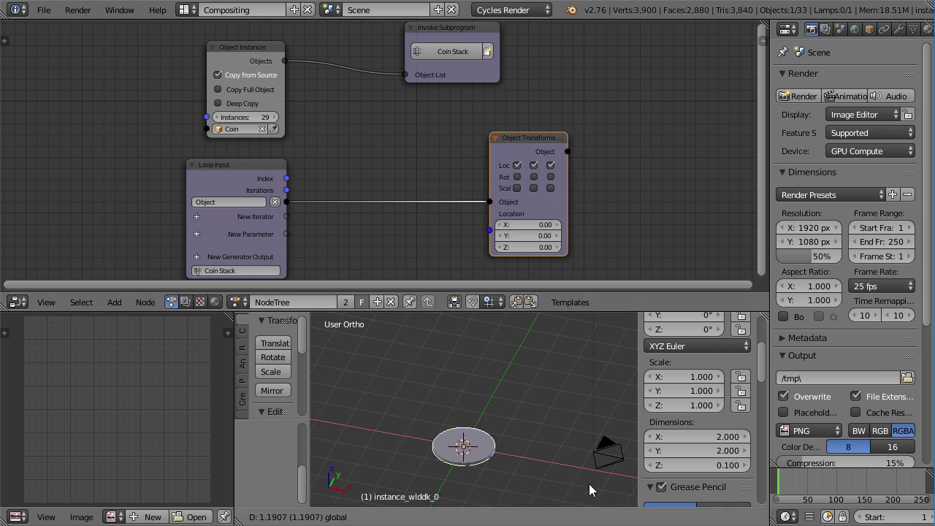
{"action": "key", "text": "Escape"}
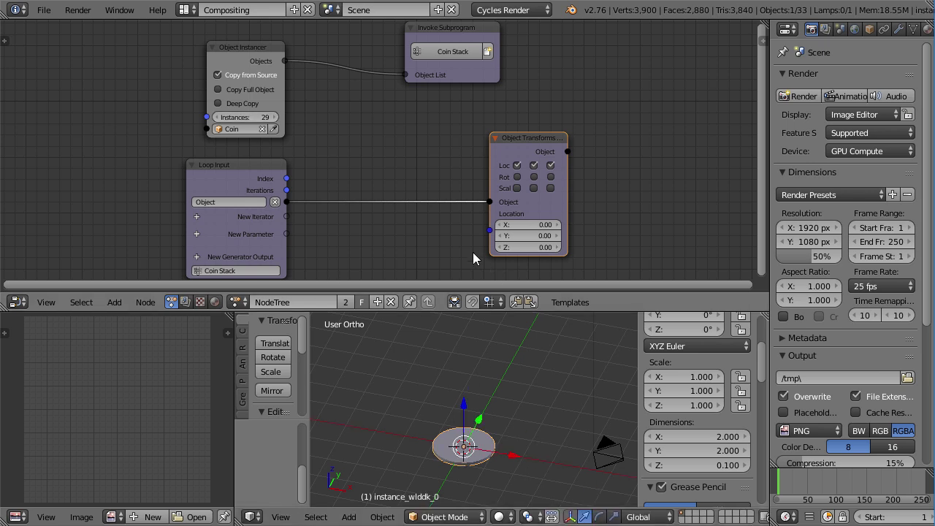
{"action": "left_click", "coordinate": [518, 166]}
{"action": "left_click_drag", "start_coordinate": [502, 455], "coordinate": [449, 431]}
{"action": "right_click", "coordinate": [450, 434]}
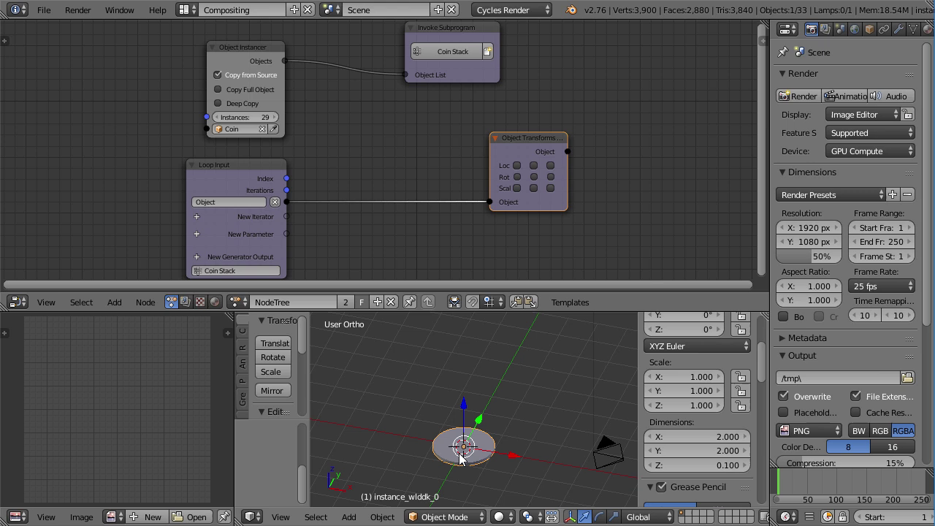
Step: Enable auto execution on Tree, Frame and Property changes; move Invoke Subprogram up-left
{"action": "key", "text": "t"}
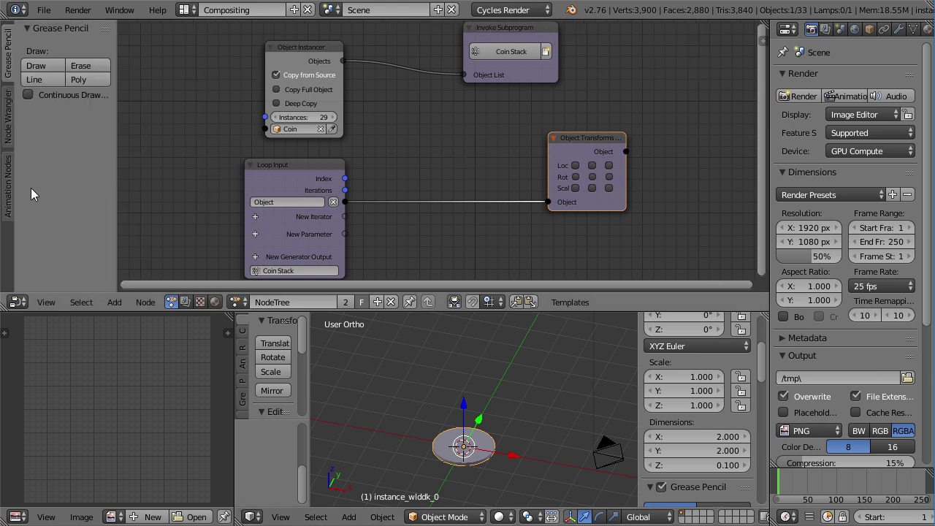
{"action": "left_click", "coordinate": [8, 186]}
{"action": "left_click", "coordinate": [28, 50]}
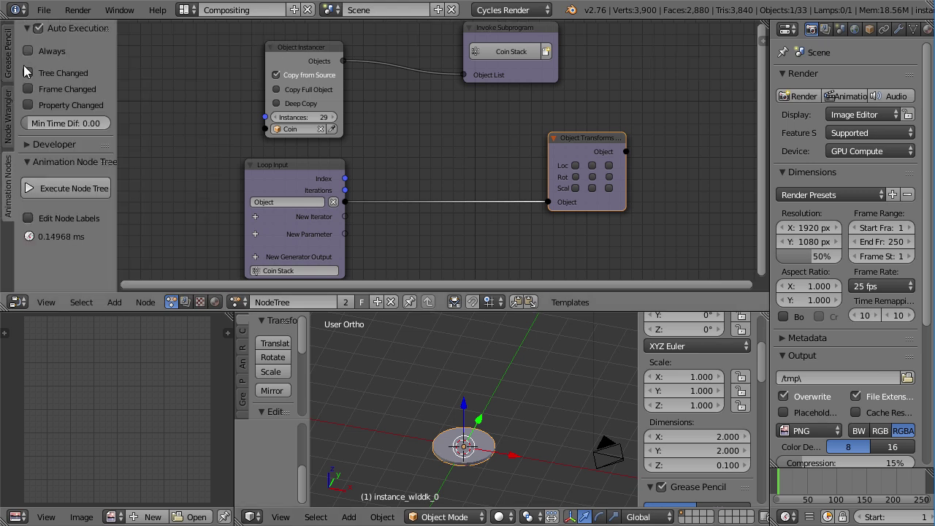
{"action": "left_click_drag", "start_coordinate": [27, 72], "coordinate": [28, 104]}
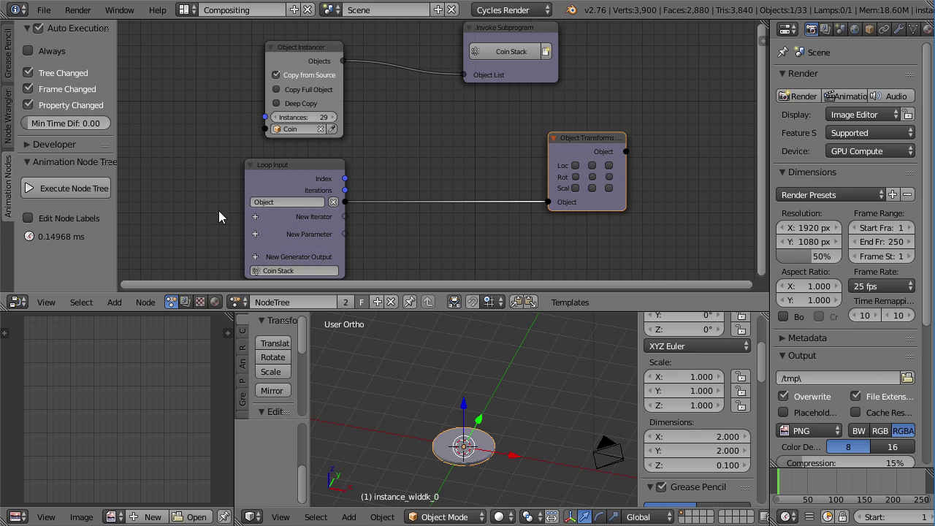
{"action": "key", "text": "t"}
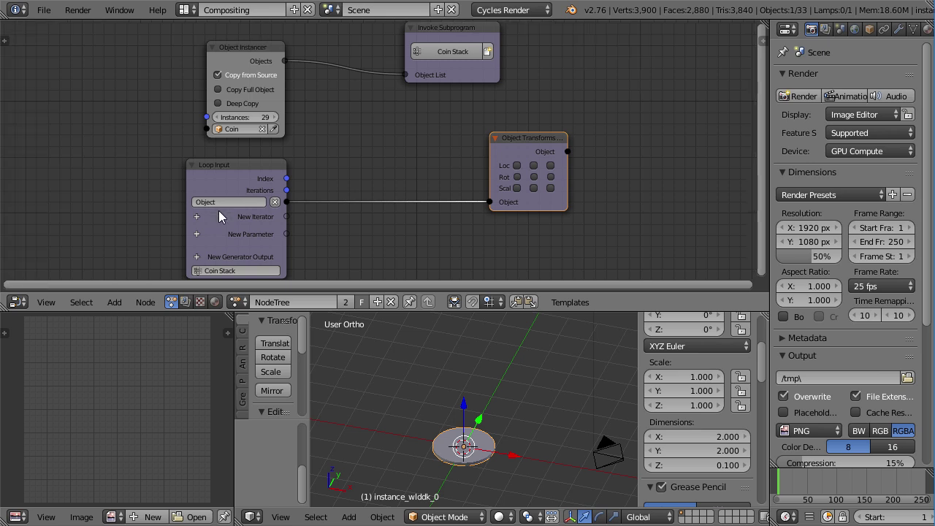
{"action": "scroll", "coordinate": [362, 120], "scroll_direction": "up", "scroll_amount": 2, "text": "shift"}
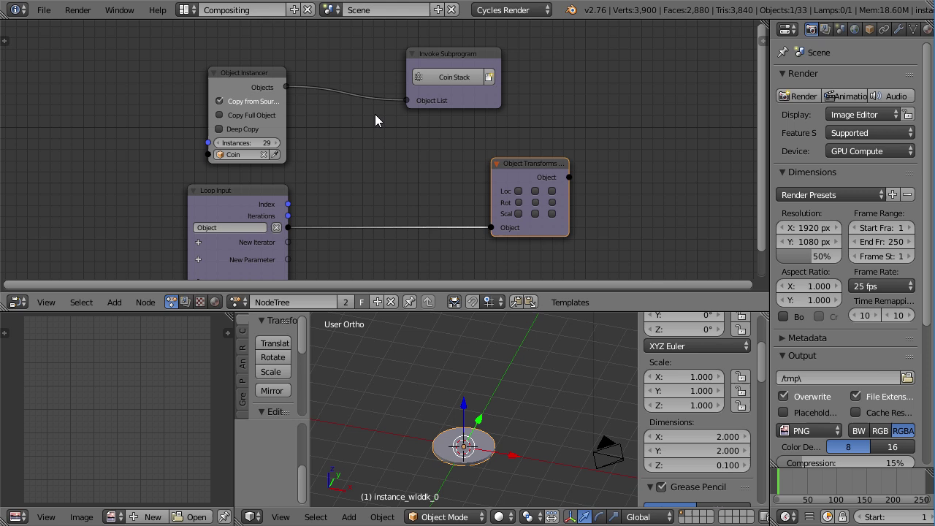
{"action": "left_click_drag", "start_coordinate": [432, 54], "coordinate": [362, 40]}
Step: Re-enable the Object Transforms location checkboxes on all three axes
{"action": "scroll", "coordinate": [371, 112], "scroll_direction": "down", "scroll_amount": 2, "text": "shift"}
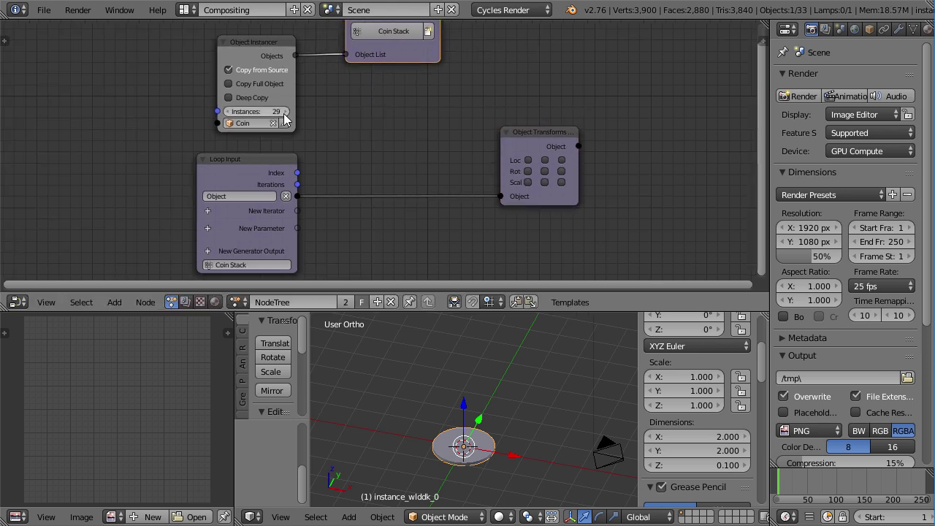
{"action": "scroll", "coordinate": [197, 104], "scroll_direction": "up", "scroll_amount": 2}
{"action": "scroll", "coordinate": [299, 125], "scroll_direction": "down", "scroll_amount": 1}
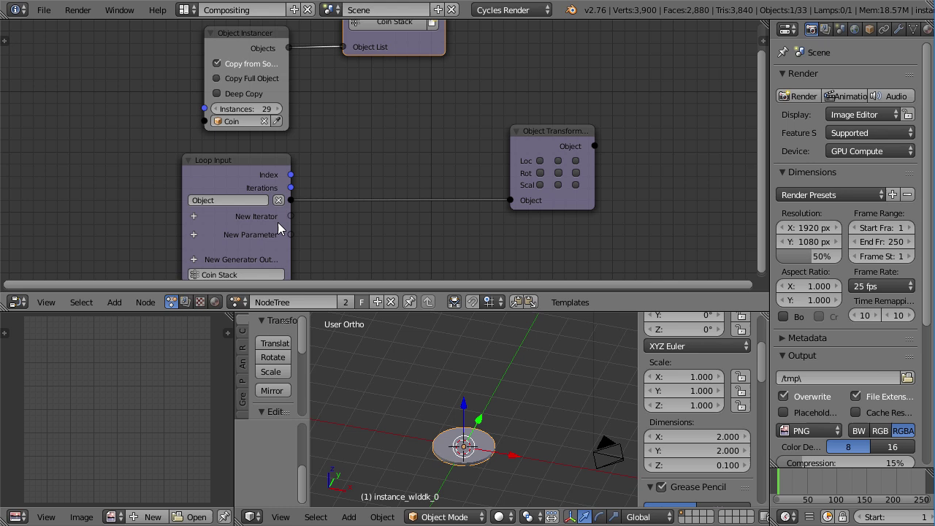
{"action": "scroll", "coordinate": [278, 222], "scroll_direction": "down", "scroll_amount": 2, "text": "shift"}
{"action": "left_click_drag", "start_coordinate": [573, 132], "coordinate": [547, 130]}
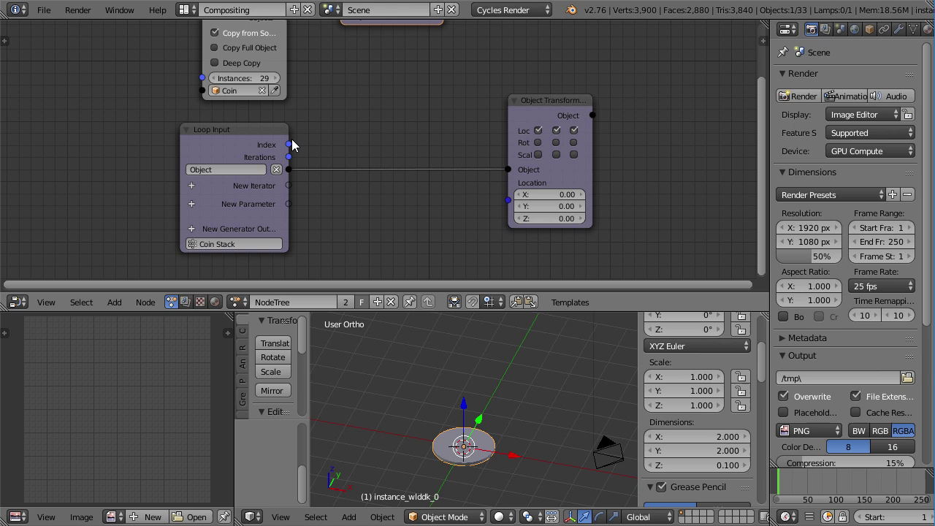
Step: Link the loop Index into the coin Location, inserting and positioning a Combine Vector node
{"action": "scroll", "coordinate": [509, 457], "scroll_direction": "down", "scroll_amount": 3}
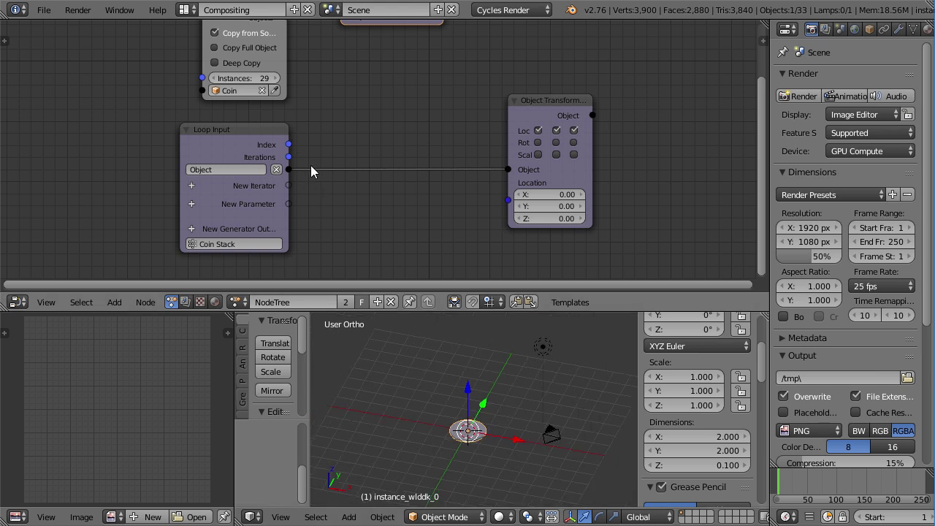
{"action": "middle_click_drag", "start_coordinate": [358, 192], "coordinate": [351, 188]}
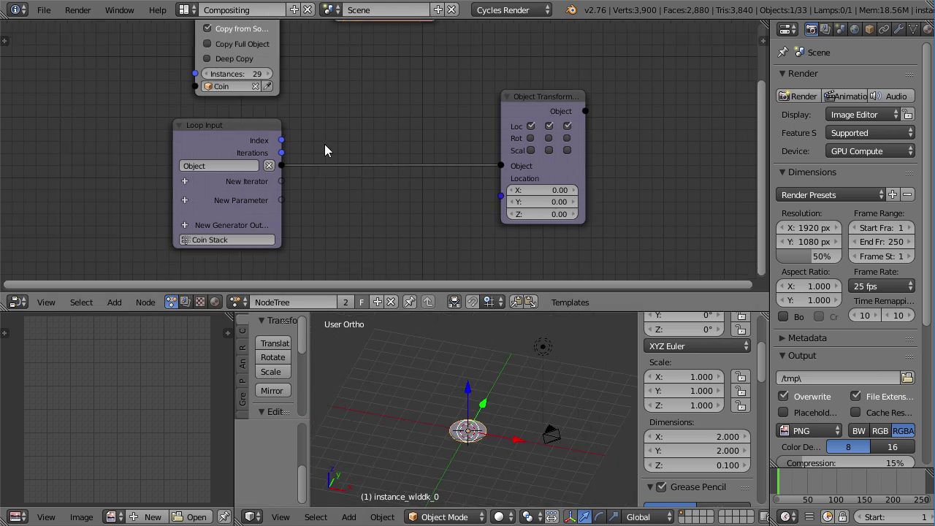
{"action": "left_click_drag", "start_coordinate": [283, 141], "coordinate": [502, 201]}
{"action": "scroll", "coordinate": [335, 124], "scroll_direction": "up", "scroll_amount": 1}
{"action": "left_click_drag", "start_coordinate": [355, 118], "coordinate": [363, 87]}
{"action": "middle_click_drag", "start_coordinate": [388, 131], "coordinate": [375, 155]}
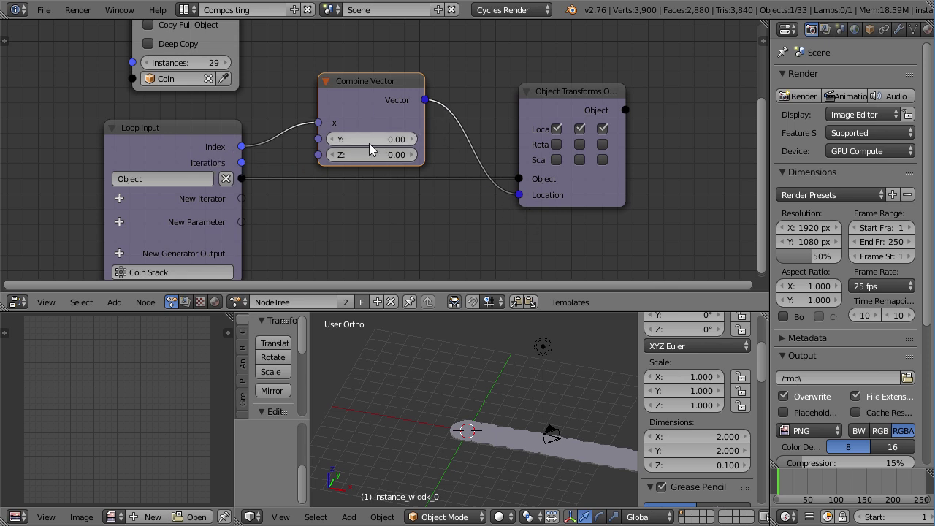
Step: Select a neighbouring coin to confirm the coins now line up along X
{"action": "scroll", "coordinate": [497, 409], "scroll_direction": "down", "scroll_amount": 3}
{"action": "scroll", "coordinate": [498, 416], "scroll_direction": "up", "scroll_amount": 6}
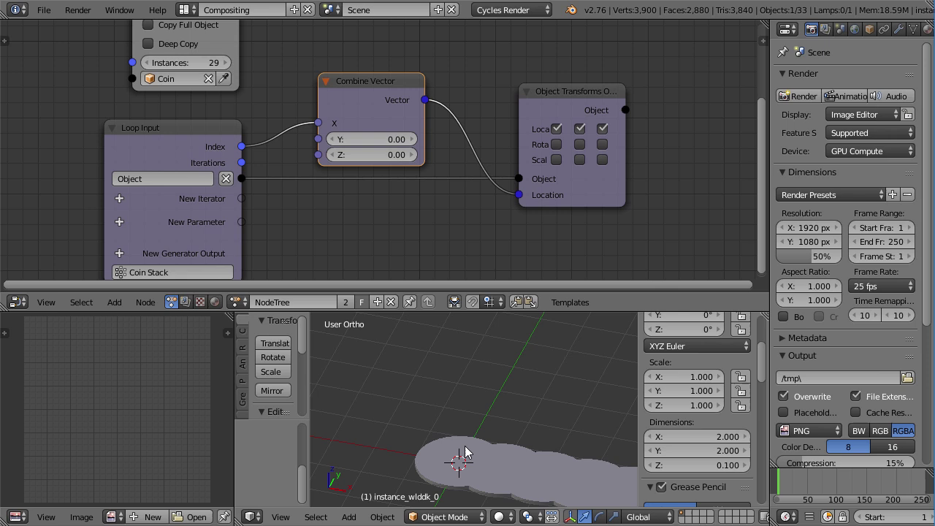
{"action": "scroll", "coordinate": [718, 405], "scroll_direction": "up", "scroll_amount": 4}
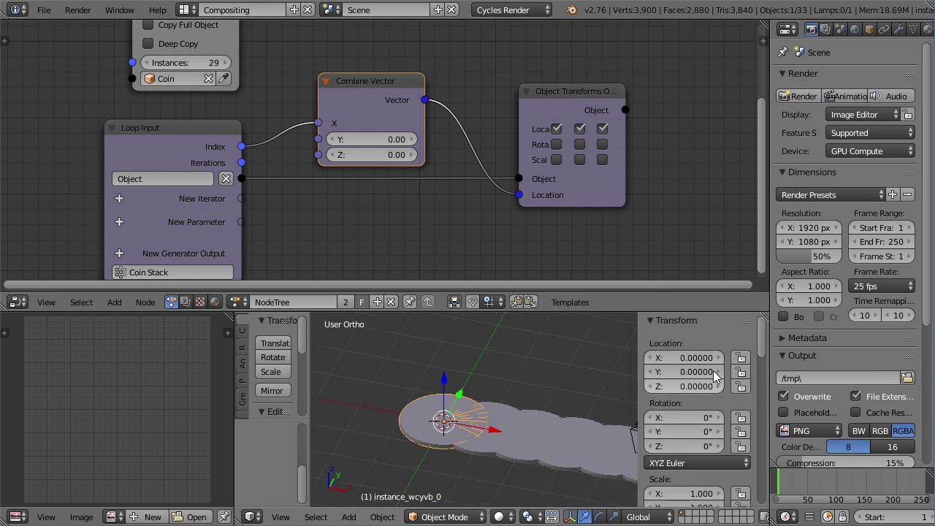
{"action": "right_click", "coordinate": [461, 452]}
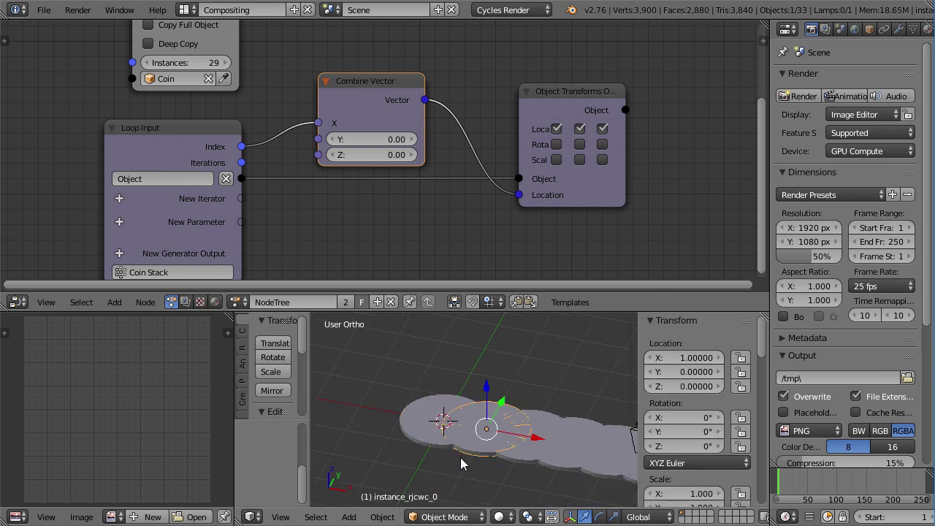
{"action": "scroll", "coordinate": [415, 434], "scroll_direction": "down", "scroll_amount": 1}
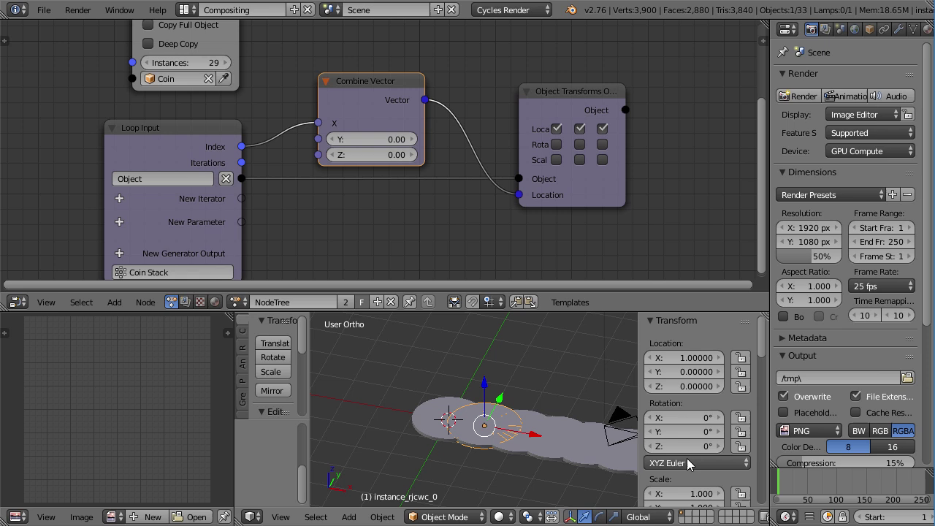
{"action": "scroll", "coordinate": [690, 461], "scroll_direction": "down", "scroll_amount": 5}
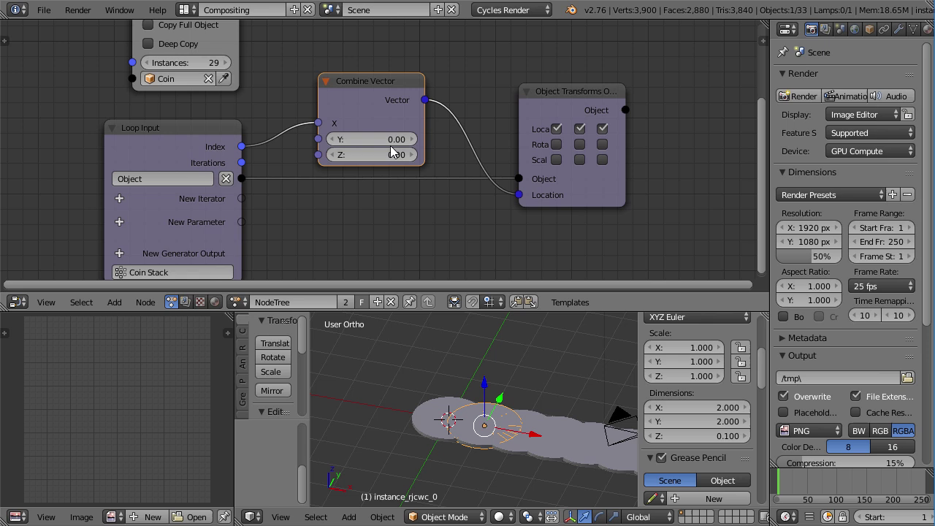
{"action": "scroll", "coordinate": [602, 432], "scroll_direction": "down", "scroll_amount": 3}
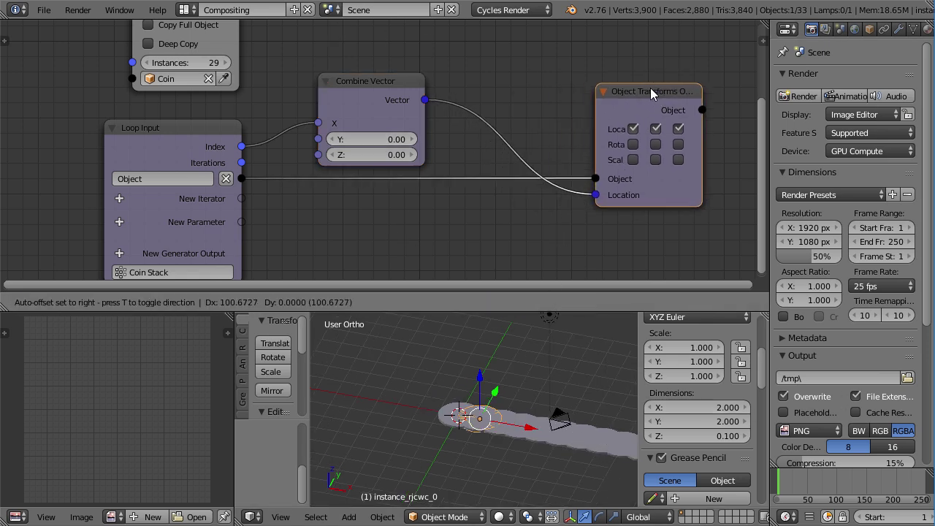
Step: Shift the Object Transforms and Combine Vector nodes and insert a Math node on the Index→X link
{"action": "left_click_drag", "start_coordinate": [650, 87], "coordinate": [657, 89]}
{"action": "left_click_drag", "start_coordinate": [378, 90], "coordinate": [386, 92]}
{"action": "key", "text": "shift+a"}
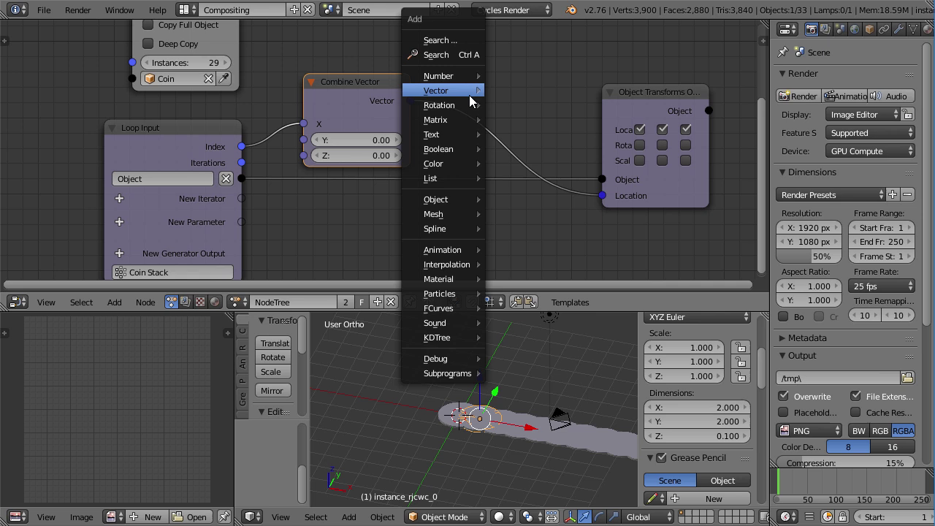
{"action": "mouse_move", "coordinate": [449, 76]}
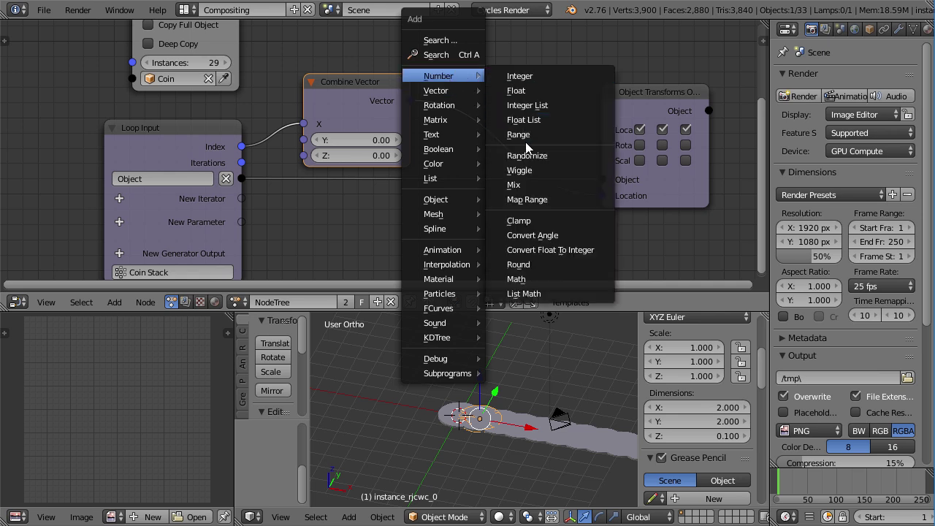
{"action": "left_click", "coordinate": [522, 280]}
{"action": "left_click", "coordinate": [444, 83]}
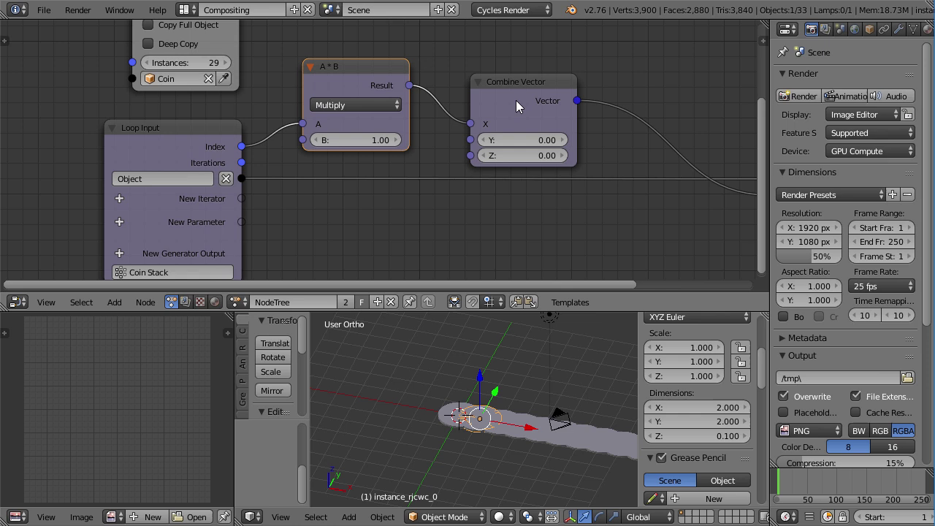
Step: Set the Multiply node's B to 2, viewing the wider-spaced coin row from above
{"action": "left_click", "coordinate": [361, 142]}
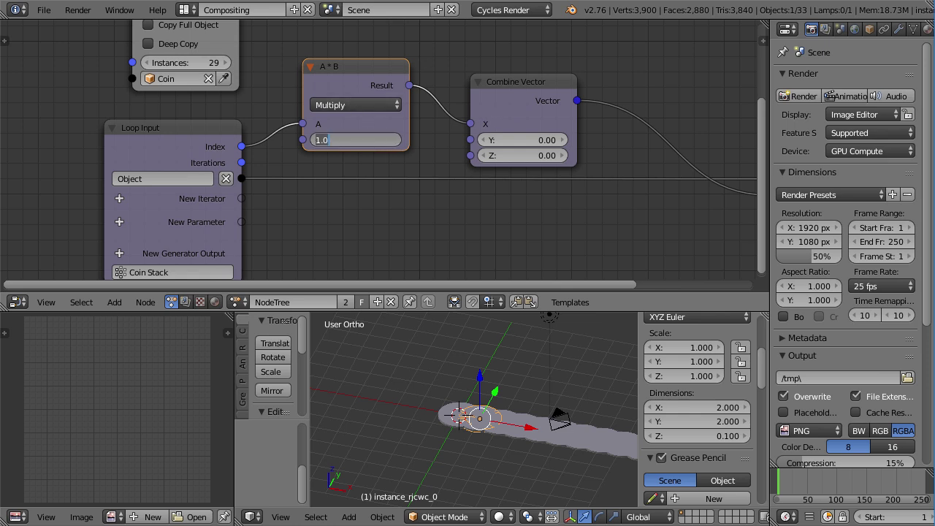
{"action": "type", "text": "2"}
{"action": "key", "text": "Return"}
{"action": "scroll", "coordinate": [493, 426], "scroll_direction": "down", "scroll_amount": 3}
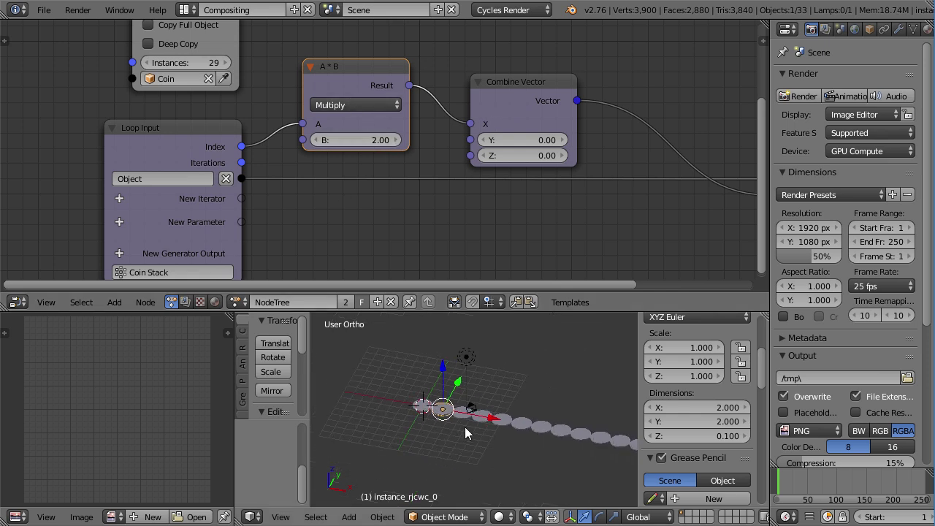
{"action": "mouse_move", "coordinate": [465, 427]}
{"action": "middle_mouse_down"}
{"action": "mouse_move", "coordinate": [483, 432]}
{"action": "mouse_move", "coordinate": [475, 431]}
{"action": "middle_mouse_up"}
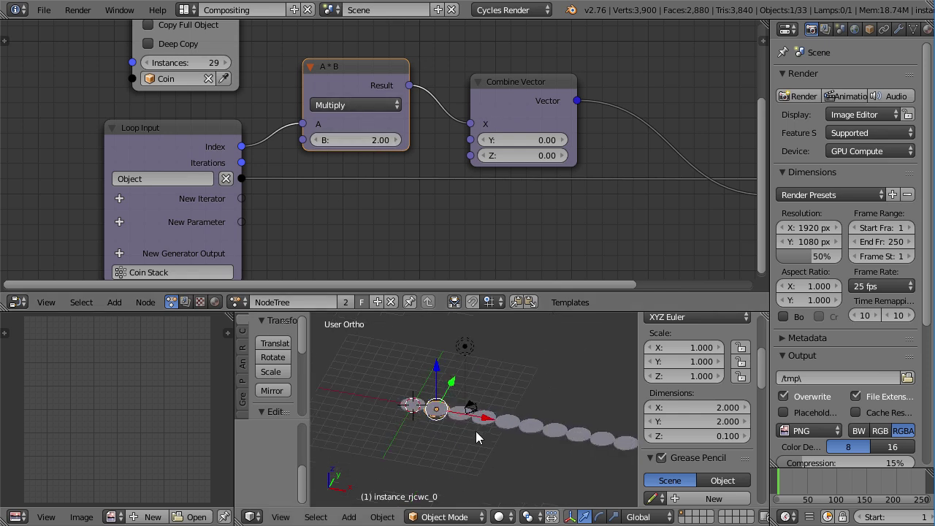
Step: Set the coin instance count to 10
{"action": "left_click", "coordinate": [182, 65]}
{"action": "type", "text": "10"}
{"action": "key", "text": "Return"}
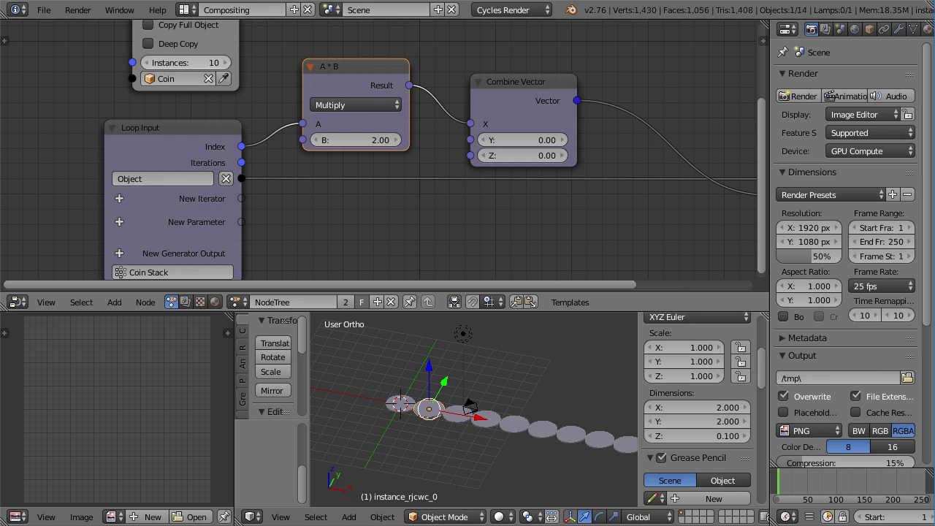
{"action": "scroll", "coordinate": [473, 178], "scroll_direction": "down", "scroll_amount": 2}
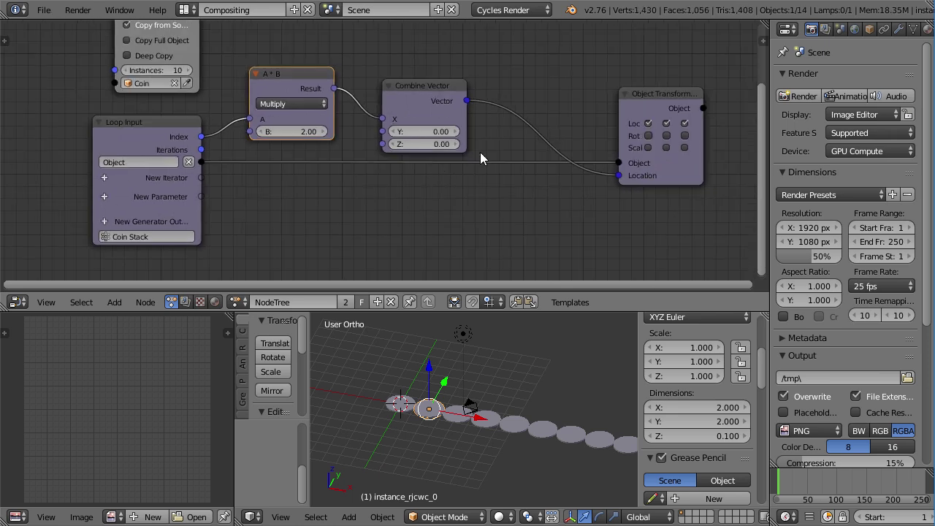
{"action": "scroll", "coordinate": [477, 157], "scroll_direction": "up", "scroll_amount": 1}
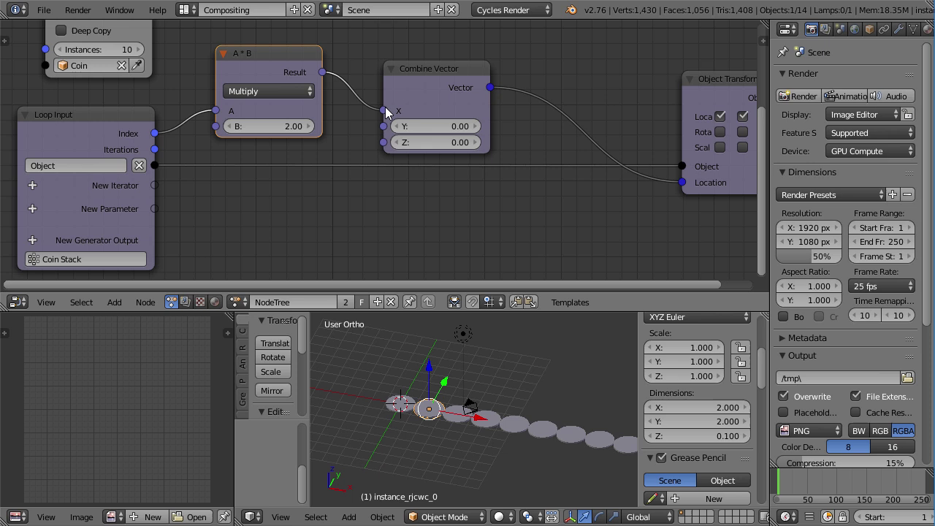
Step: Reconnect the Multiply result from Combine Vector X to Z, stacking the coins vertically
{"action": "left_click_drag", "start_coordinate": [379, 114], "coordinate": [388, 143]}
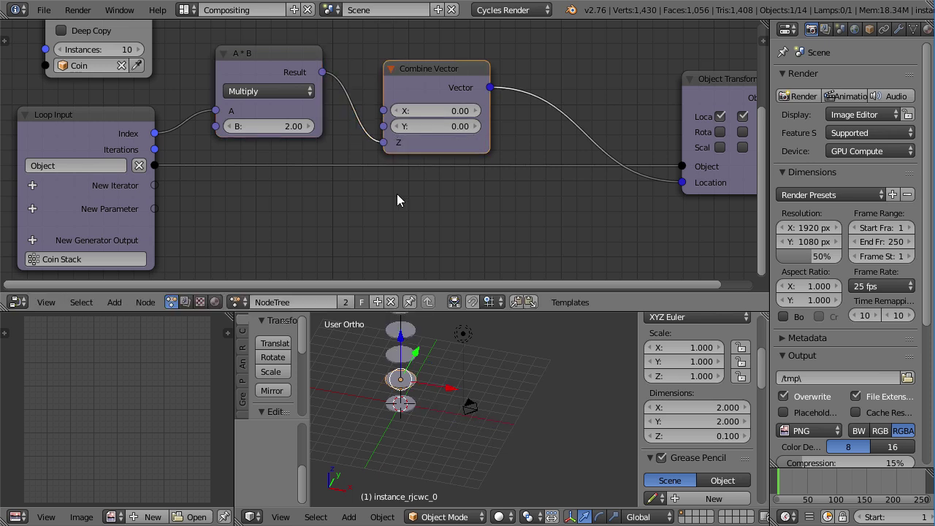
{"action": "mouse_move", "coordinate": [473, 381]}
{"action": "middle_mouse_down"}
{"action": "mouse_move", "coordinate": [475, 434]}
{"action": "mouse_move", "coordinate": [465, 398]}
{"action": "middle_mouse_up"}
{"action": "scroll", "coordinate": [465, 398], "scroll_direction": "down", "scroll_amount": 4}
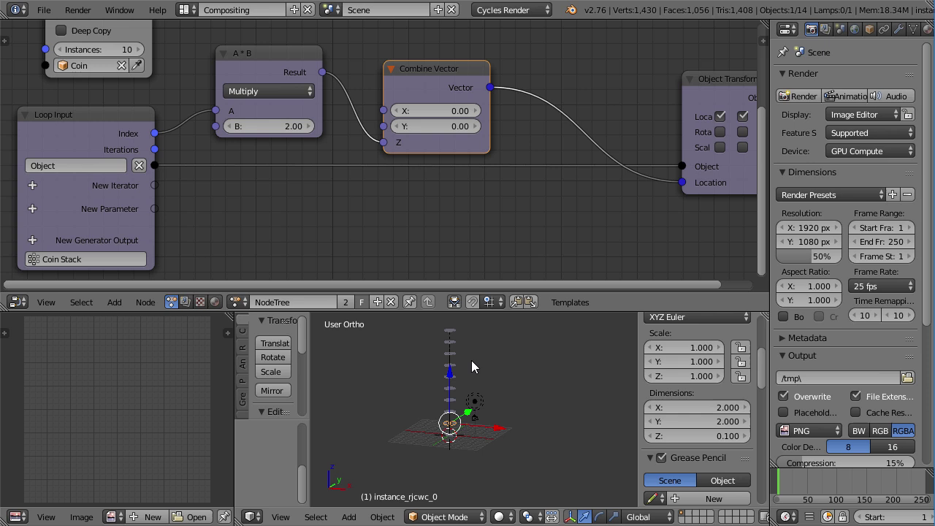
{"action": "scroll", "coordinate": [467, 365], "scroll_direction": "up", "scroll_amount": 1}
{"action": "scroll", "coordinate": [487, 426], "scroll_direction": "up", "scroll_amount": 4}
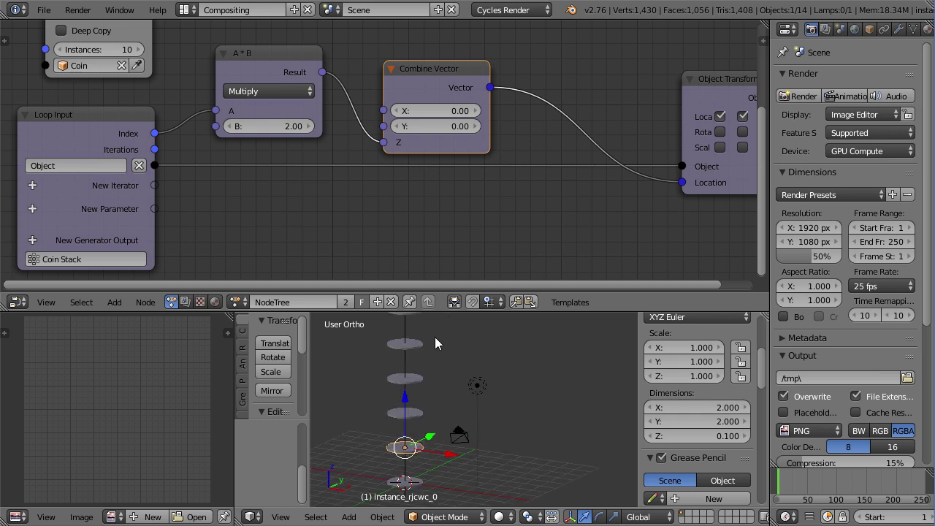
Step: Tune the Multiply B value from 0.01 up, settling on 0.10 for a tight column
{"action": "left_click", "coordinate": [267, 126]}
{"action": "type", "text": "0.01"}
{"action": "key", "text": "Return"}
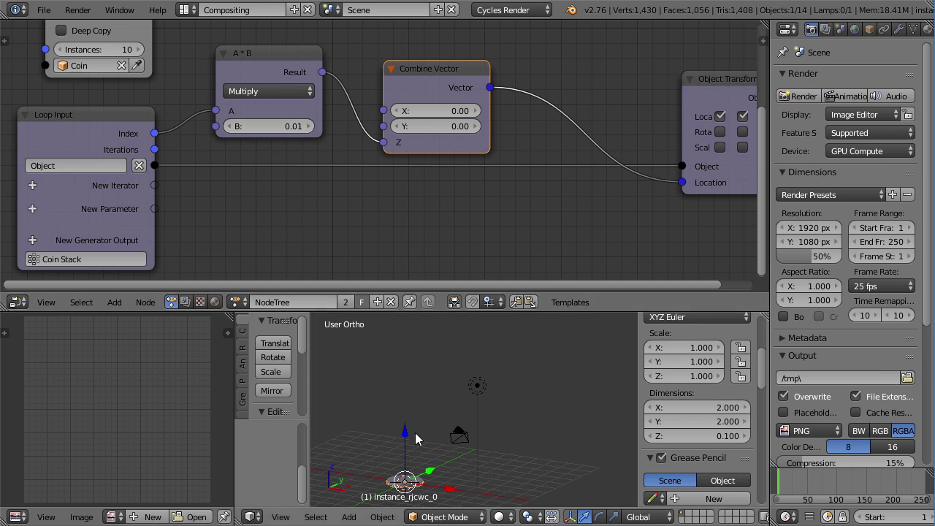
{"action": "key", "text": "KP_Decimal"}
{"action": "left_click_drag", "start_coordinate": [292, 126], "coordinate": [314, 127]}
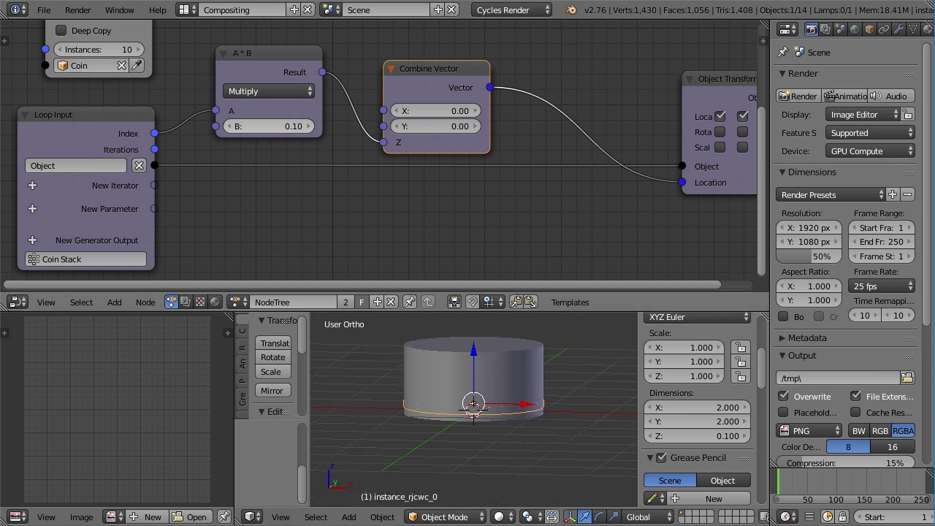
{"action": "scroll", "coordinate": [507, 409], "scroll_direction": "down", "scroll_amount": 3}
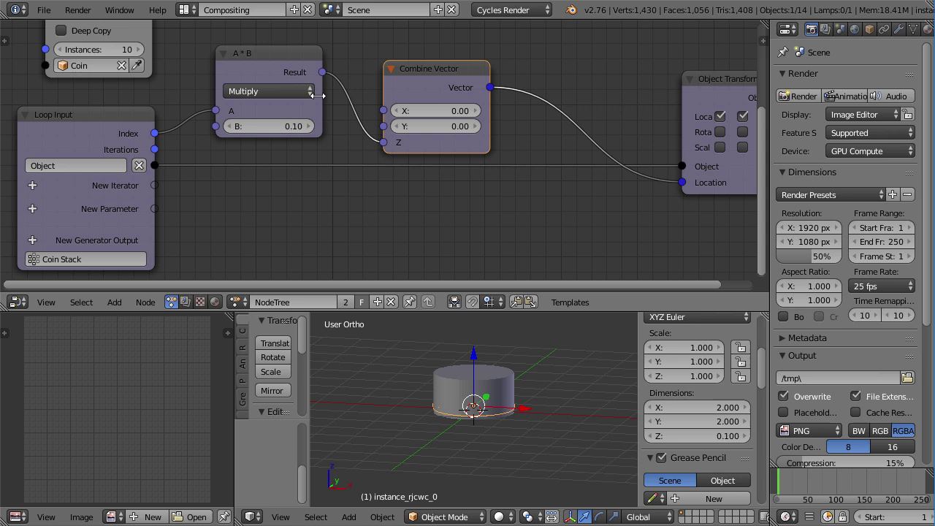
{"action": "scroll", "coordinate": [540, 412], "scroll_direction": "up", "scroll_amount": 3}
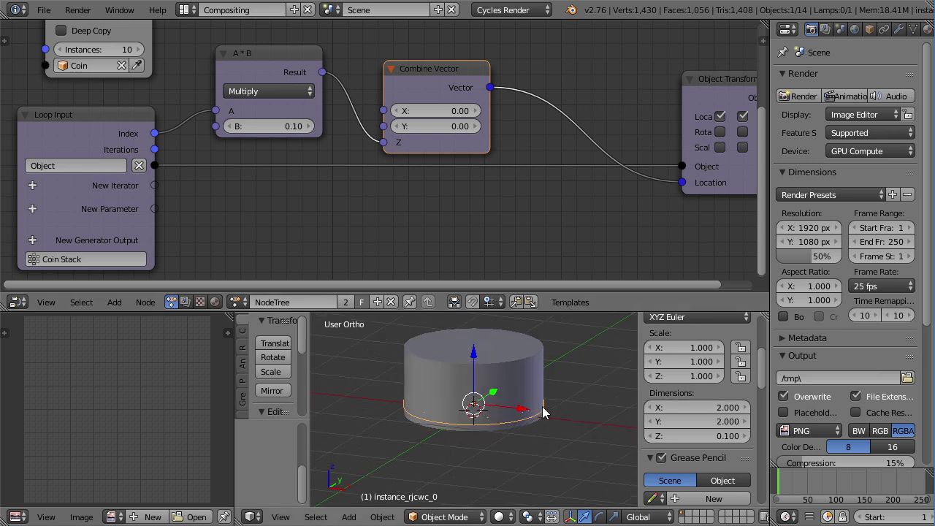
{"action": "scroll", "coordinate": [471, 373], "scroll_direction": "up", "scroll_amount": 2, "text": "shift"}
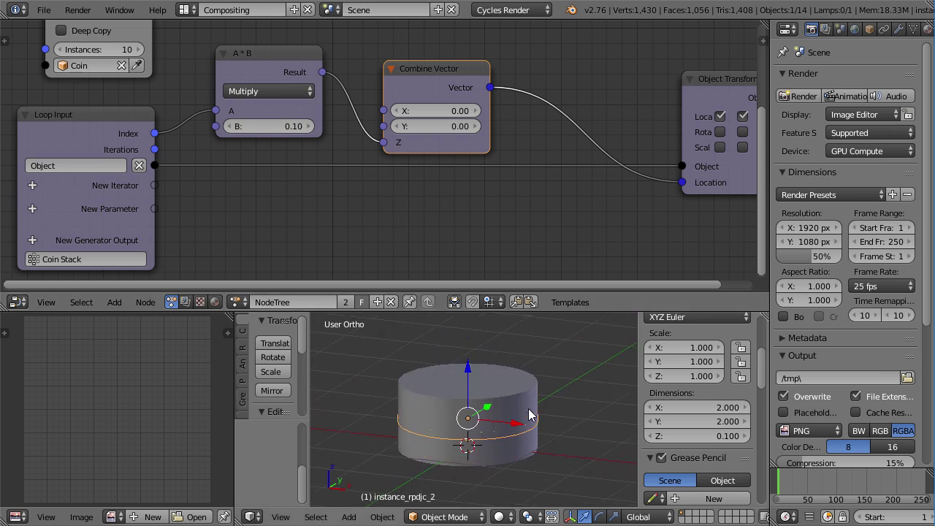
{"action": "left_click", "coordinate": [310, 127]}
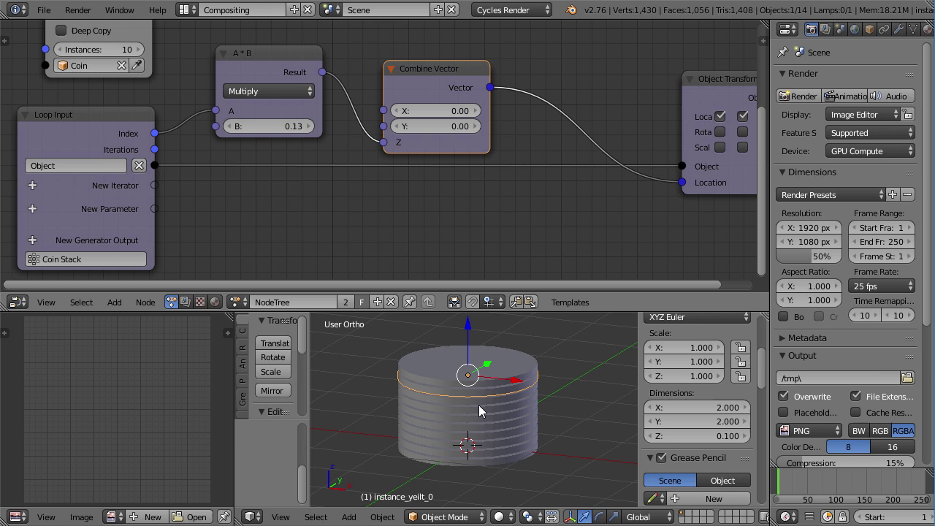
{"action": "middle_click_drag", "start_coordinate": [515, 443], "coordinate": [523, 410]}
{"action": "key", "text": "ctrl+z"}
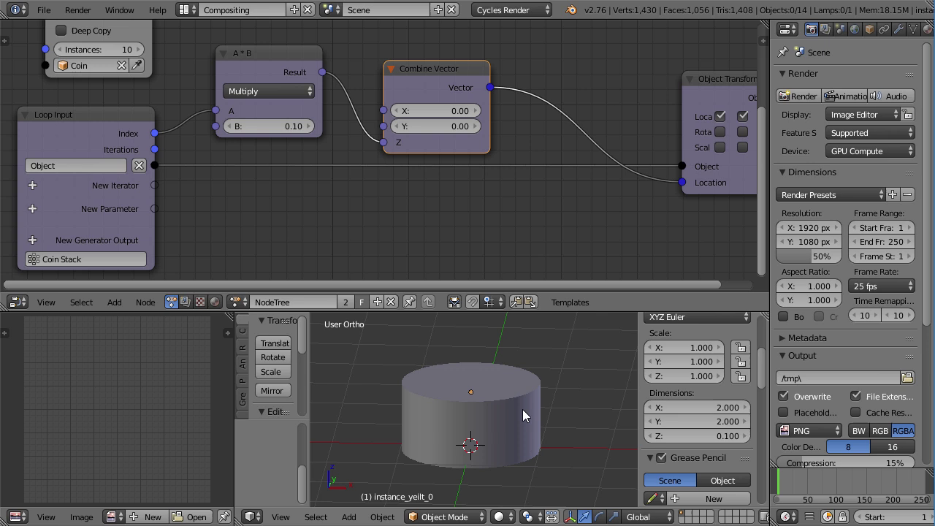
Step: Add a Single Arrow empty and move it along X beside the coin stack
{"action": "scroll", "coordinate": [522, 409], "scroll_direction": "down", "scroll_amount": 4}
{"action": "middle_click_drag", "start_coordinate": [520, 428], "coordinate": [461, 425]}
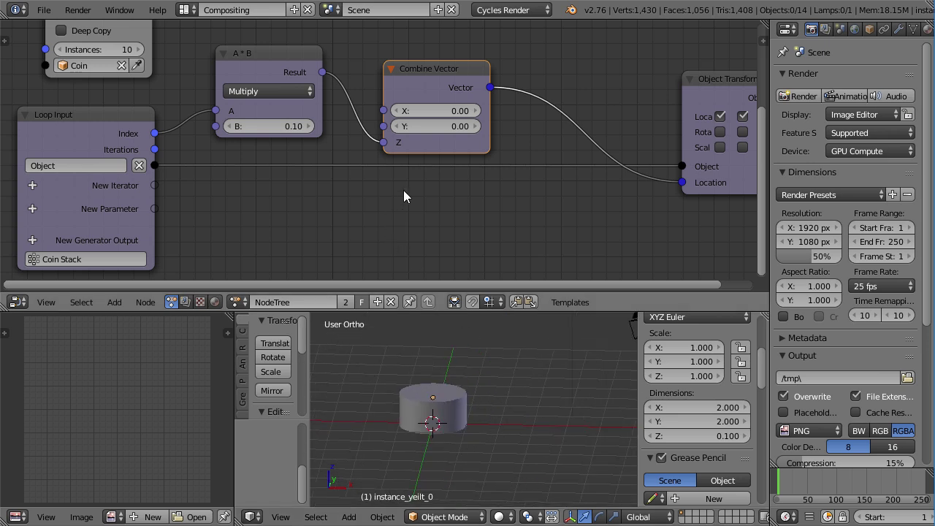
{"action": "key", "text": "Home"}
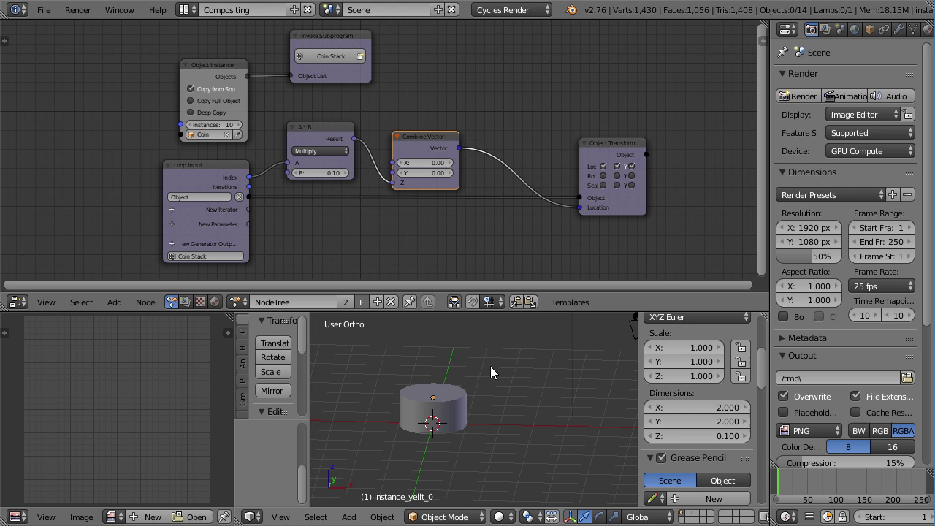
{"action": "key", "text": "shift+a"}
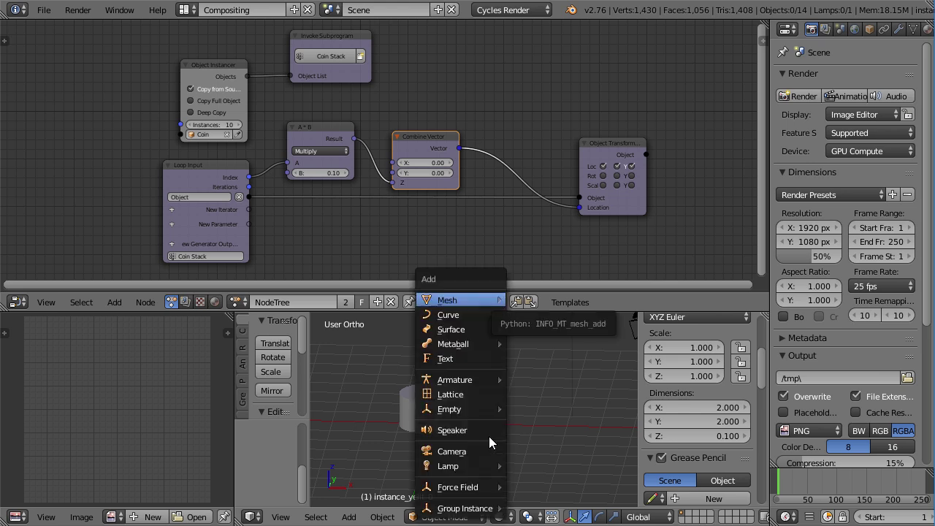
{"action": "mouse_move", "coordinate": [467, 409]}
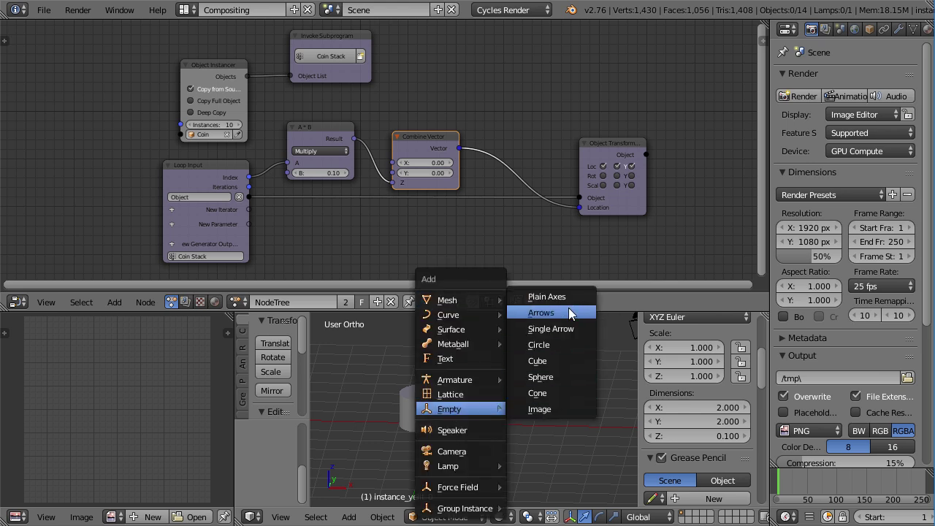
{"action": "left_click", "coordinate": [563, 329]}
{"action": "left_click_drag", "start_coordinate": [484, 427], "coordinate": [557, 429]}
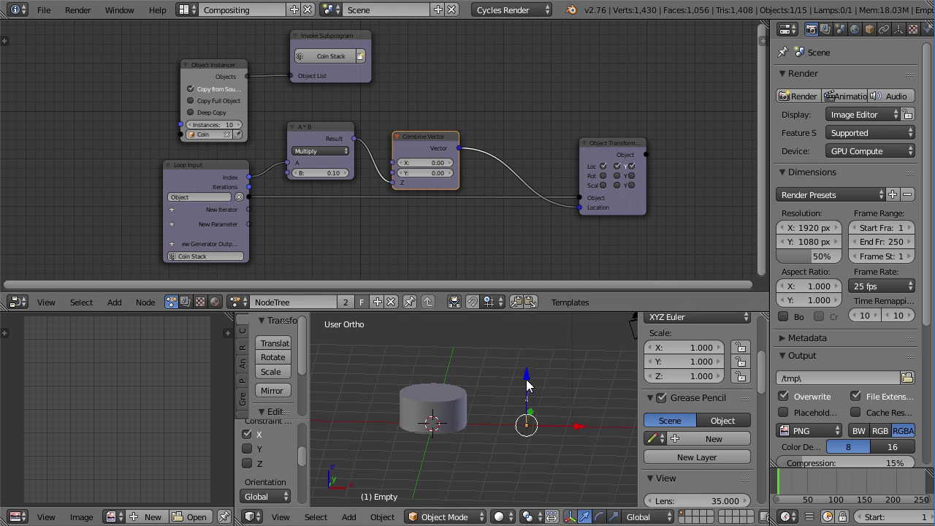
{"action": "key", "text": "g"}
{"action": "key", "text": "Escape"}
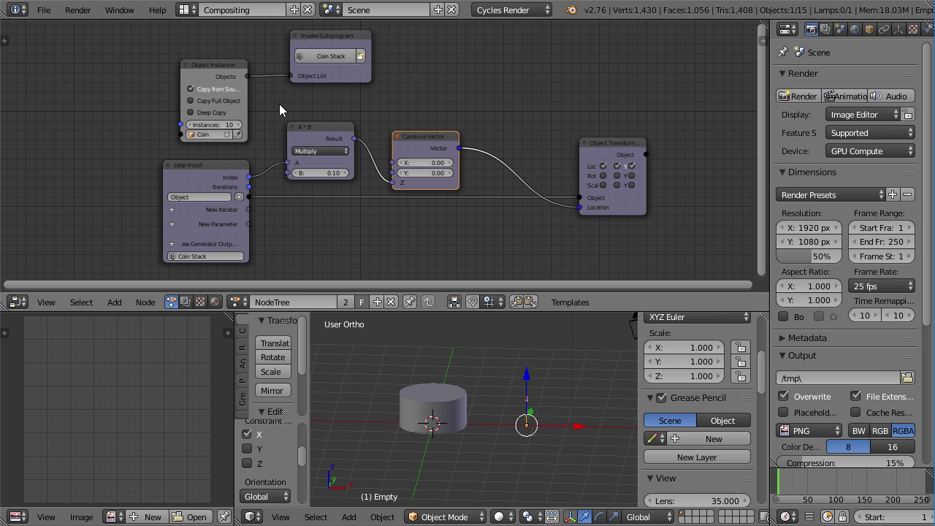
{"action": "scroll", "coordinate": [278, 104], "scroll_direction": "up", "scroll_amount": 1}
{"action": "scroll", "coordinate": [302, 105], "scroll_direction": "left", "scroll_amount": 6, "text": "ctrl"}
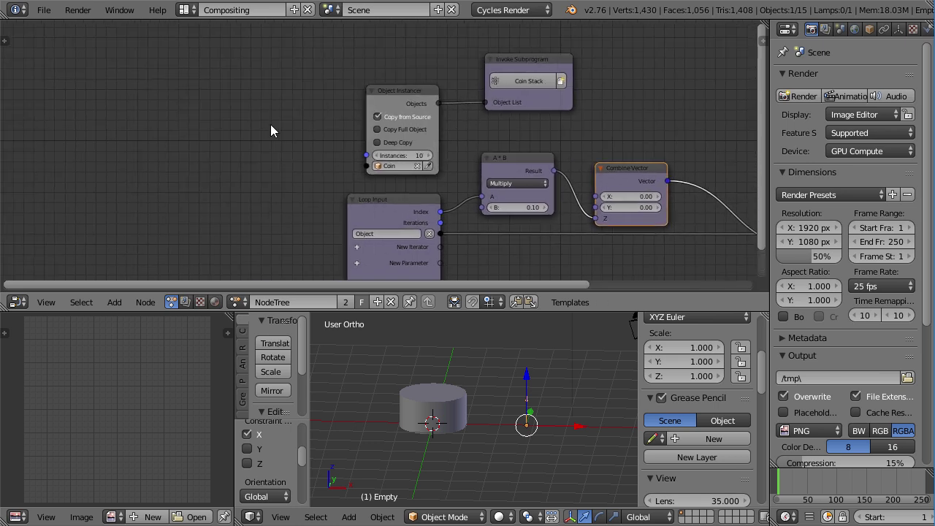
{"action": "key", "text": "shift+a"}
{"action": "mouse_move", "coordinate": [241, 285]}
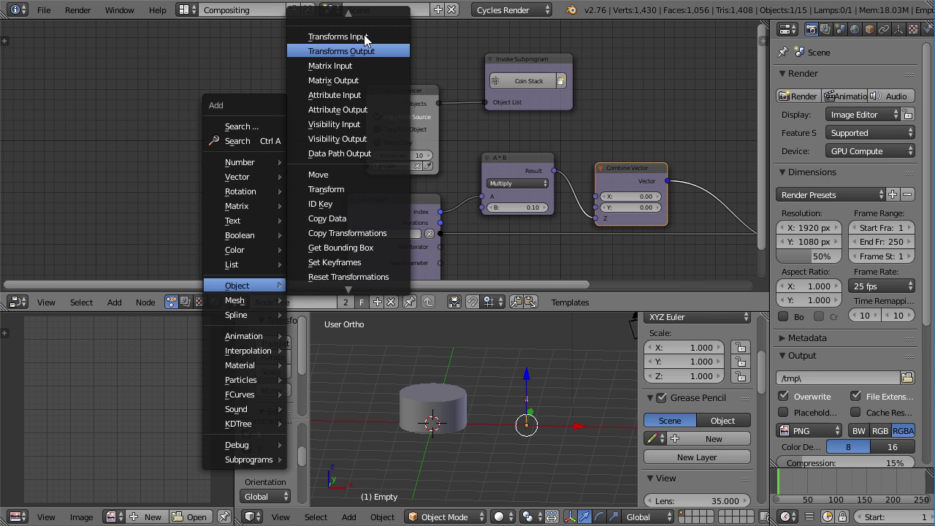
{"action": "left_click", "coordinate": [364, 38]}
{"action": "left_click", "coordinate": [214, 98]}
{"action": "scroll", "coordinate": [246, 155], "scroll_direction": "up", "scroll_amount": 1}
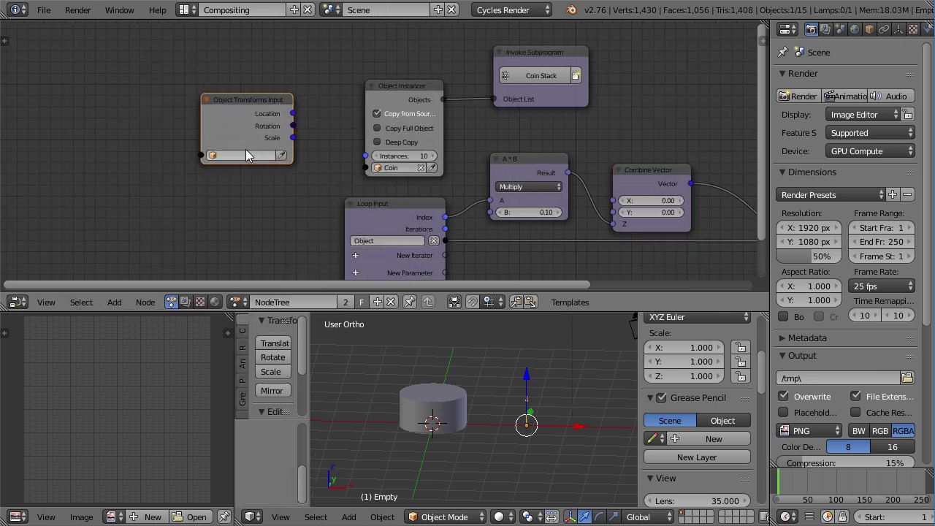
{"action": "scroll", "coordinate": [291, 237], "scroll_direction": "up", "scroll_amount": 4}
{"action": "left_click", "coordinate": [245, 157]}
{"action": "left_click", "coordinate": [525, 424]}
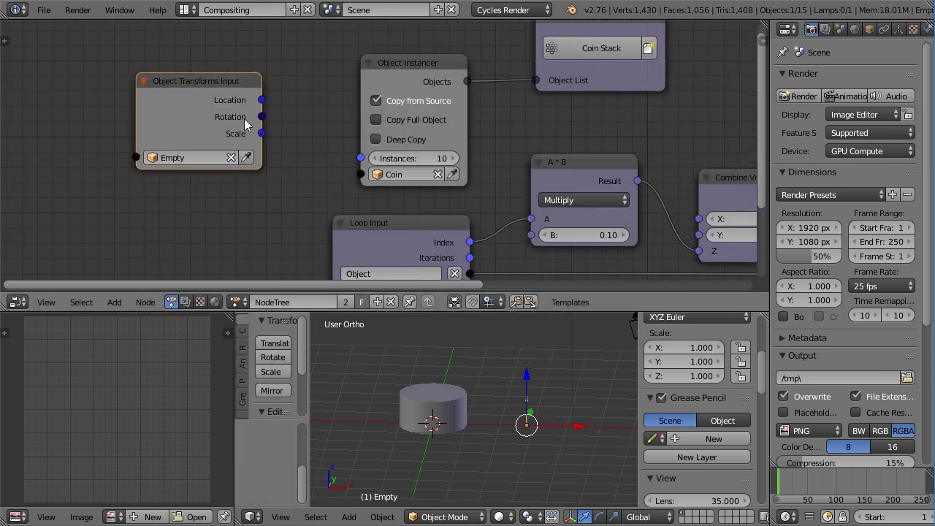
{"action": "left_click_drag", "start_coordinate": [262, 100], "coordinate": [360, 158]}
{"action": "middle_click_drag", "start_coordinate": [300, 130], "coordinate": [378, 135]}
{"action": "left_click_drag", "start_coordinate": [340, 104], "coordinate": [440, 164]}
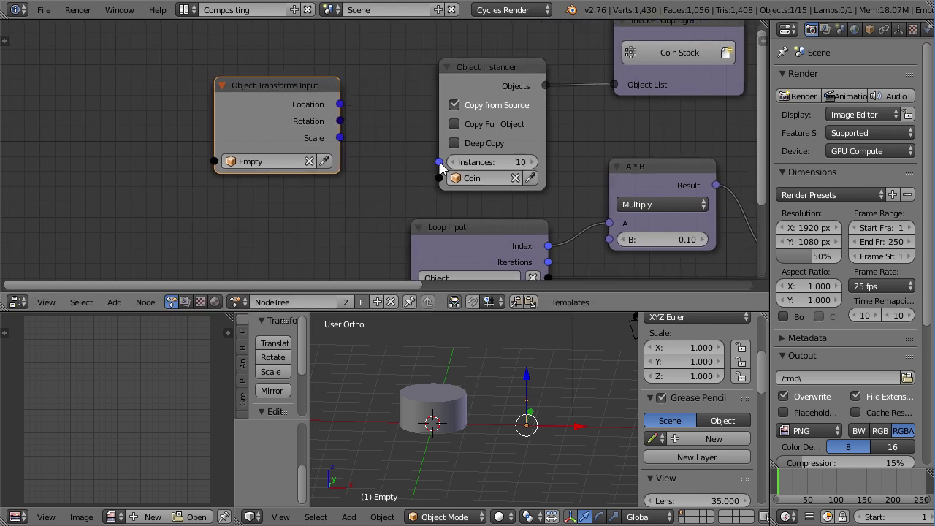
{"action": "left_click_drag", "start_coordinate": [295, 95], "coordinate": [99, 101]}
{"action": "middle_click_drag", "start_coordinate": [342, 164], "coordinate": [371, 162]}
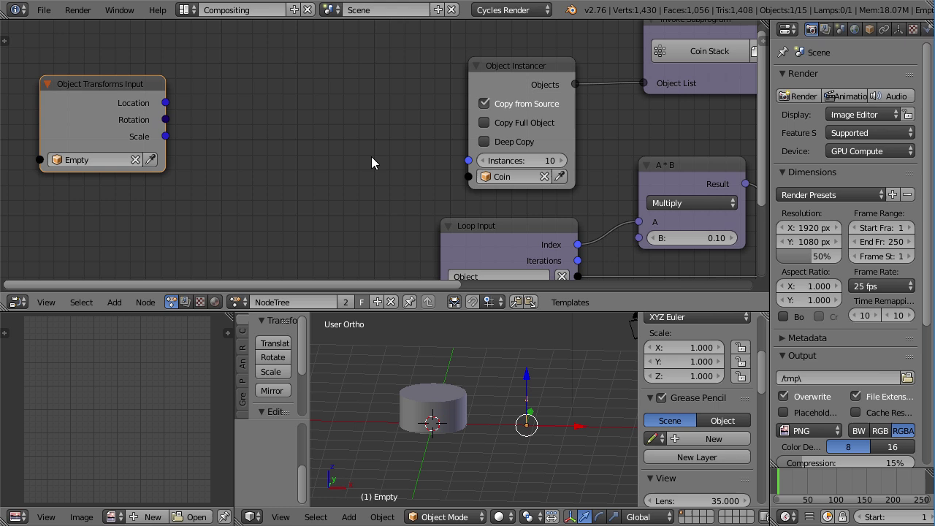
{"action": "scroll", "coordinate": [493, 231], "scroll_direction": "down", "scroll_amount": 3}
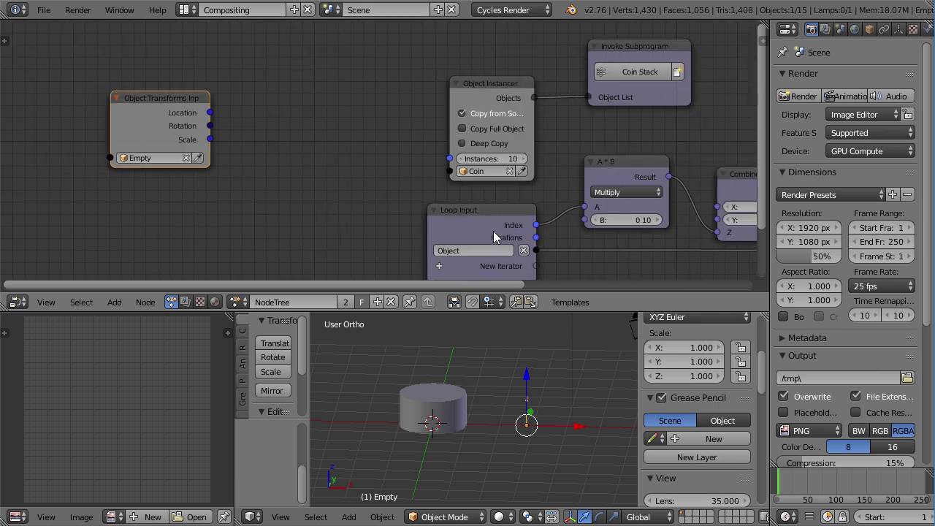
{"action": "scroll", "coordinate": [238, 148], "scroll_direction": "up", "scroll_amount": 2}
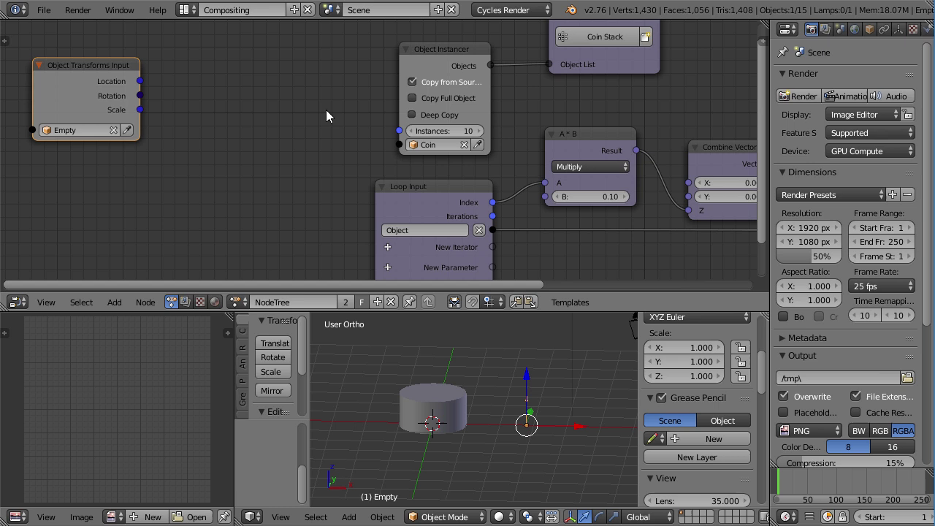
{"action": "middle_click_drag", "start_coordinate": [236, 142], "coordinate": [267, 153]}
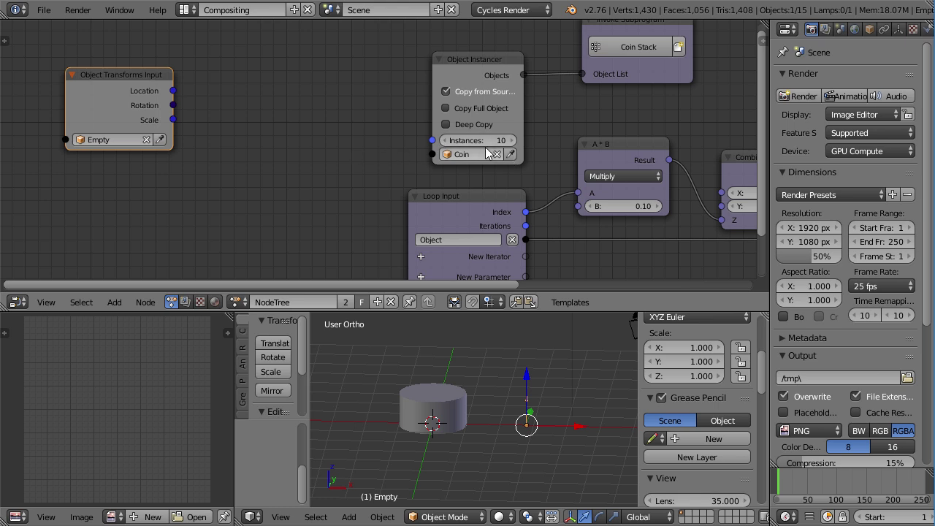
Step: Add a Separate Vector fed by the empty's Location, linking its X to the instance count
{"action": "scroll", "coordinate": [197, 103], "scroll_direction": "down", "scroll_amount": 1}
{"action": "left_click_drag", "start_coordinate": [177, 87], "coordinate": [156, 94]}
{"action": "key", "text": "shift+a"}
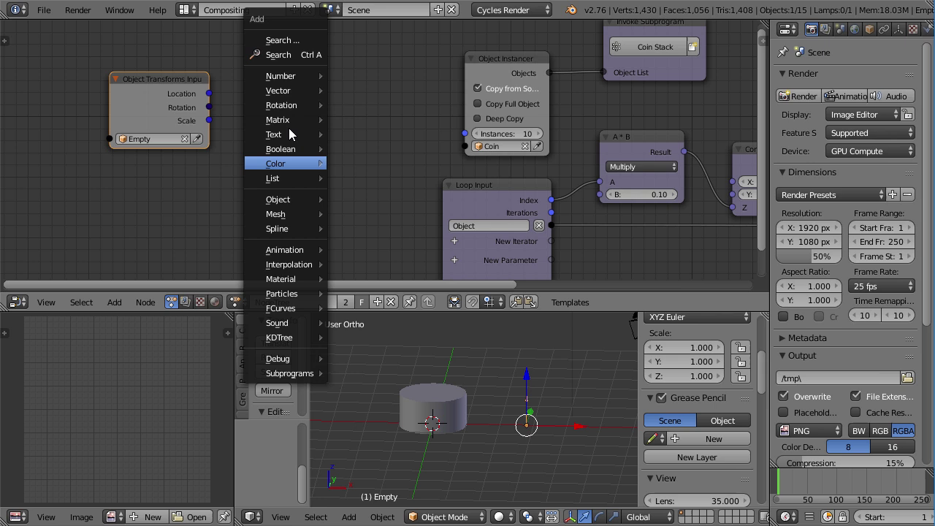
{"action": "mouse_move", "coordinate": [291, 93]}
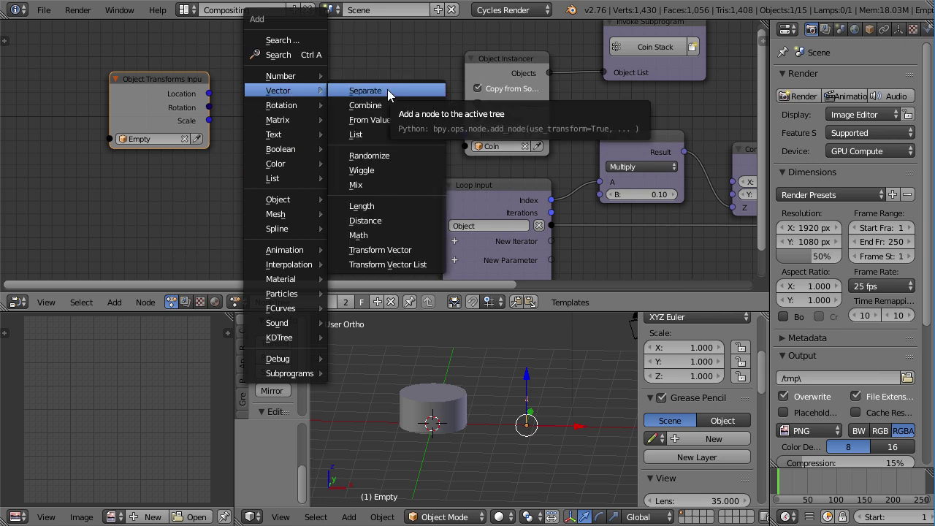
{"action": "left_click", "coordinate": [387, 89]}
{"action": "left_click", "coordinate": [282, 76]}
{"action": "left_click_drag", "start_coordinate": [209, 93], "coordinate": [282, 160]}
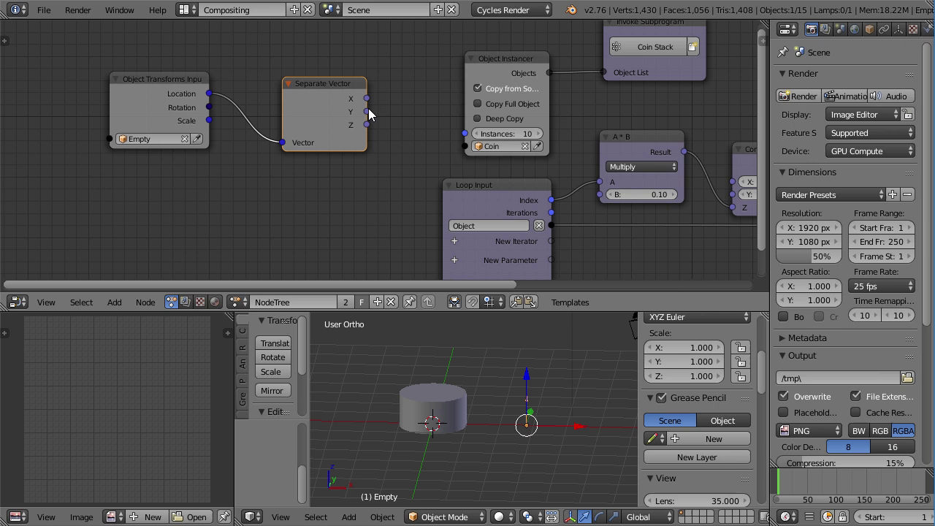
{"action": "left_click_drag", "start_coordinate": [366, 98], "coordinate": [474, 135]}
Step: Move the Object Transforms Input, Separate Vector and Float To Integer nodes left; test-slide the empty
{"action": "middle_click_drag", "start_coordinate": [418, 145], "coordinate": [467, 150]}
{"action": "left_click_drag", "start_coordinate": [168, 86], "coordinate": [8, 124]}
{"action": "left_click_drag", "start_coordinate": [330, 89], "coordinate": [133, 103]}
{"action": "mouse_move", "coordinate": [462, 83]}
{"action": "left_mouse_down"}
{"action": "mouse_move", "coordinate": [387, 88]}
{"action": "mouse_move", "coordinate": [445, 85]}
{"action": "left_mouse_up"}
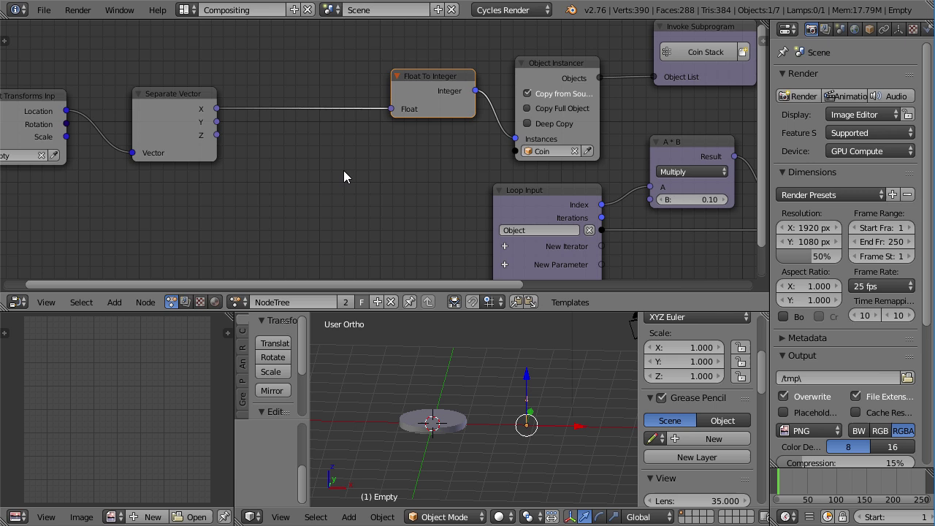
{"action": "mouse_move", "coordinate": [529, 393]}
{"action": "left_mouse_down"}
{"action": "mouse_move", "coordinate": [528, 354]}
{"action": "mouse_move", "coordinate": [528, 463]}
{"action": "mouse_move", "coordinate": [527, 394]}
{"action": "left_mouse_up"}
{"action": "scroll", "coordinate": [490, 364], "scroll_direction": "down", "scroll_amount": 5}
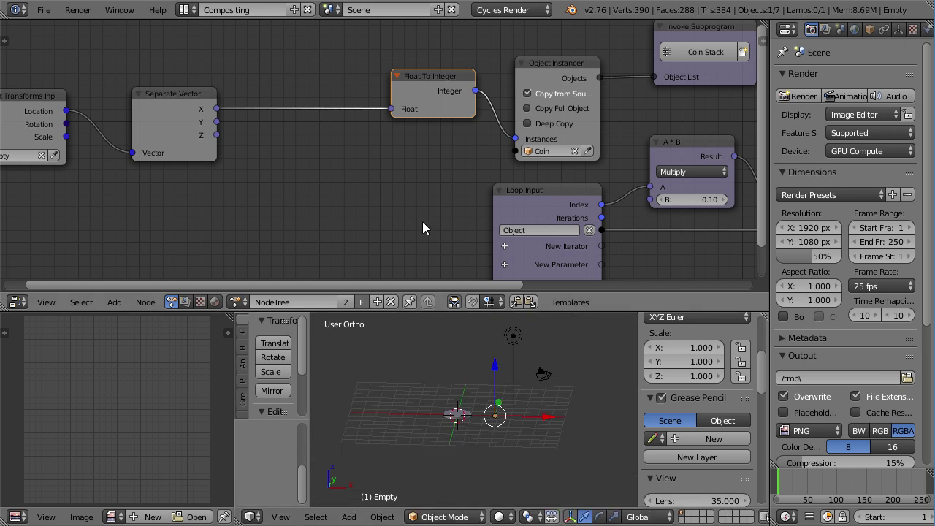
Step: Set the Animation Nodes auto execution to Always
{"action": "key", "text": "t"}
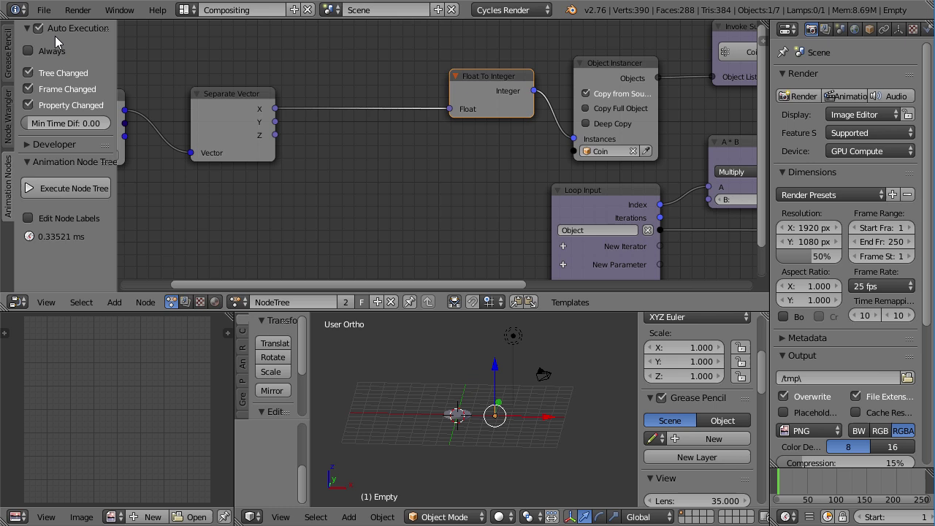
{"action": "left_click", "coordinate": [31, 49]}
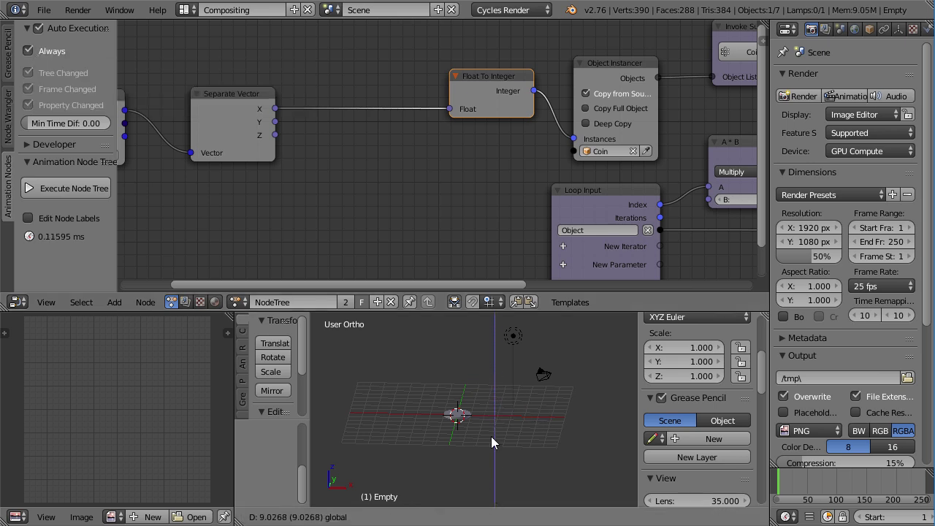
{"action": "key", "text": "t"}
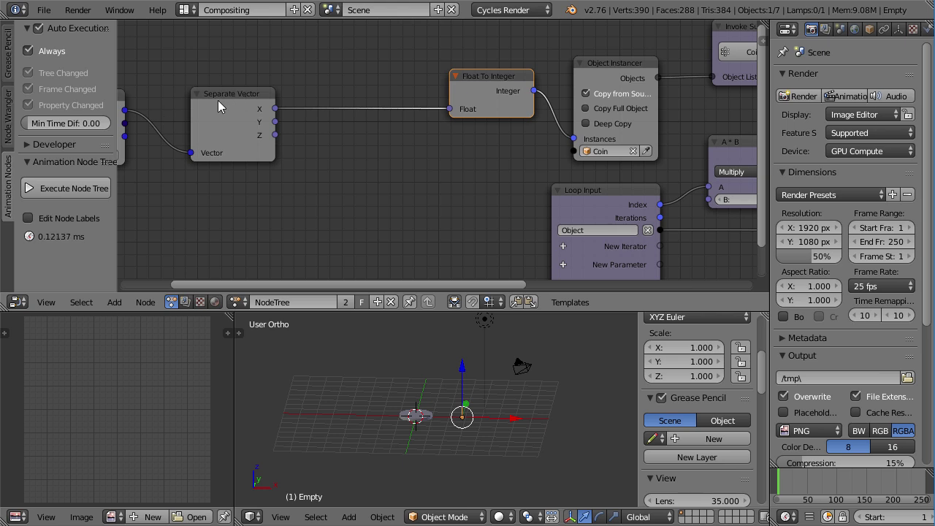
Step: Relink Separate Vector Z, instead of X, into Float To Integer and tidy the nodes
{"action": "left_click_drag", "start_coordinate": [459, 97], "coordinate": [389, 90]}
{"action": "left_click_drag", "start_coordinate": [274, 134], "coordinate": [357, 108]}
{"action": "left_click_drag", "start_coordinate": [466, 365], "coordinate": [465, 473]}
{"action": "key", "text": "Escape"}
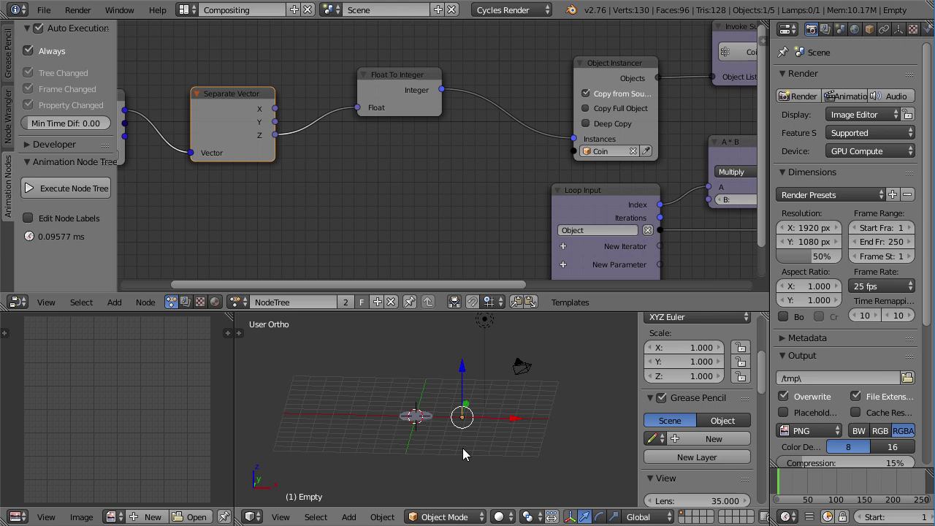
{"action": "middle_click_drag", "start_coordinate": [347, 144], "coordinate": [376, 143]}
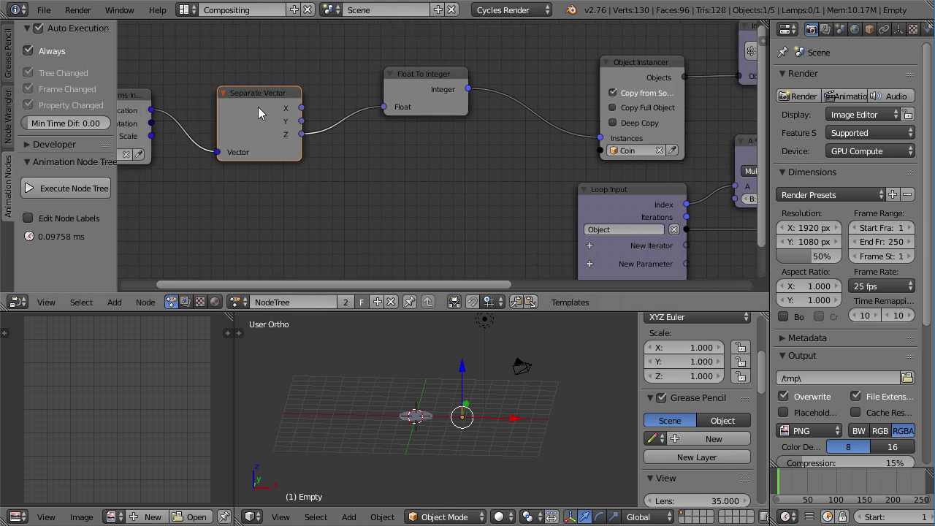
{"action": "left_click_drag", "start_coordinate": [258, 111], "coordinate": [214, 105]}
{"action": "key", "text": "shift+a"}
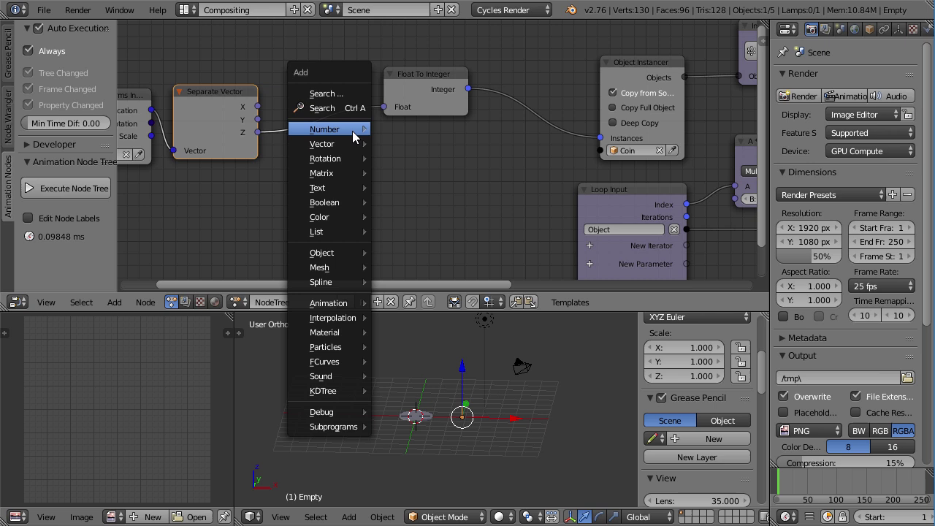
Step: Insert a Multiply math node with B 10 into the Z link
{"action": "mouse_move", "coordinate": [356, 136]}
{"action": "left_click", "coordinate": [432, 330]}
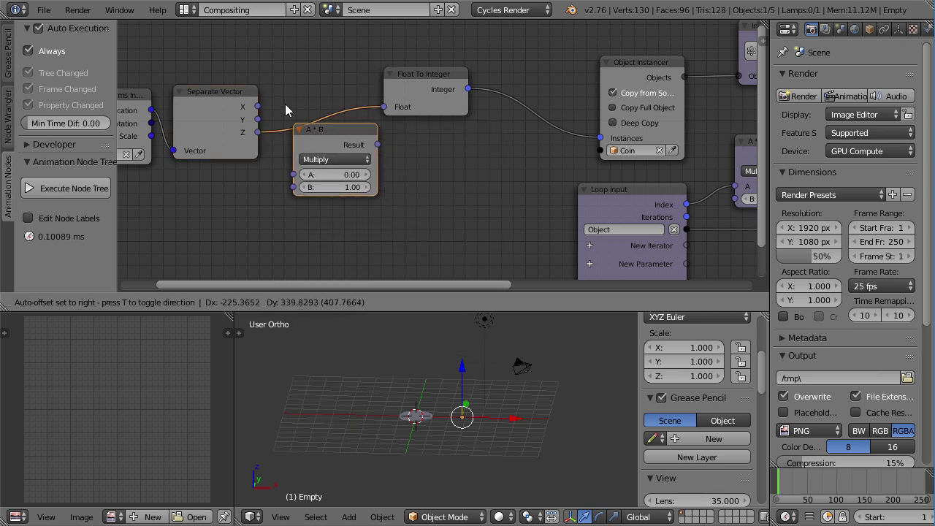
{"action": "left_click", "coordinate": [296, 105]}
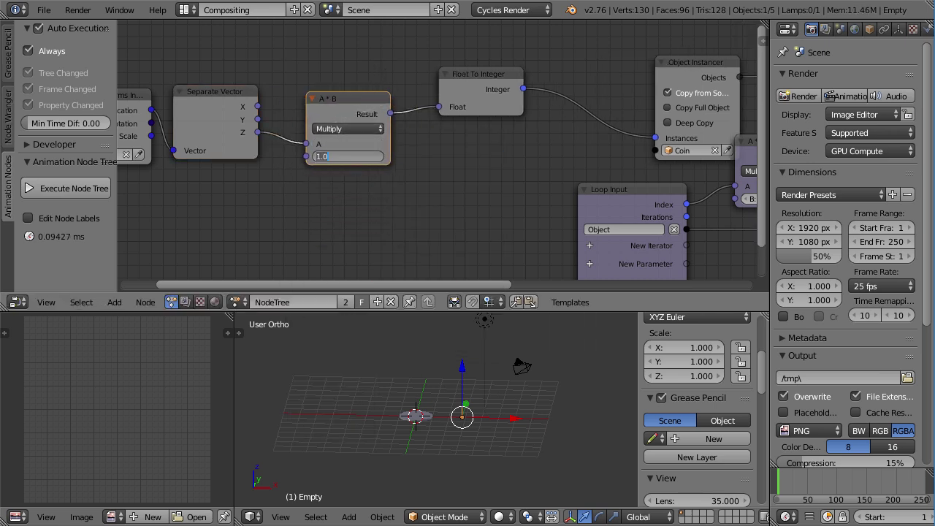
{"action": "key", "text": "Return"}
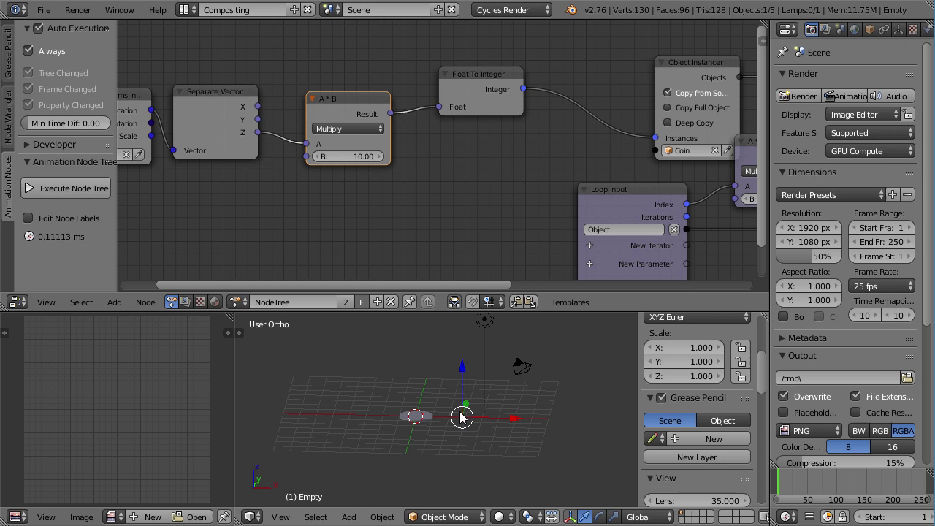
Step: Raise the empty along Z to grow the coin stack, switching to wireframe view
{"action": "scroll", "coordinate": [457, 415], "scroll_direction": "up", "scroll_amount": 2}
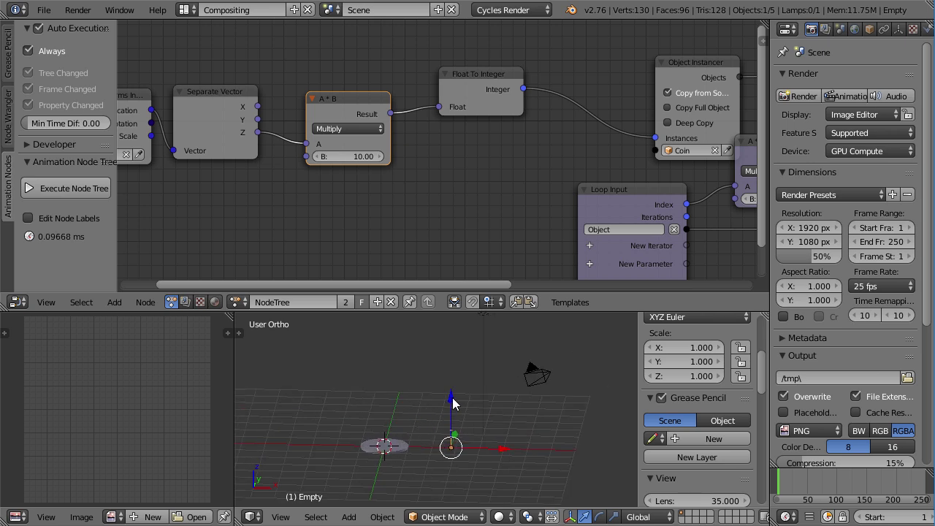
{"action": "left_click_drag", "start_coordinate": [452, 397], "coordinate": [410, 386]}
{"action": "right_click", "coordinate": [407, 413]}
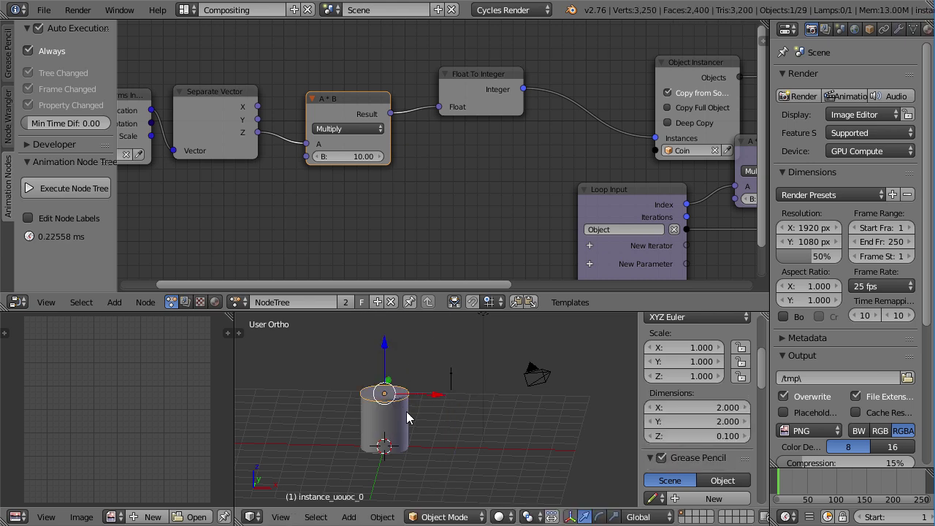
{"action": "right_click", "coordinate": [407, 417]}
{"action": "right_click", "coordinate": [407, 438]}
{"action": "right_click", "coordinate": [449, 385]}
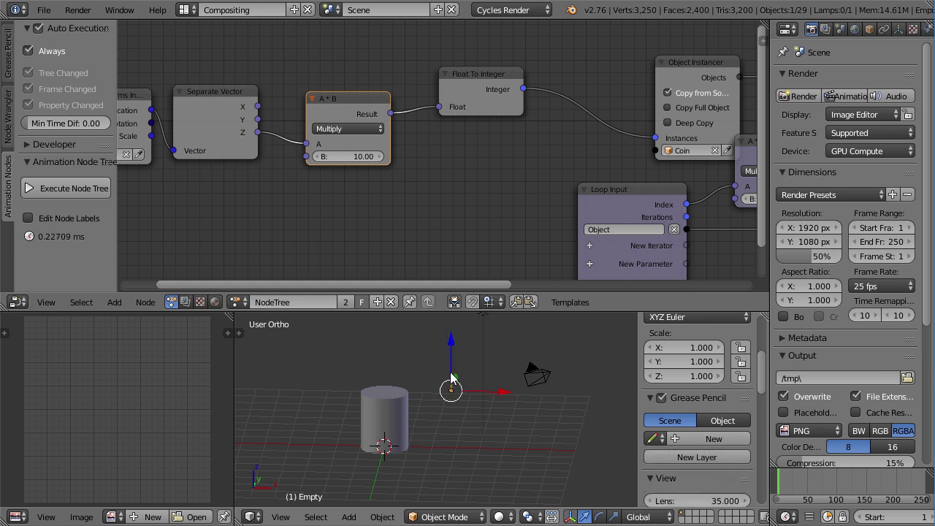
{"action": "left_click_drag", "start_coordinate": [450, 375], "coordinate": [424, 381]}
{"action": "scroll", "coordinate": [427, 189], "scroll_direction": "down", "scroll_amount": 2}
{"action": "key", "text": "z"}
{"action": "scroll", "coordinate": [451, 433], "scroll_direction": "up", "scroll_amount": 4}
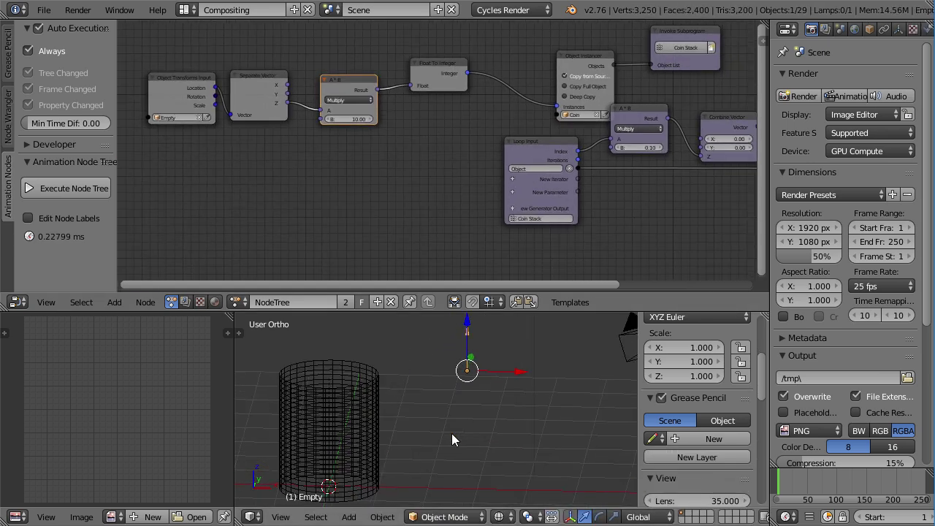
Step: Move the A * B node below Combine Vector and shift the four loop nodes lower-left
{"action": "scroll", "coordinate": [447, 434], "scroll_direction": "down", "scroll_amount": 2}
{"action": "scroll", "coordinate": [523, 172], "scroll_direction": "down", "scroll_amount": 1}
{"action": "middle_click_drag", "start_coordinate": [523, 172], "coordinate": [417, 155]}
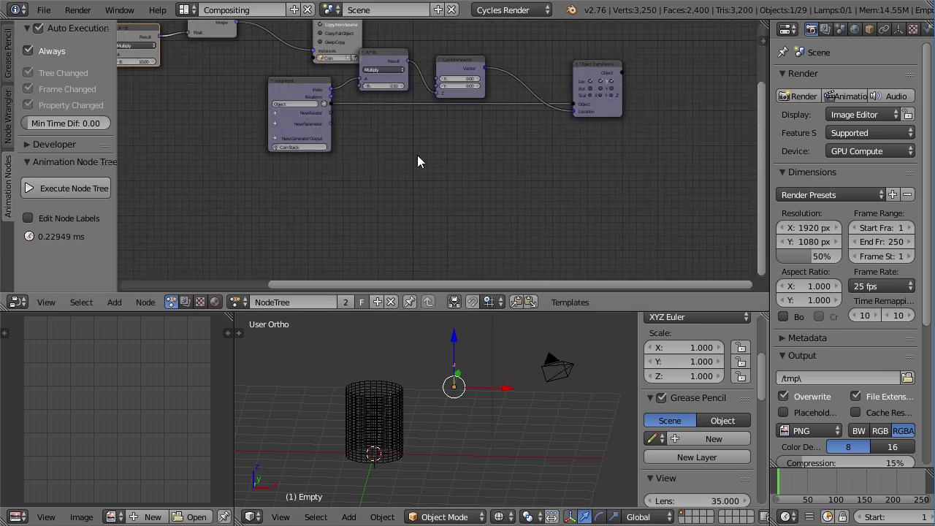
{"action": "scroll", "coordinate": [417, 161], "scroll_direction": "up", "scroll_amount": 2}
{"action": "middle_click_drag", "start_coordinate": [453, 130], "coordinate": [471, 222]}
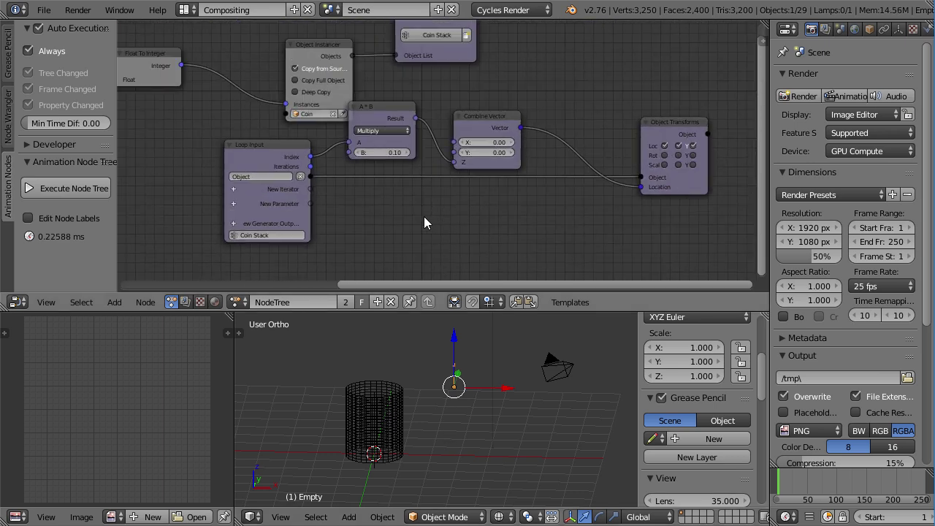
{"action": "middle_click_drag", "start_coordinate": [424, 218], "coordinate": [424, 232]}
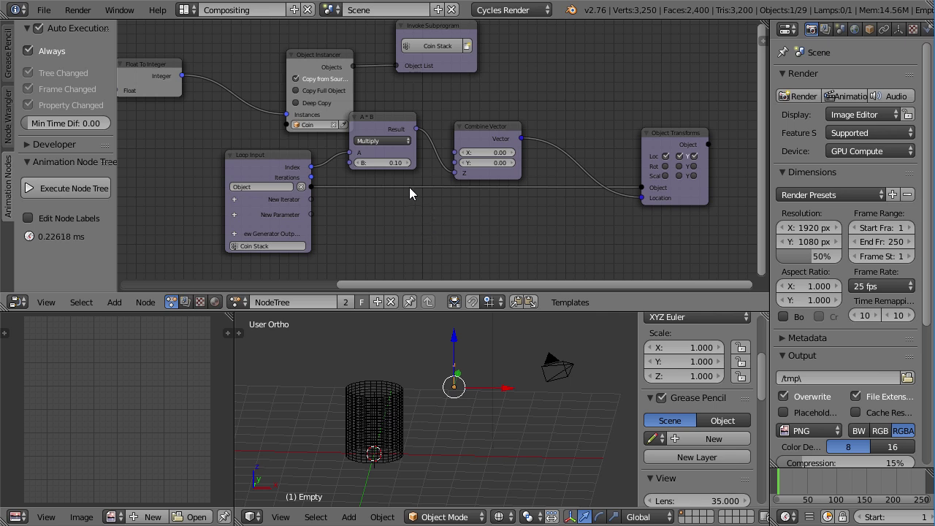
{"action": "left_click_drag", "start_coordinate": [389, 129], "coordinate": [389, 229]}
{"action": "left_click", "coordinate": [490, 128]}
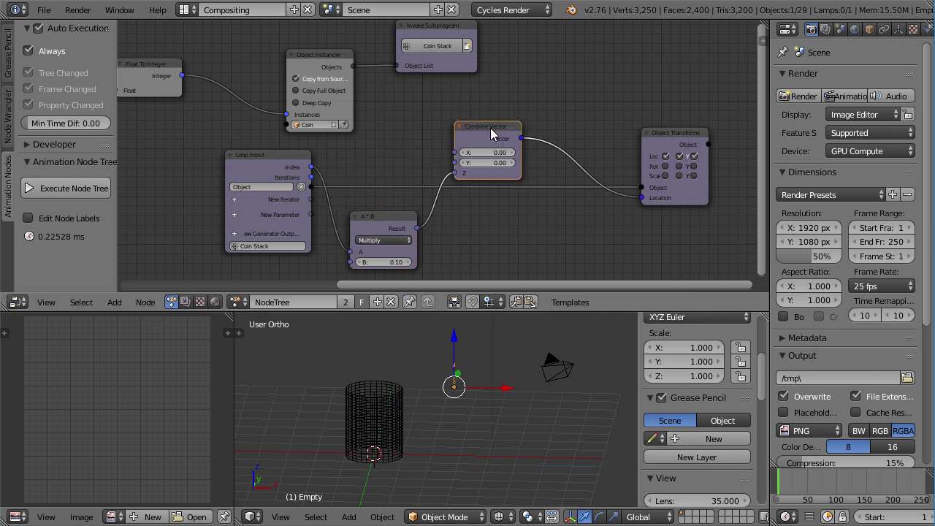
{"action": "left_click_drag", "start_coordinate": [278, 175], "coordinate": [667, 259]}
{"action": "scroll", "coordinate": [487, 212], "scroll_direction": "down", "scroll_amount": 3}
{"action": "scroll", "coordinate": [666, 255], "scroll_direction": "up", "scroll_amount": 2}
{"action": "key", "text": "g"}
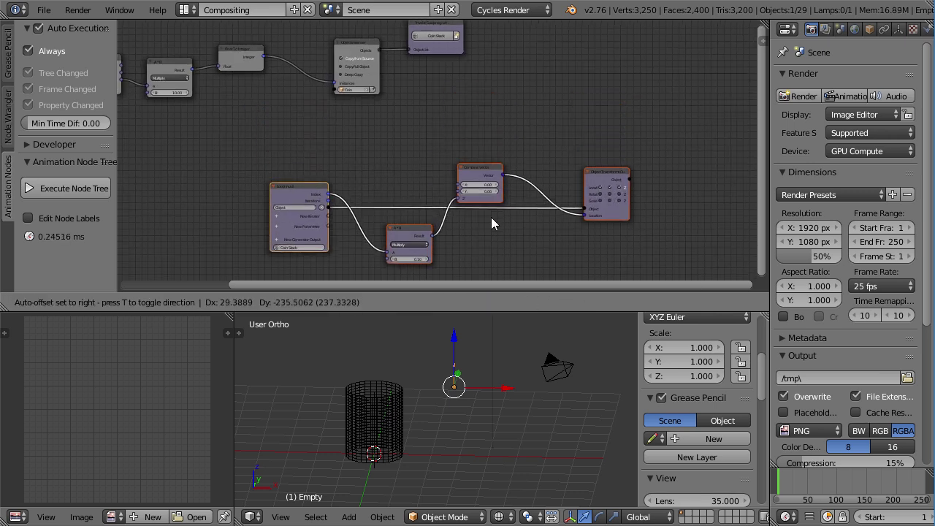
{"action": "left_click", "coordinate": [475, 174]}
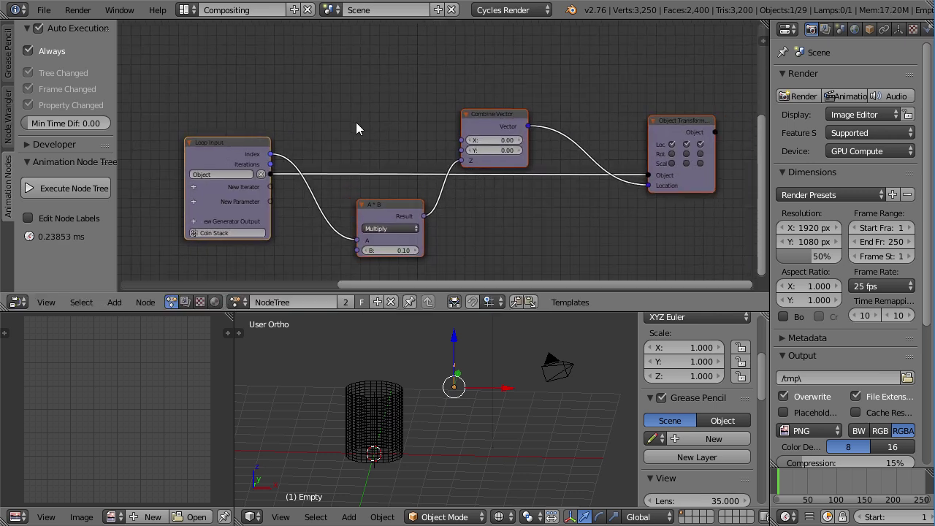
Step: Add a Random Number node above the loop and link its output to Combine Vector X
{"action": "key", "text": "shift+a"}
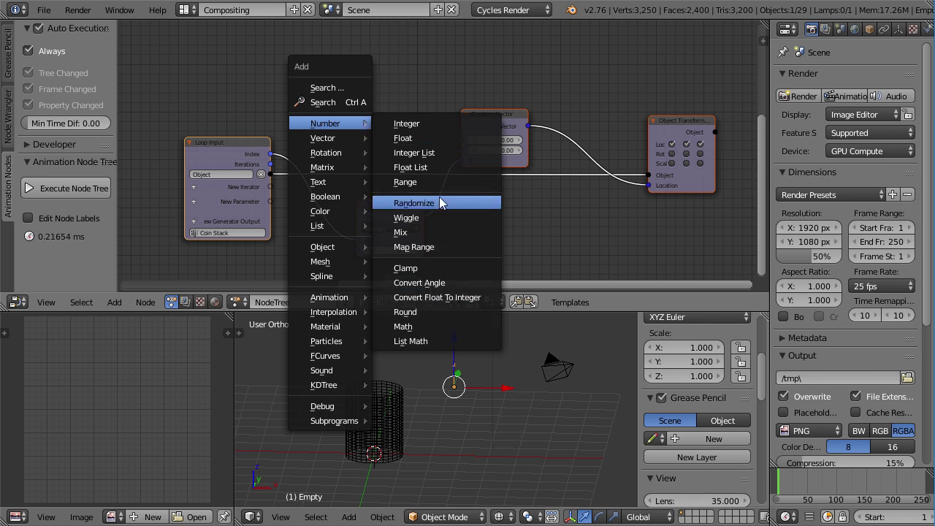
{"action": "left_click", "coordinate": [441, 202]}
{"action": "left_click", "coordinate": [320, 82]}
{"action": "scroll", "coordinate": [348, 99], "scroll_direction": "up", "scroll_amount": 3}
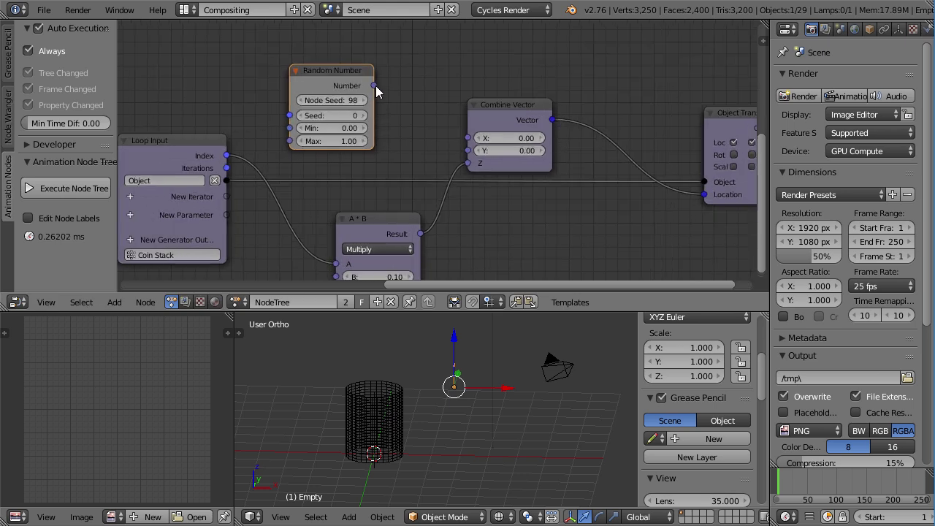
{"action": "left_click_drag", "start_coordinate": [374, 85], "coordinate": [468, 138]}
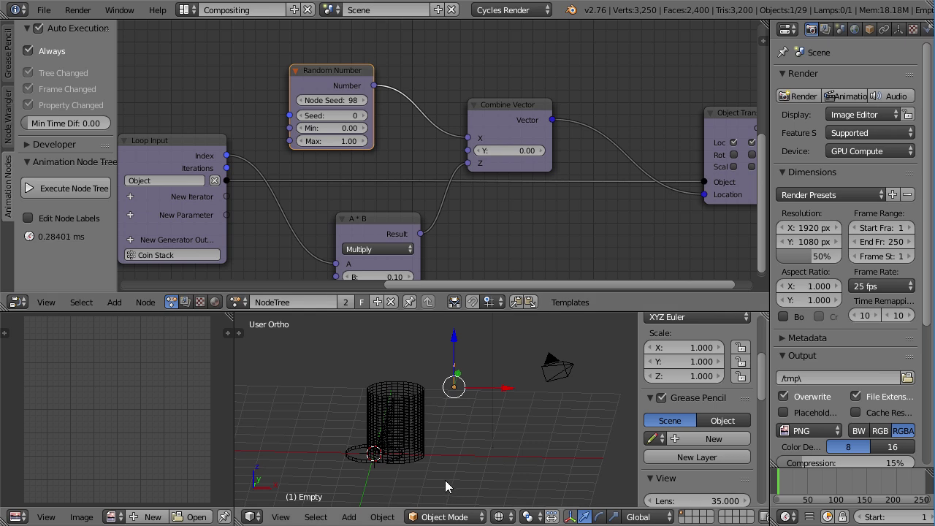
Step: Switch the 3D view to solid shading and select the stacked coin instances to inspect them
{"action": "key", "text": "z"}
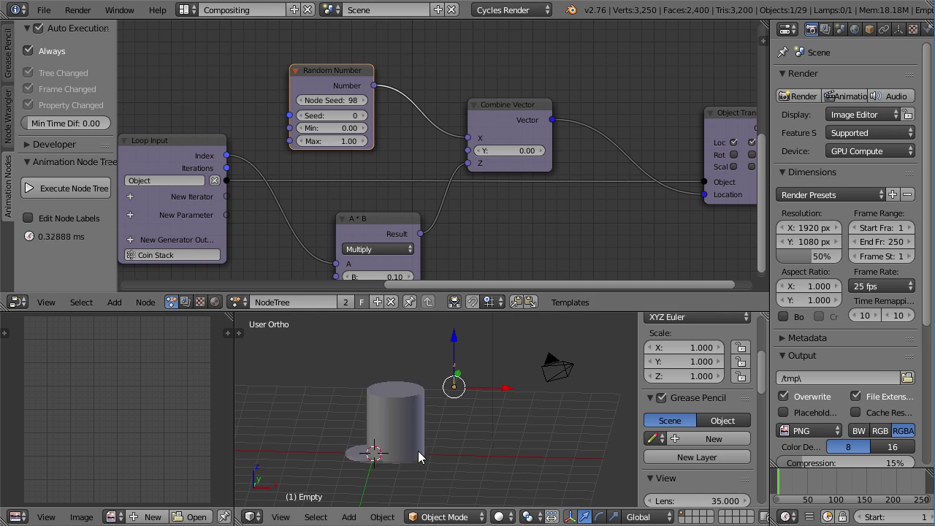
{"action": "right_click", "coordinate": [363, 457]}
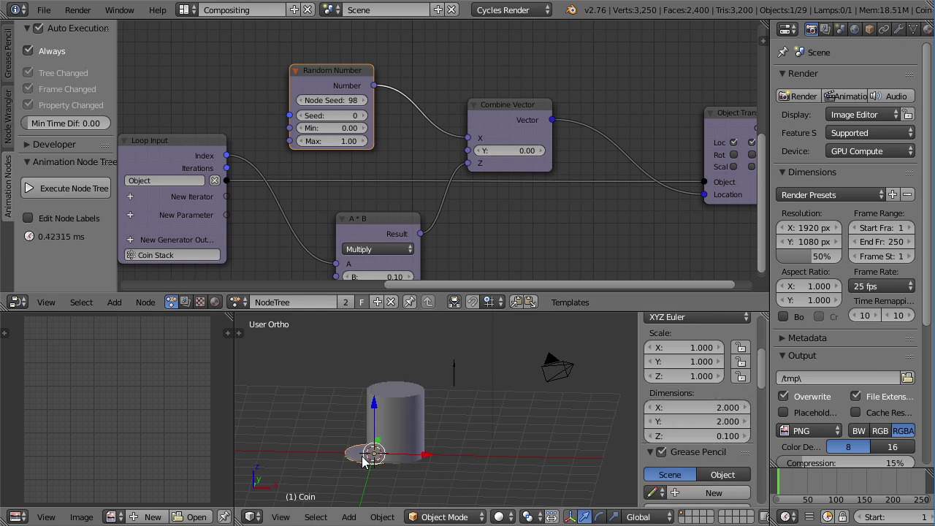
{"action": "key", "text": "a"}
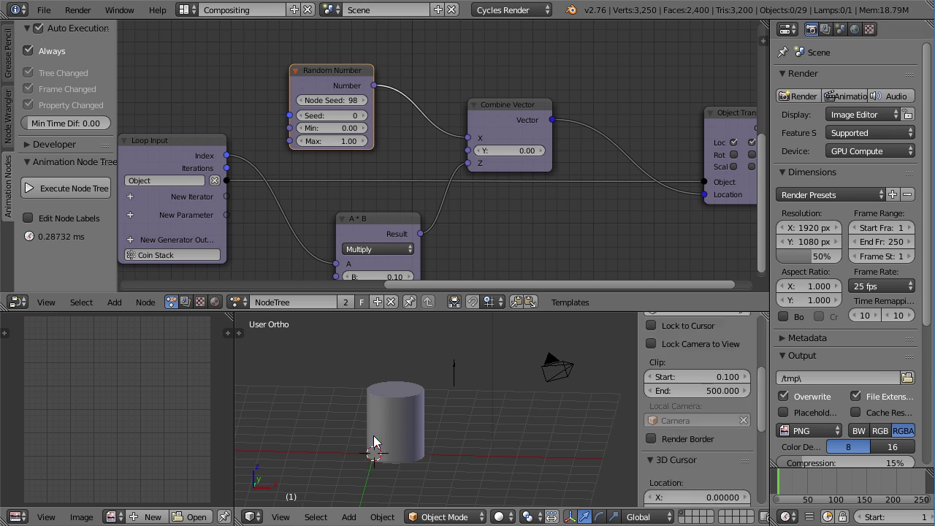
{"action": "right_click", "coordinate": [390, 430]}
{"action": "right_click", "coordinate": [398, 434]}
{"action": "right_click", "coordinate": [406, 438]}
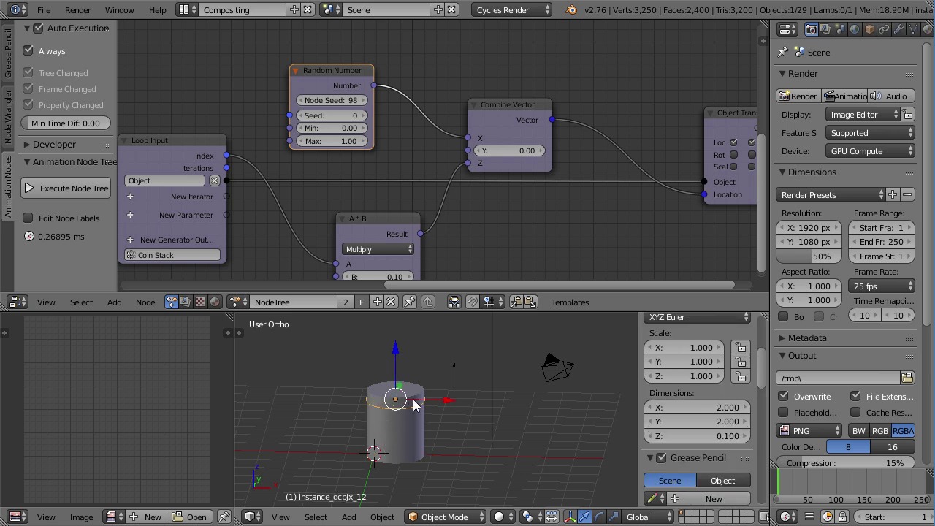
{"action": "right_click", "coordinate": [413, 442]}
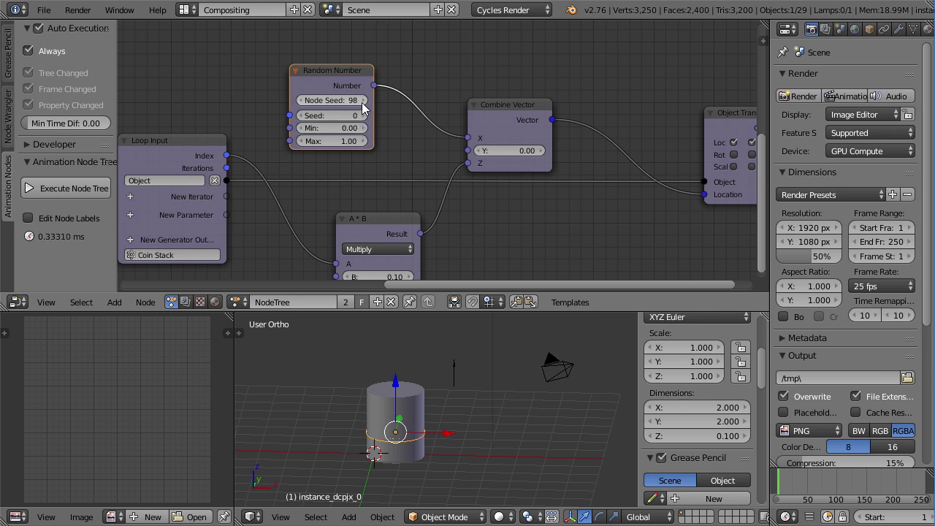
Step: Raise the Random Number Node Seed from 98 to 111 and nudge the node right
{"action": "scroll", "coordinate": [362, 107], "scroll_direction": "up", "scroll_amount": 9, "text": "ctrl"}
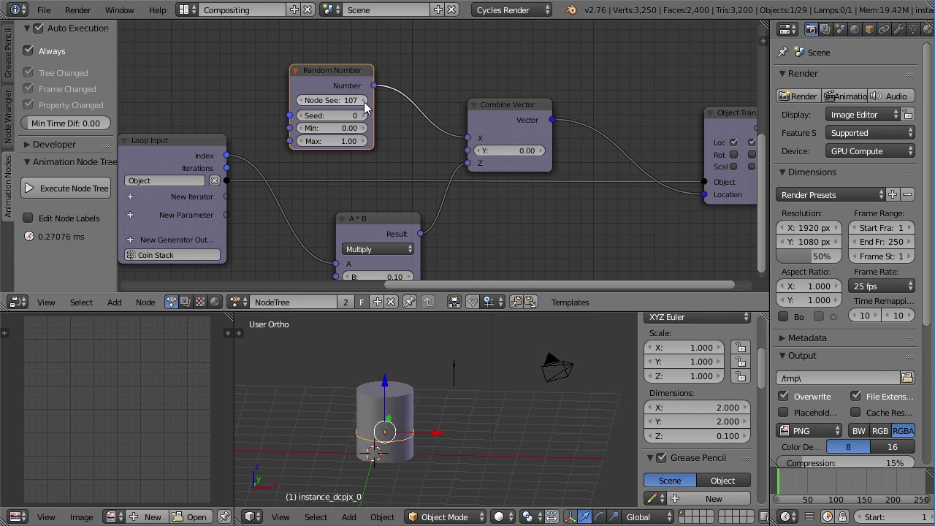
{"action": "scroll", "coordinate": [364, 108], "scroll_direction": "up", "scroll_amount": 3, "text": "ctrl"}
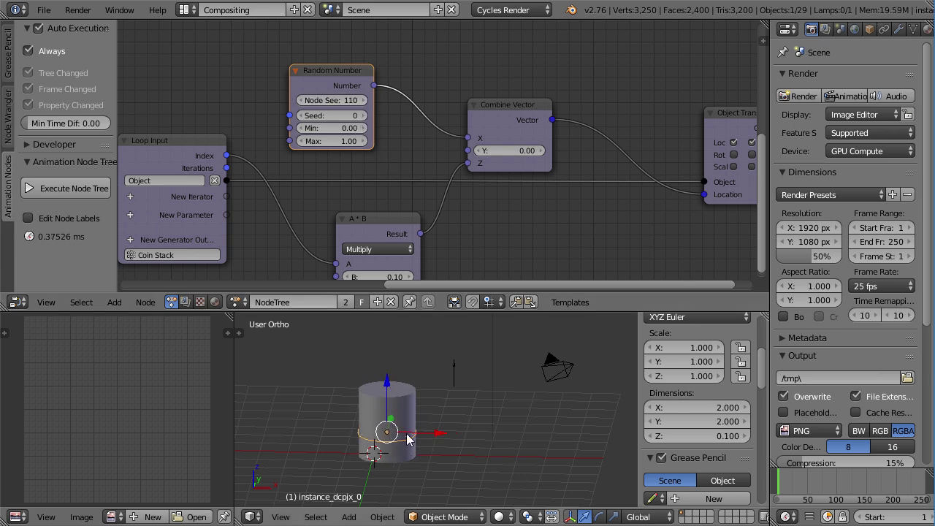
{"action": "scroll", "coordinate": [364, 102], "scroll_direction": "up", "scroll_amount": 1, "text": "ctrl"}
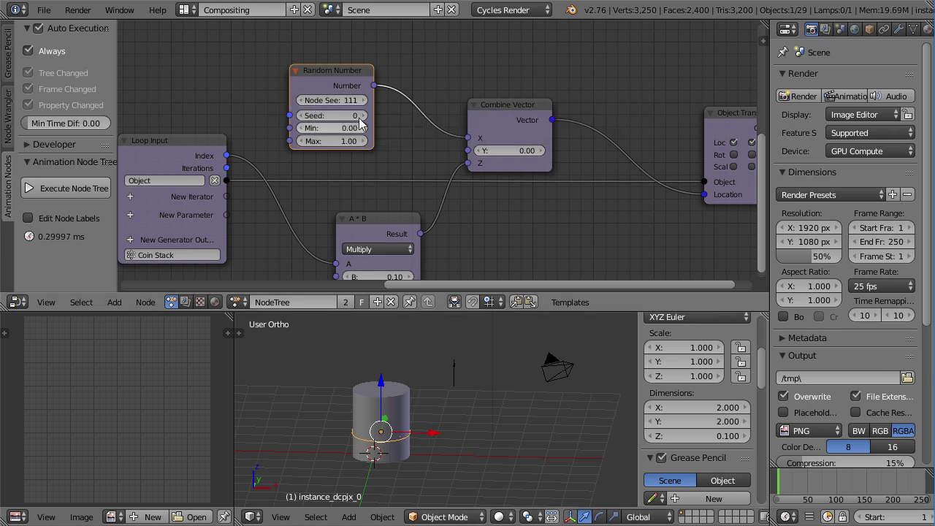
{"action": "left_click_drag", "start_coordinate": [323, 83], "coordinate": [361, 78]}
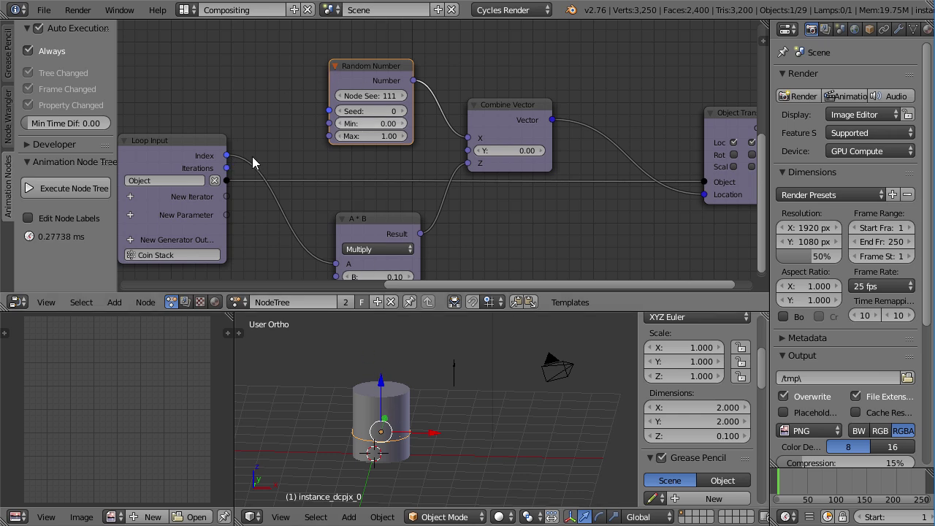
Step: Feed the loop Index into the Random Number Seed and move the node higher
{"action": "left_click_drag", "start_coordinate": [226, 155], "coordinate": [330, 111]}
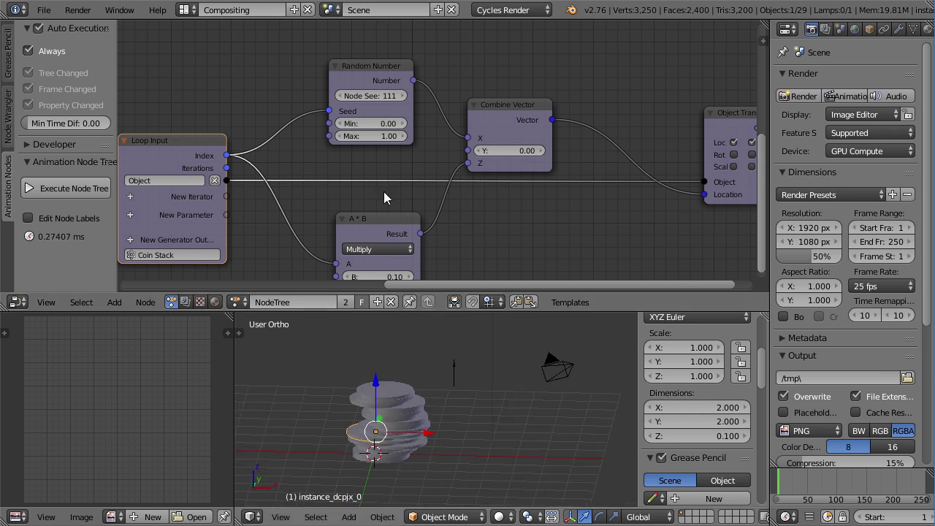
{"action": "left_click_drag", "start_coordinate": [384, 81], "coordinate": [380, 13]}
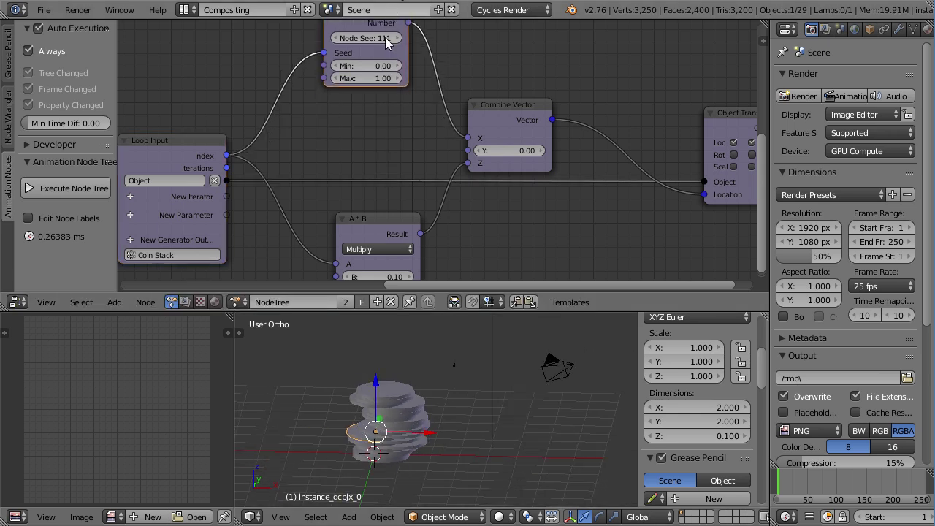
{"action": "middle_click_drag", "start_coordinate": [384, 43], "coordinate": [382, 80]}
{"action": "middle_click_drag", "start_coordinate": [376, 131], "coordinate": [378, 106]}
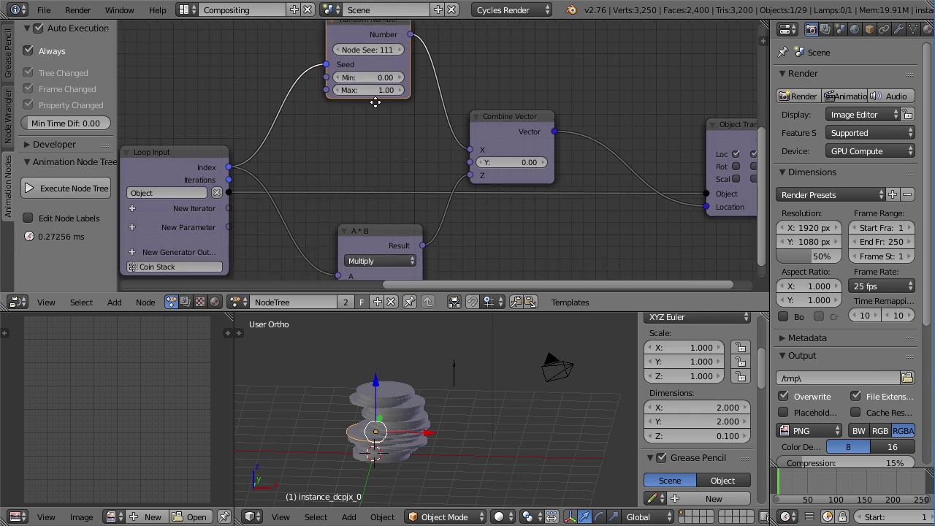
Step: Duplicate the Random Number node (seed 32), seed it from the loop Index, and wire it to Combine Vector
{"action": "key", "text": "shift+d"}
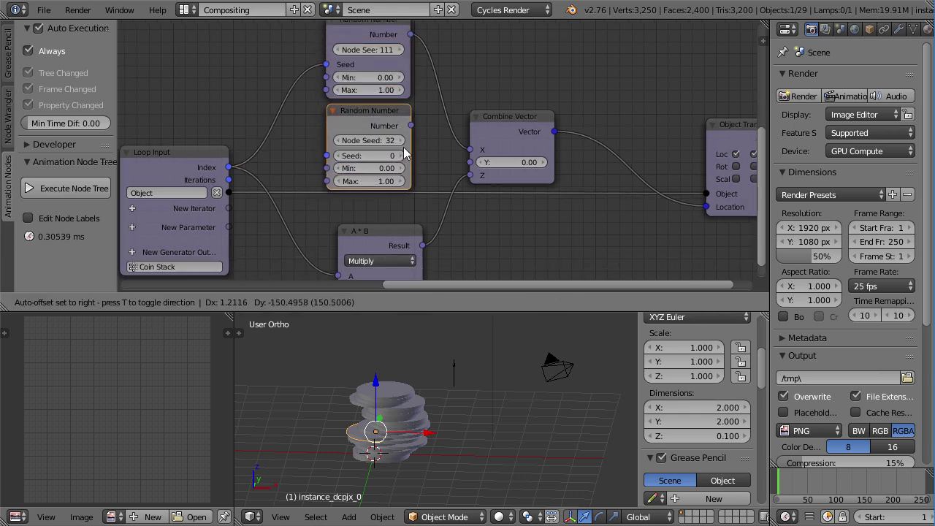
{"action": "left_click", "coordinate": [406, 145]}
{"action": "left_click_drag", "start_coordinate": [230, 173], "coordinate": [333, 152]}
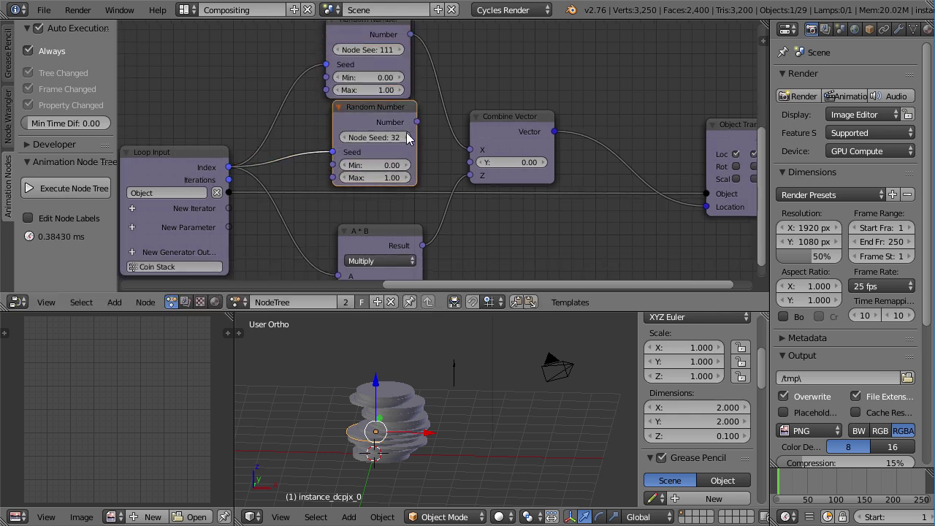
{"action": "left_click_drag", "start_coordinate": [417, 122], "coordinate": [478, 158]}
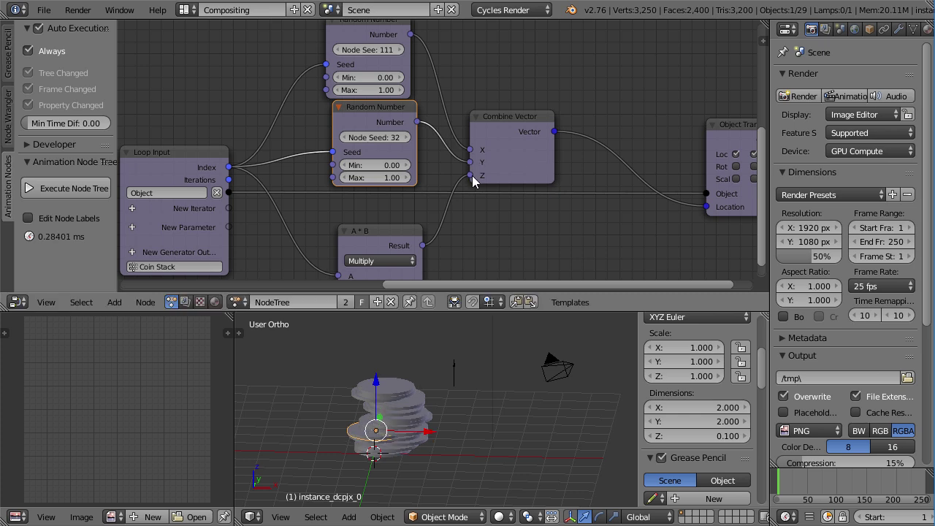
{"action": "middle_click_drag", "start_coordinate": [455, 427], "coordinate": [519, 400]}
{"action": "left_click_drag", "start_coordinate": [377, 107], "coordinate": [377, 122]}
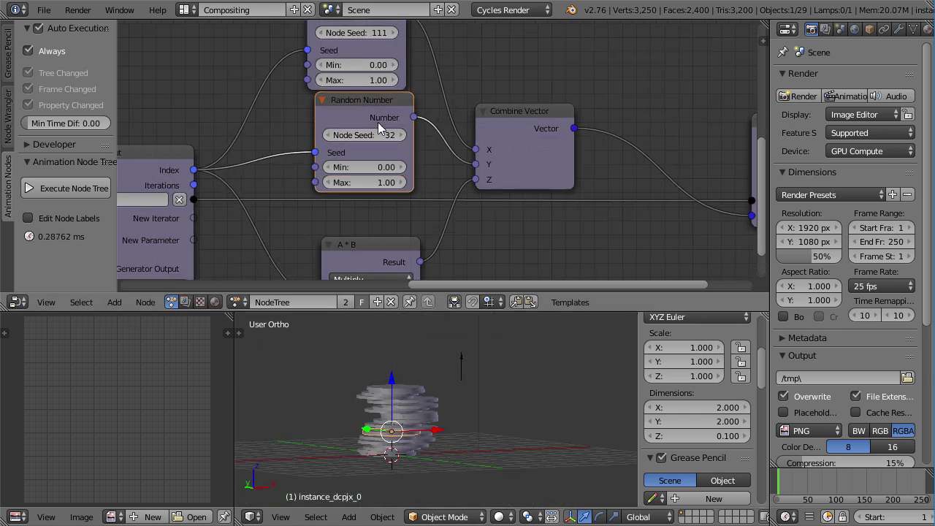
Step: Route the Random Number outputs into Combine Vector X and Y so the coins scatter sideways
{"action": "scroll", "coordinate": [387, 103], "scroll_direction": "down", "scroll_amount": 1}
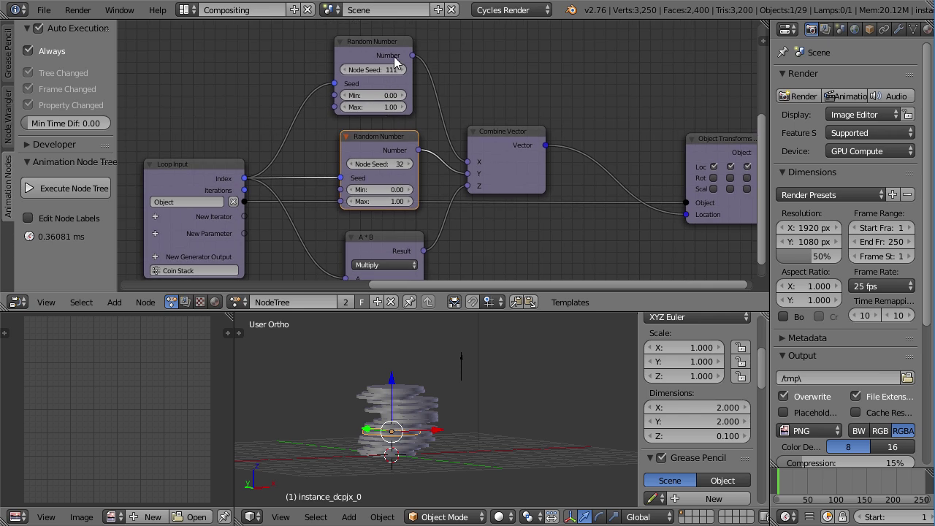
{"action": "left_click", "coordinate": [383, 53]}
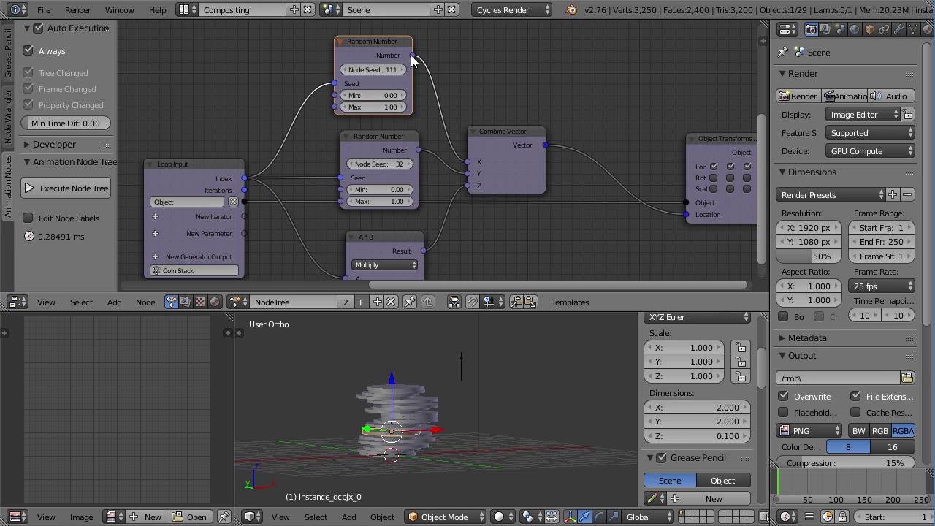
{"action": "left_click_drag", "start_coordinate": [412, 58], "coordinate": [467, 173]}
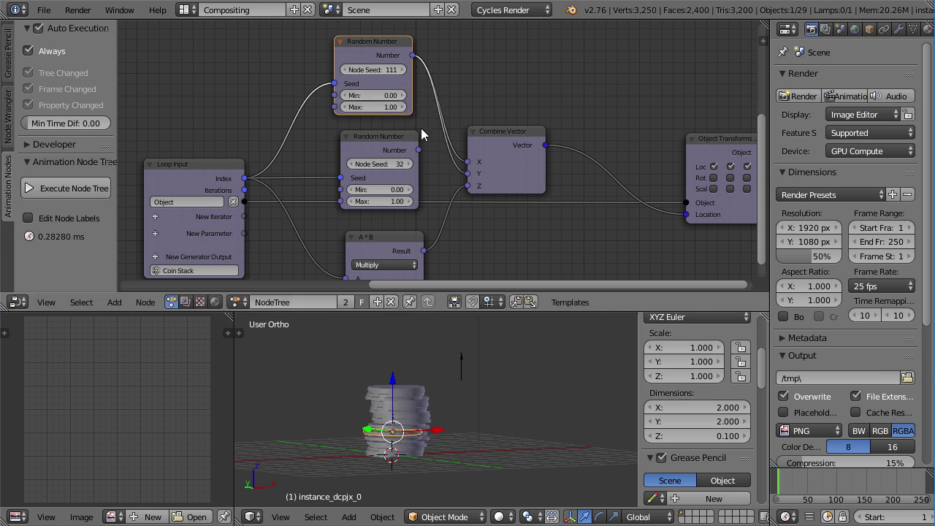
{"action": "left_click_drag", "start_coordinate": [418, 149], "coordinate": [467, 173]}
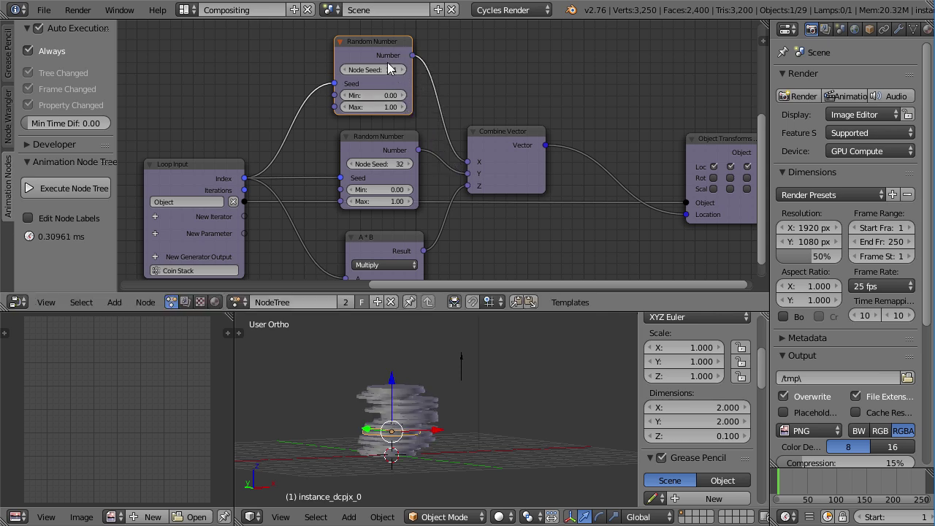
{"action": "left_click_drag", "start_coordinate": [387, 68], "coordinate": [391, 70]}
{"action": "scroll", "coordinate": [406, 344], "scroll_direction": "up", "scroll_amount": 4}
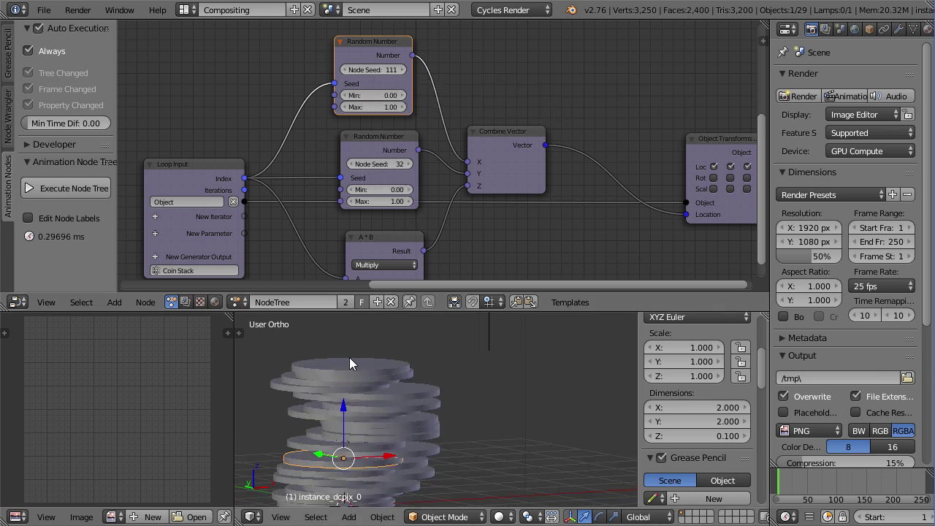
{"action": "scroll", "coordinate": [349, 359], "scroll_direction": "down", "scroll_amount": 2}
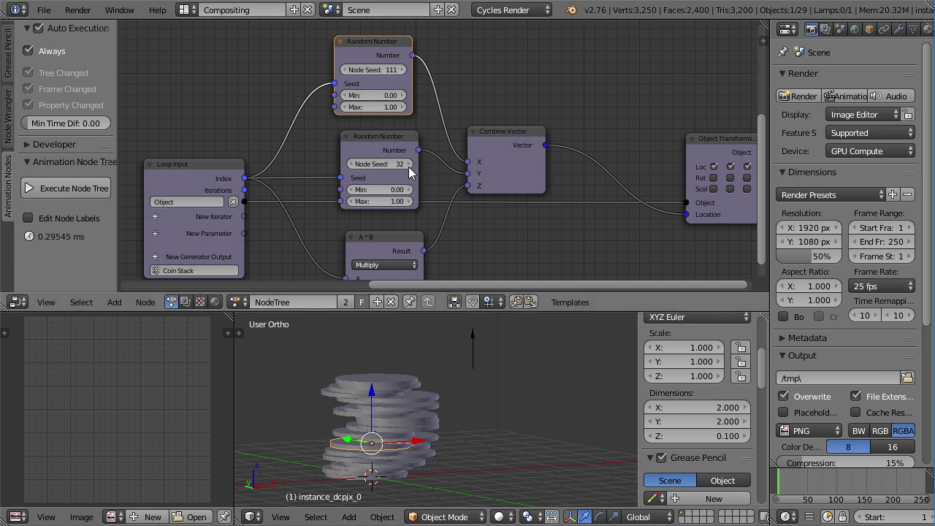
{"action": "middle_click_drag", "start_coordinate": [375, 192], "coordinate": [380, 188]}
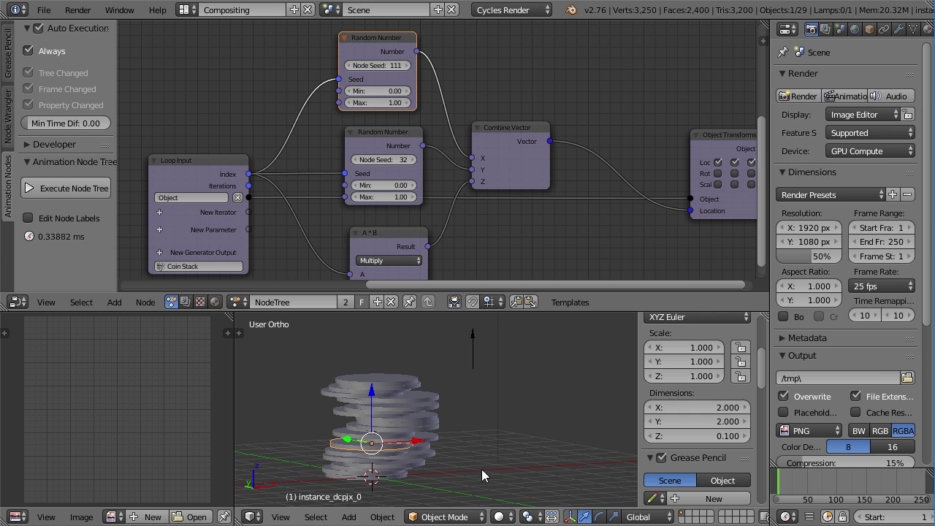
{"action": "scroll", "coordinate": [423, 197], "scroll_direction": "up", "scroll_amount": 1}
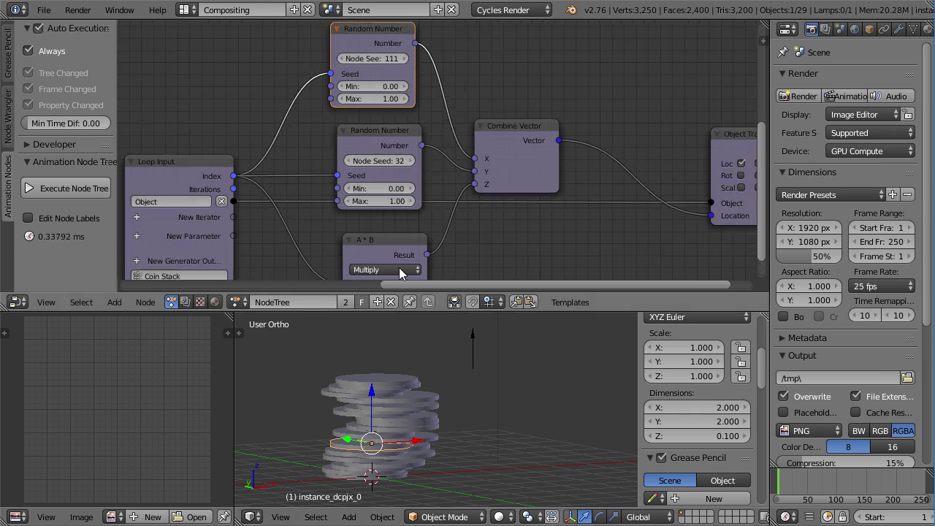
{"action": "middle_click_drag", "start_coordinate": [411, 367], "coordinate": [433, 361]}
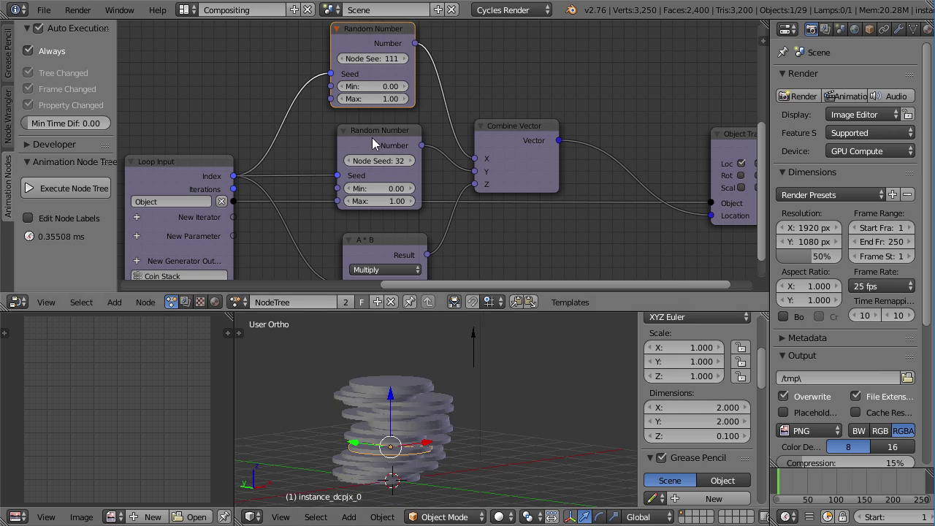
Step: Set the Random Number Max to 0.1 so the coins form a nearly straight column
{"action": "middle_click_drag", "start_coordinate": [372, 136], "coordinate": [425, 158]}
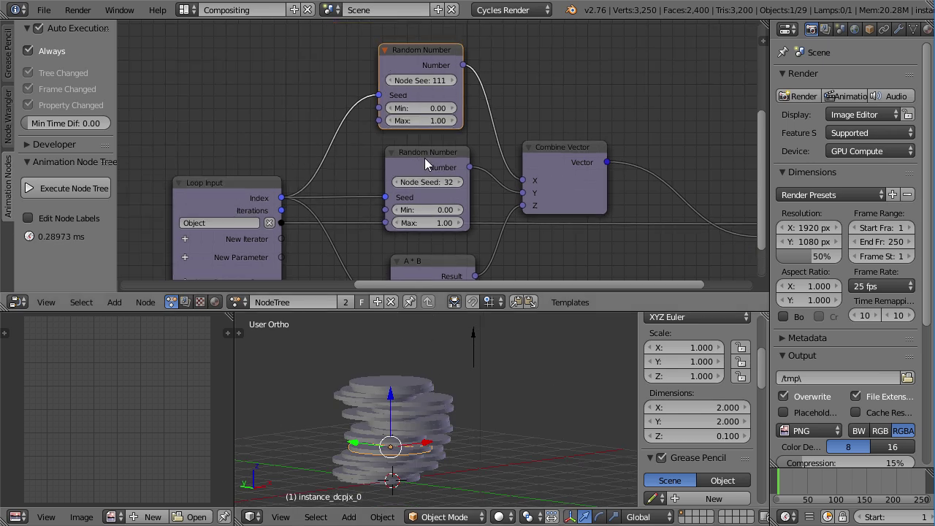
{"action": "mouse_move", "coordinate": [428, 223]}
{"action": "left_mouse_down"}
{"action": "mouse_move", "coordinate": [342, 223]}
{"action": "mouse_move", "coordinate": [471, 224]}
{"action": "mouse_move", "coordinate": [430, 223]}
{"action": "left_mouse_up"}
{"action": "left_click", "coordinate": [460, 228]}
{"action": "key", "text": "ctrl+z"}
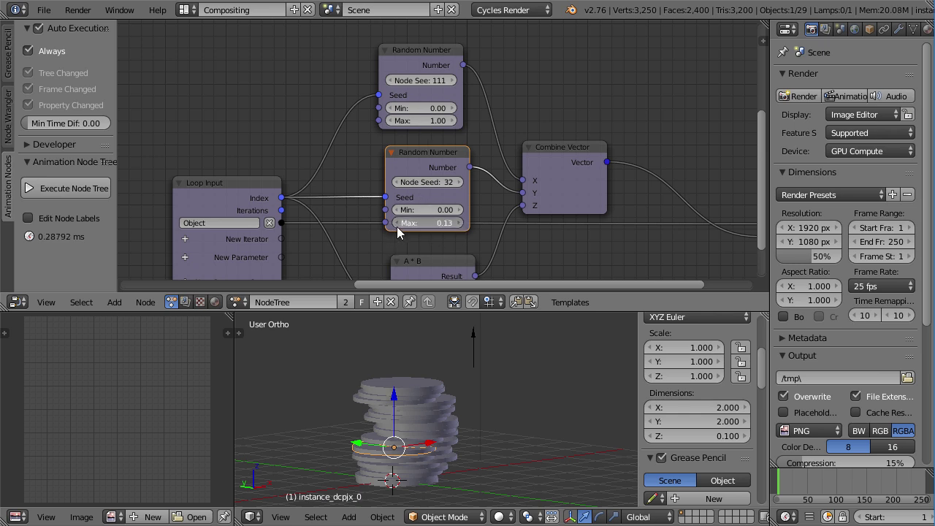
{"action": "left_click", "coordinate": [421, 121]}
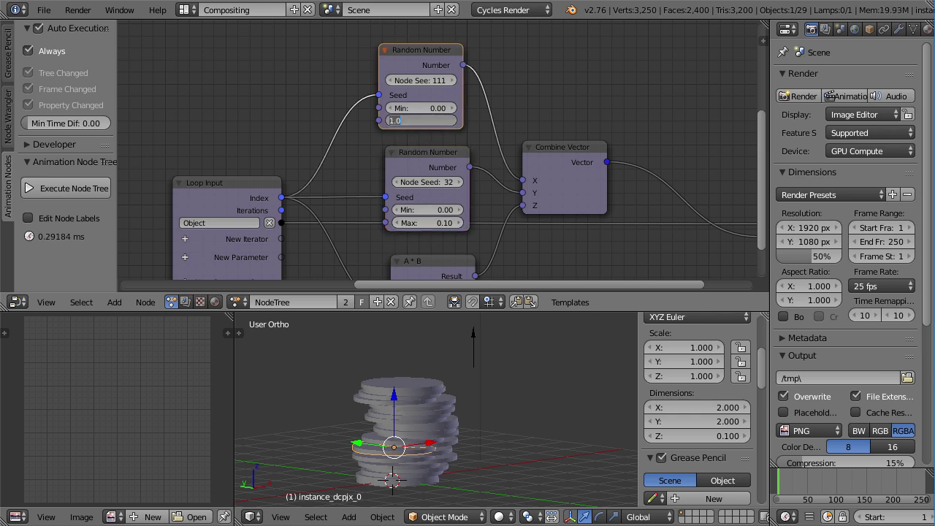
{"action": "type", "text": "0.1"}
{"action": "key", "text": "Return"}
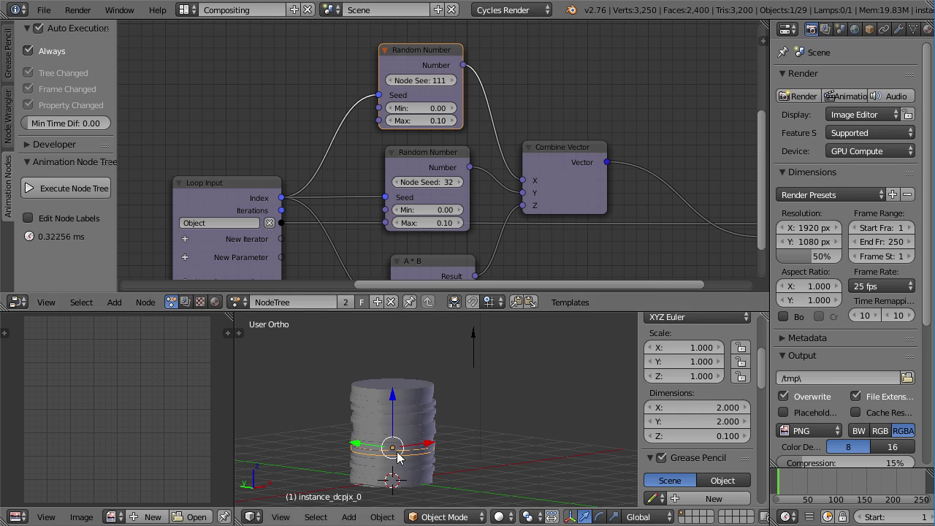
{"action": "middle_click_drag", "start_coordinate": [438, 409], "coordinate": [468, 409]}
{"action": "middle_click_drag", "start_coordinate": [398, 128], "coordinate": [444, 143]}
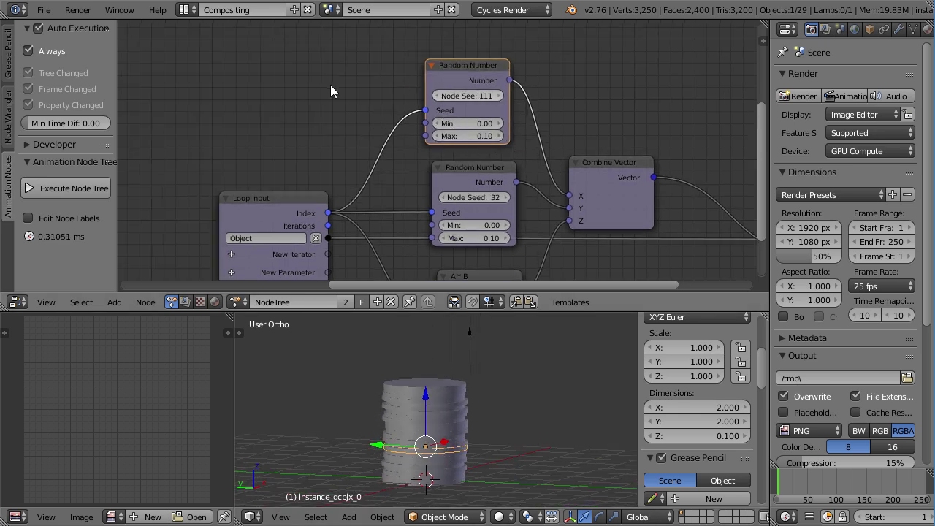
Step: Add a Float Input node and link it to the Max of both Random Number nodes
{"action": "middle_click_drag", "start_coordinate": [319, 102], "coordinate": [330, 108]}
{"action": "key", "text": "shift+a"}
{"action": "mouse_move", "coordinate": [303, 116]}
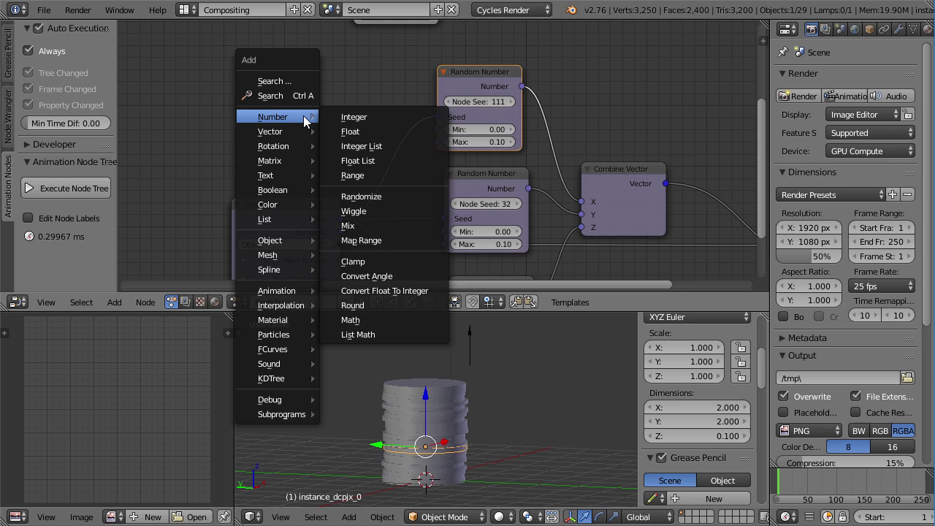
{"action": "left_click", "coordinate": [361, 133]}
{"action": "left_click", "coordinate": [263, 112]}
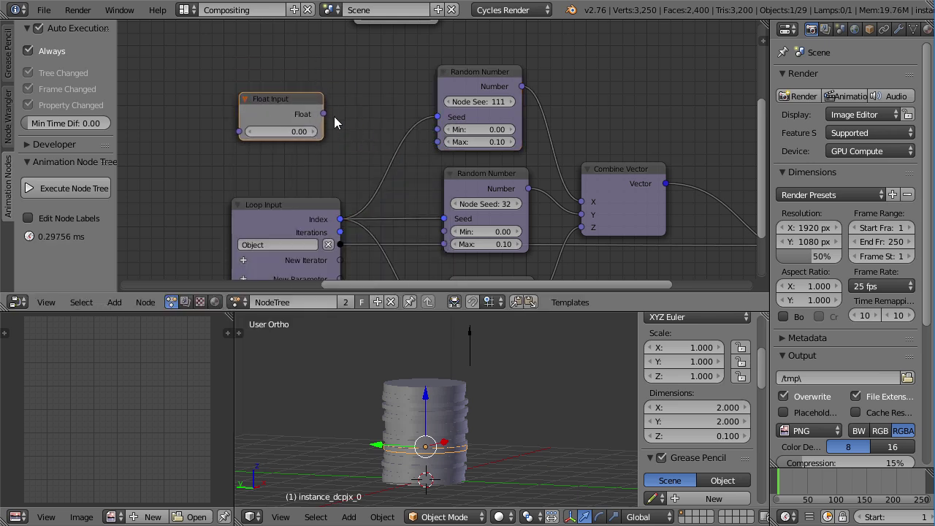
{"action": "left_click_drag", "start_coordinate": [324, 114], "coordinate": [438, 142]}
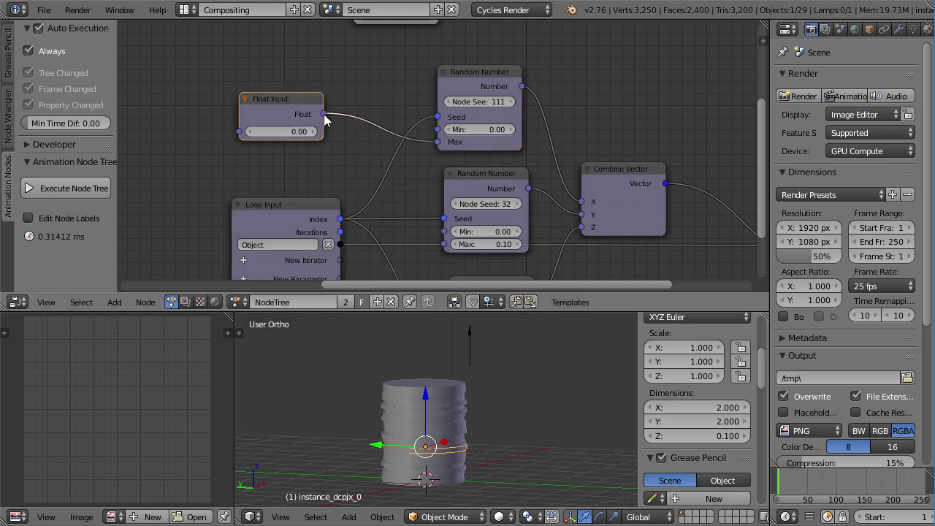
{"action": "left_click_drag", "start_coordinate": [324, 114], "coordinate": [445, 243]}
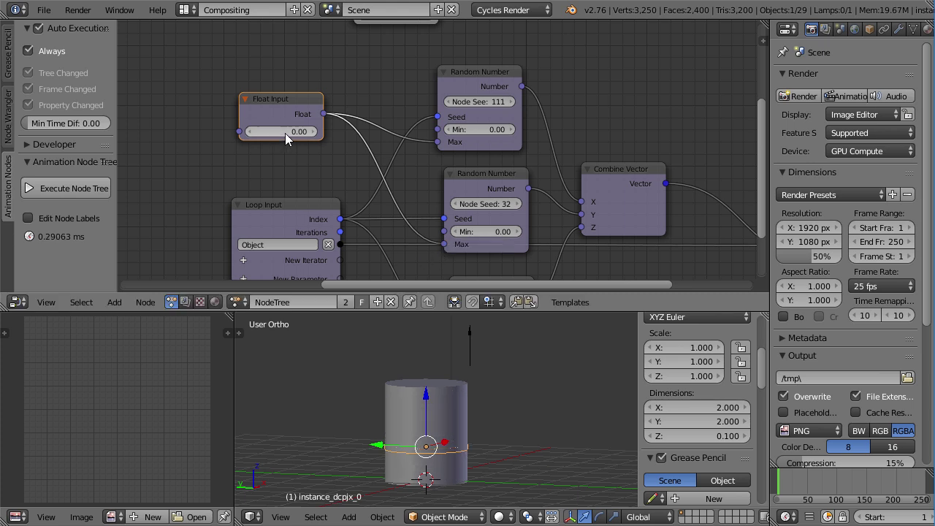
Step: Raise the shared Float value to 0.33 and move the Empty down along Z in front view
{"action": "scroll", "coordinate": [285, 133], "scroll_direction": "up", "scroll_amount": 1}
{"action": "left_click_drag", "start_coordinate": [285, 133], "coordinate": [307, 133]}
{"action": "mouse_move", "coordinate": [523, 381]}
{"action": "middle_mouse_down"}
{"action": "mouse_move", "coordinate": [479, 398]}
{"action": "mouse_move", "coordinate": [533, 394]}
{"action": "middle_mouse_up"}
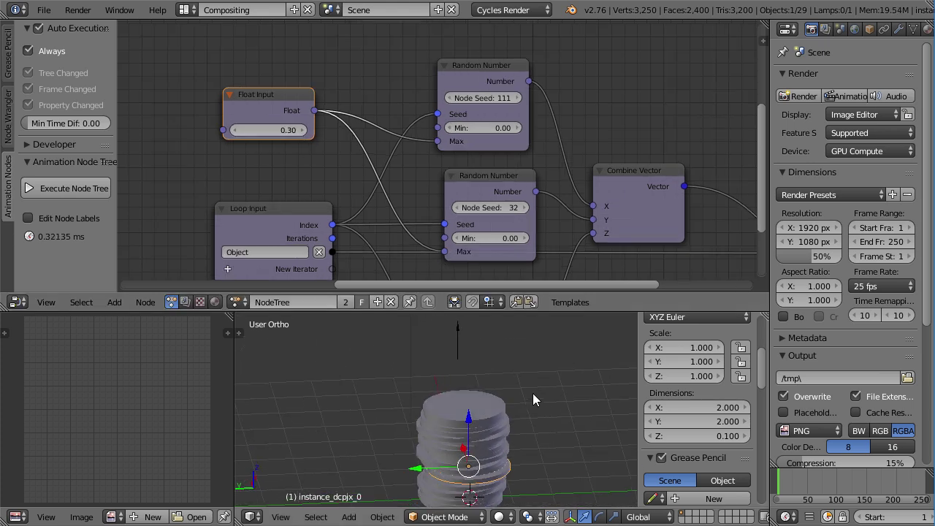
{"action": "key", "text": "KP_1"}
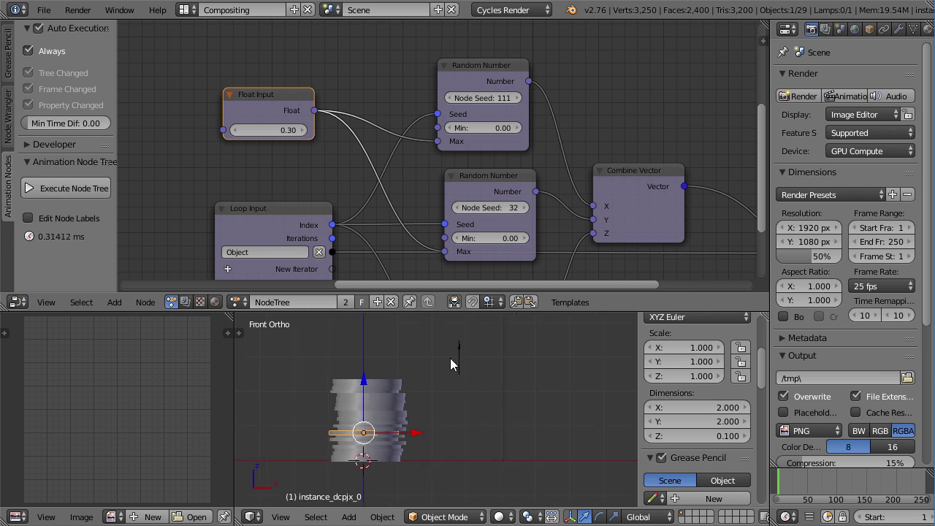
{"action": "right_click", "coordinate": [447, 354]}
{"action": "mouse_move", "coordinate": [458, 350]}
{"action": "left_mouse_down"}
{"action": "mouse_move", "coordinate": [453, 476]}
{"action": "mouse_move", "coordinate": [464, 335]}
{"action": "left_mouse_up"}
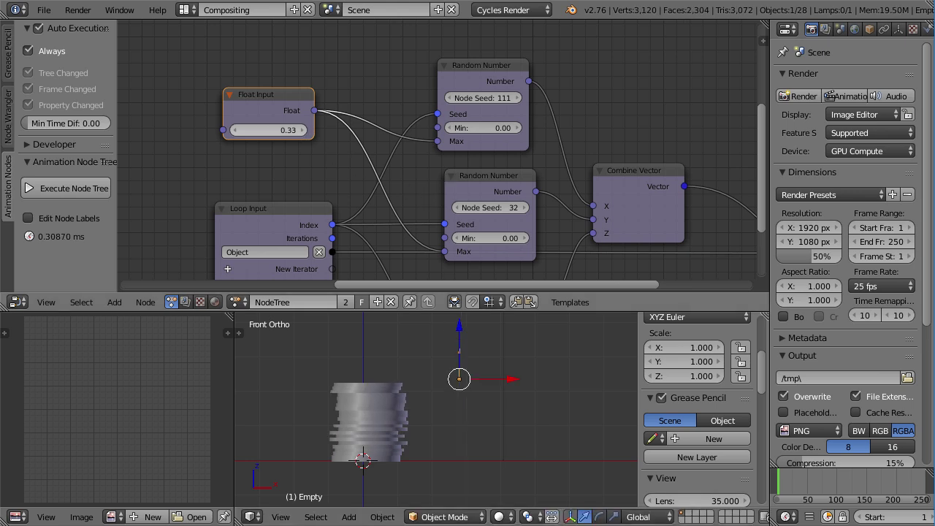
Step: Set the shared Float to 0.39 and try lower-node seeds 34, 32 and 31
{"action": "left_click_drag", "start_coordinate": [305, 130], "coordinate": [314, 130]}
{"action": "middle_click_drag", "start_coordinate": [424, 436], "coordinate": [394, 470]}
{"action": "left_click", "coordinate": [523, 208]}
{"action": "left_click", "coordinate": [523, 208]}
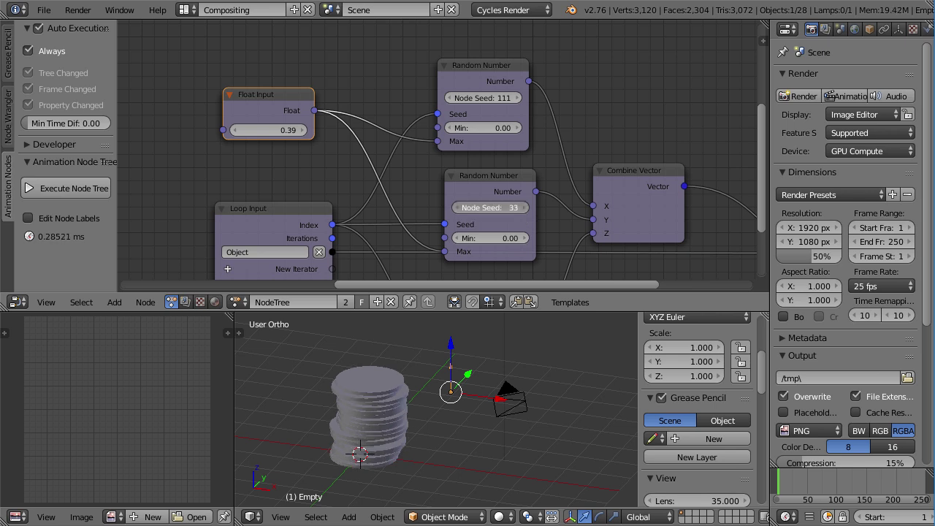
{"action": "key", "text": "KP_3"}
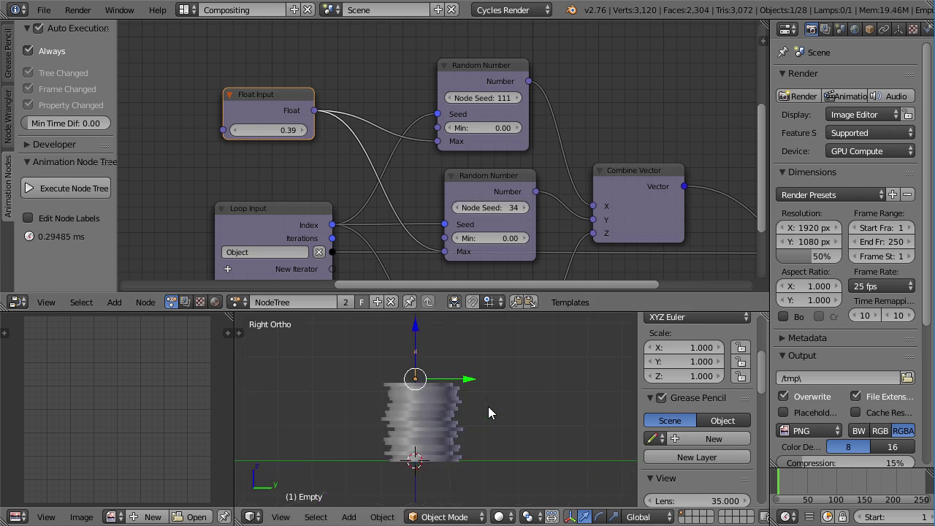
{"action": "scroll", "coordinate": [488, 414], "scroll_direction": "up", "scroll_amount": 4}
{"action": "left_click", "coordinate": [457, 208]}
{"action": "left_click", "coordinate": [457, 208]}
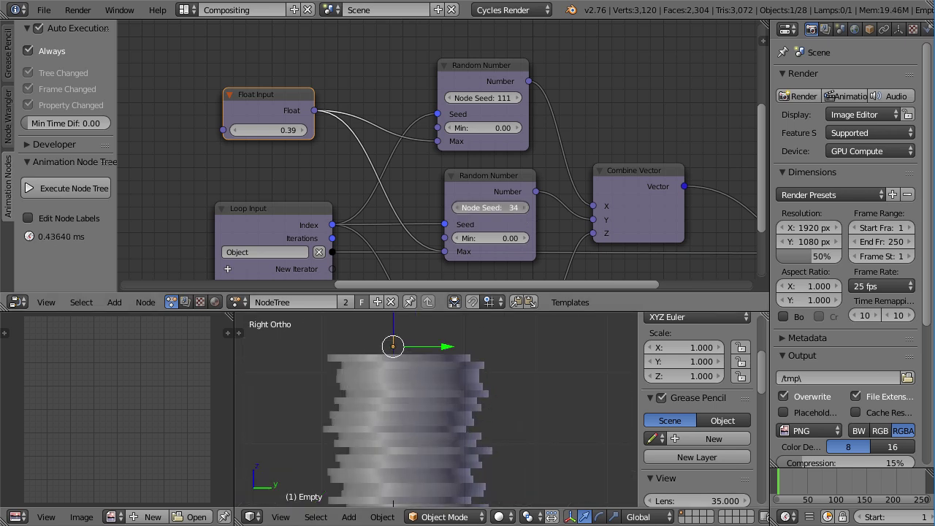
{"action": "scroll", "coordinate": [455, 397], "scroll_direction": "down", "scroll_amount": 3}
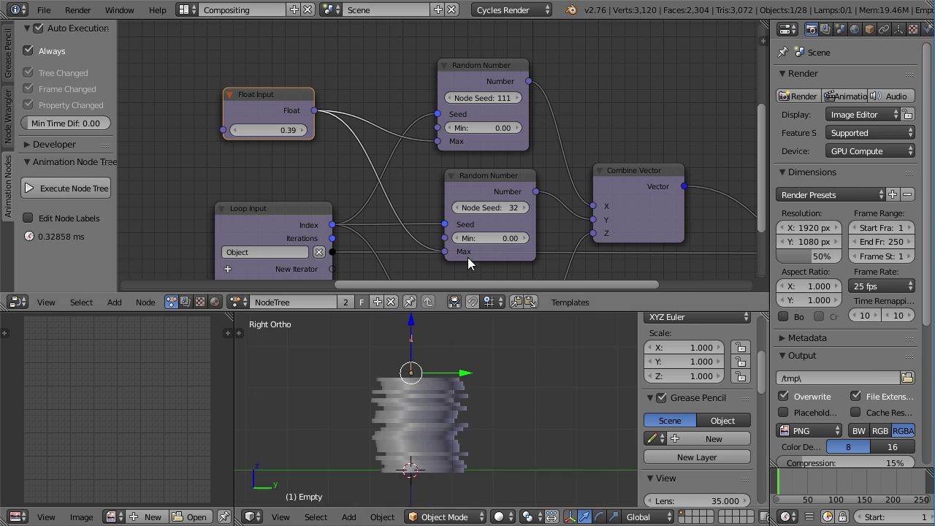
{"action": "left_click", "coordinate": [457, 208]}
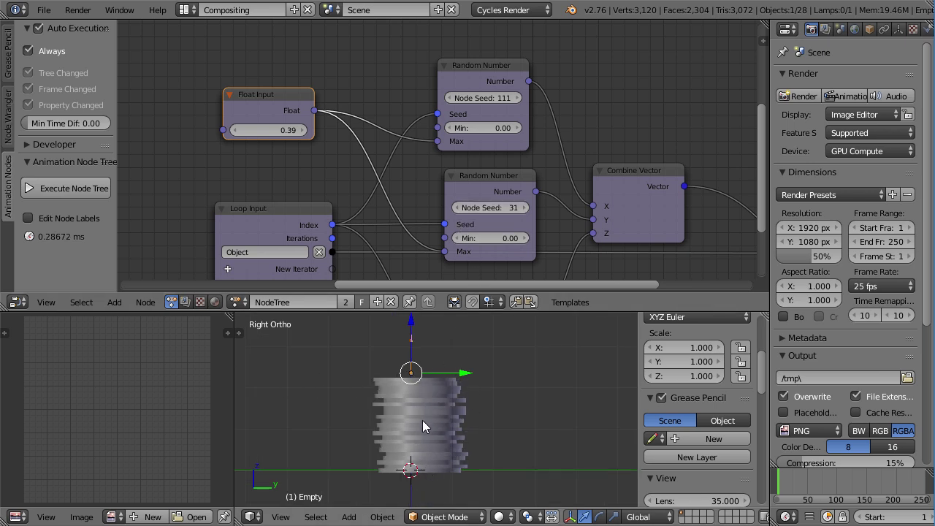
Step: Set the lower Random Number seed to 35 and the upper seed to 113
{"action": "middle_click_drag", "start_coordinate": [412, 397], "coordinate": [447, 402]}
{"action": "scroll", "coordinate": [447, 400], "scroll_direction": "up", "scroll_amount": 2}
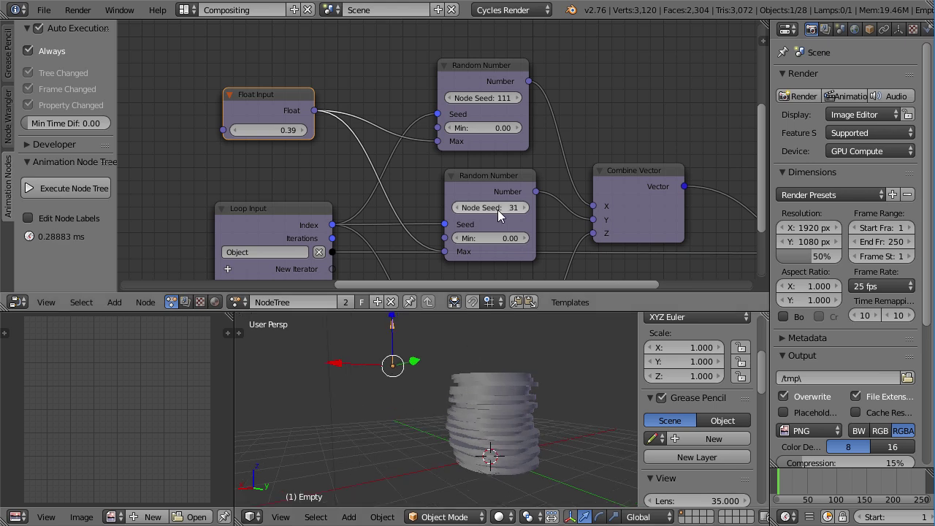
{"action": "left_click", "coordinate": [521, 207]}
{"action": "left_click", "coordinate": [521, 207]}
{"action": "left_click", "coordinate": [521, 207]}
{"action": "left_click", "coordinate": [521, 207]}
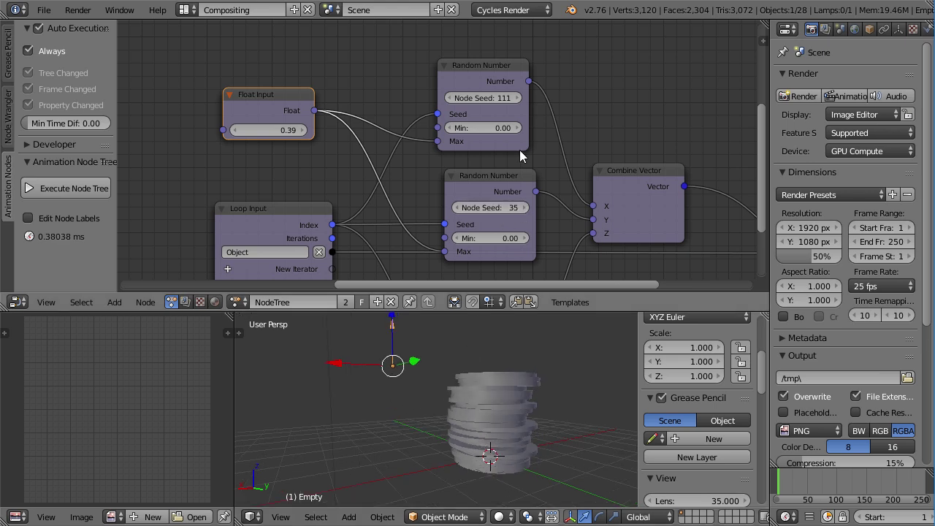
{"action": "left_click", "coordinate": [519, 100]}
{"action": "left_click", "coordinate": [519, 100]}
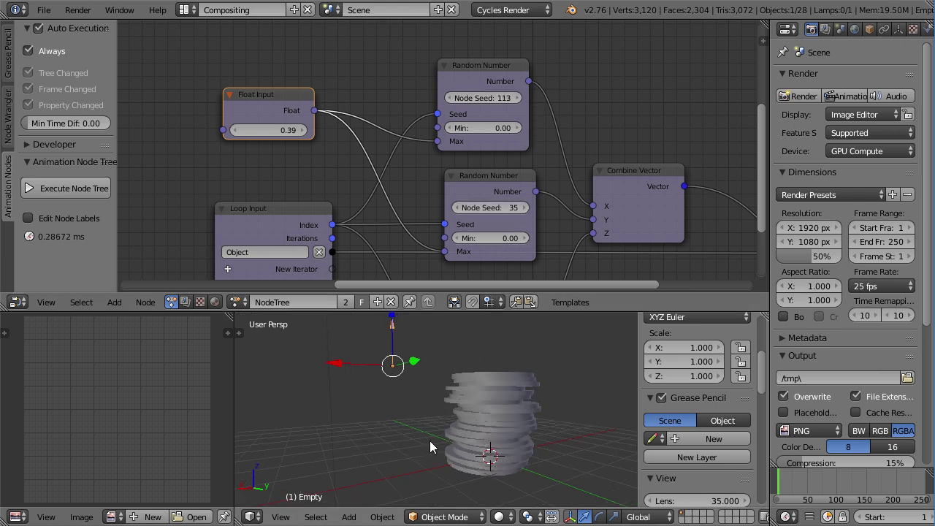
Step: Move the Empty up along Z in front view to add more coins to the stack
{"action": "middle_click_drag", "start_coordinate": [432, 444], "coordinate": [500, 438]}
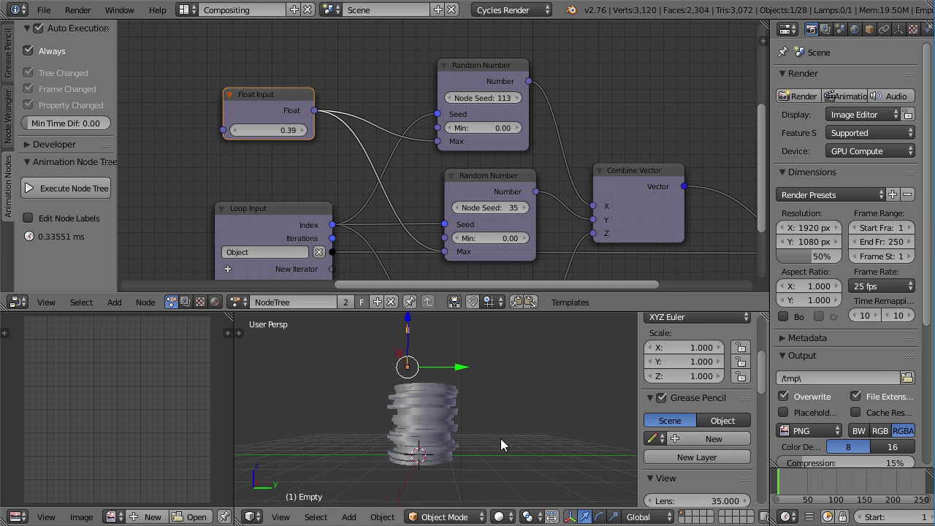
{"action": "key", "text": "KP_1"}
{"action": "scroll", "coordinate": [467, 391], "scroll_direction": "down", "scroll_amount": 1}
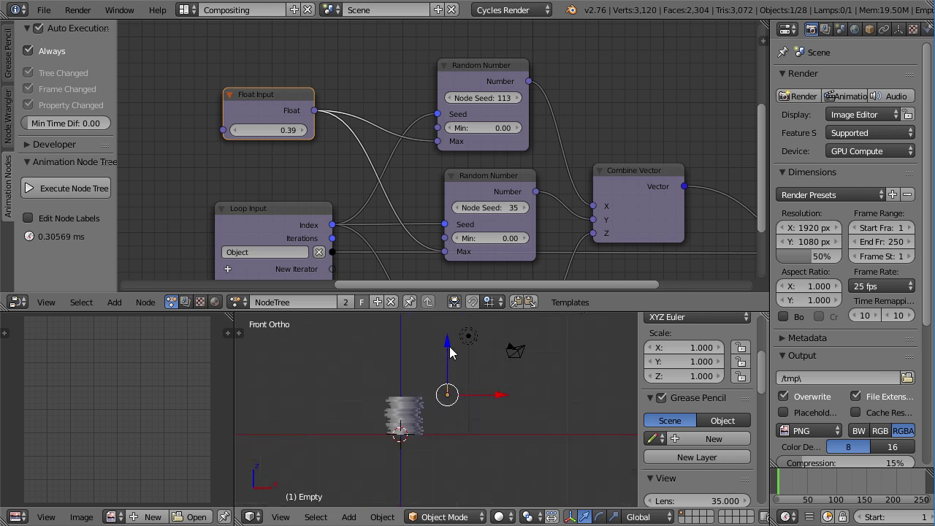
{"action": "left_click_drag", "start_coordinate": [449, 386], "coordinate": [448, 323]}
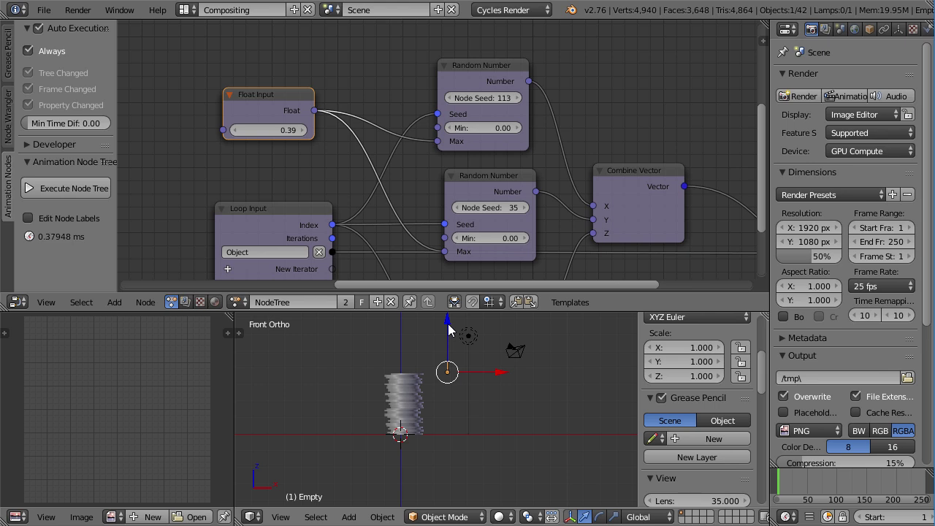
Step: Zoom the node editor out to the full tree and lower the Empty, trimming the scene to 43 objects
{"action": "scroll", "coordinate": [489, 165], "scroll_direction": "down", "scroll_amount": 5}
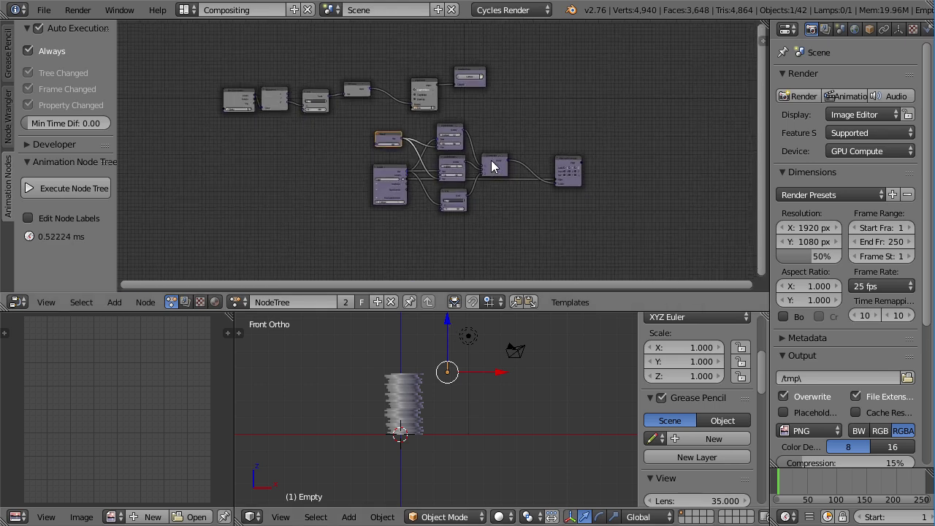
{"action": "scroll", "coordinate": [512, 190], "scroll_direction": "up", "scroll_amount": 2}
{"action": "scroll", "coordinate": [559, 204], "scroll_direction": "up", "scroll_amount": 1}
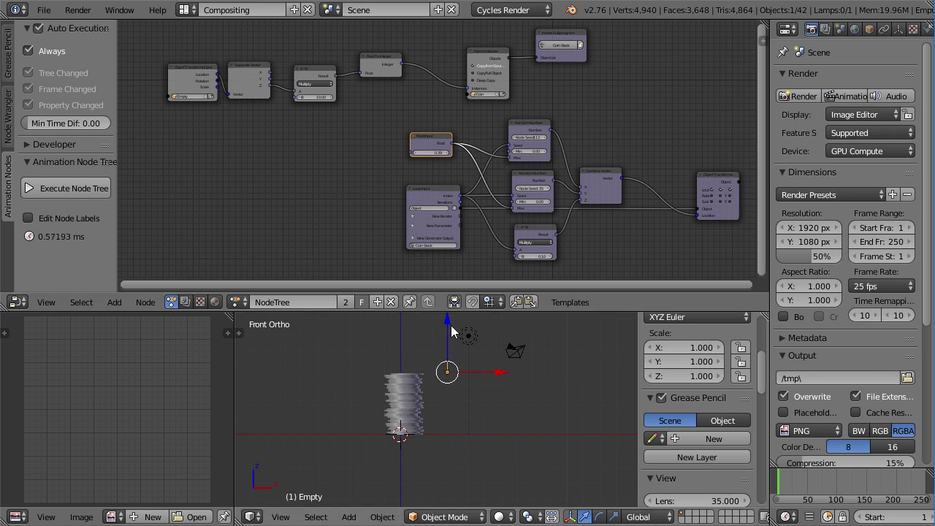
{"action": "left_click_drag", "start_coordinate": [444, 322], "coordinate": [432, 477]}
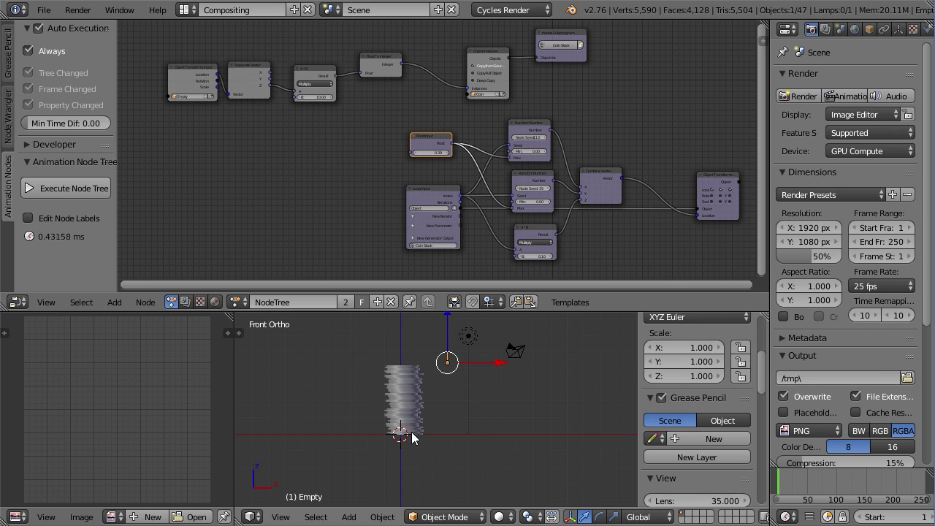
{"action": "middle_click_drag", "start_coordinate": [379, 449], "coordinate": [343, 474], "text": "shift"}
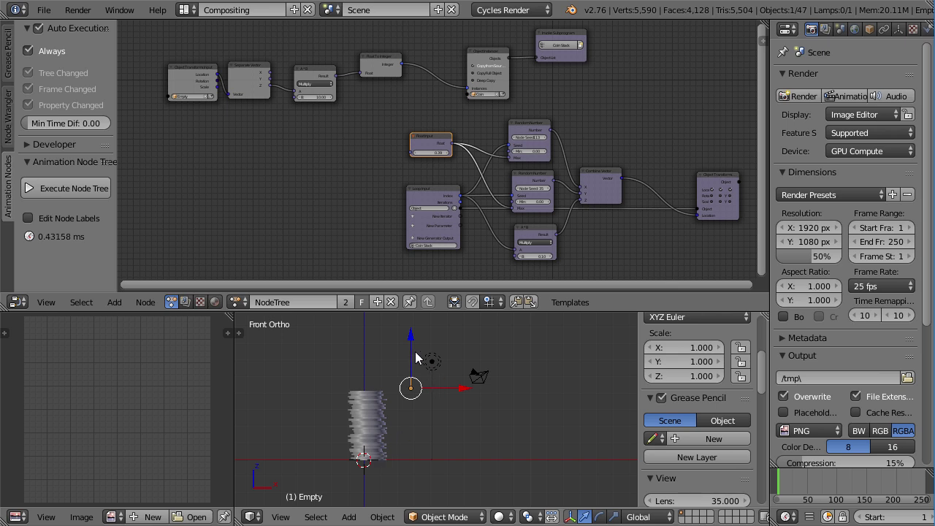
{"action": "mouse_move", "coordinate": [411, 343]}
{"action": "left_mouse_down"}
{"action": "mouse_move", "coordinate": [414, 395]}
{"action": "mouse_move", "coordinate": [414, 356]}
{"action": "left_mouse_up"}
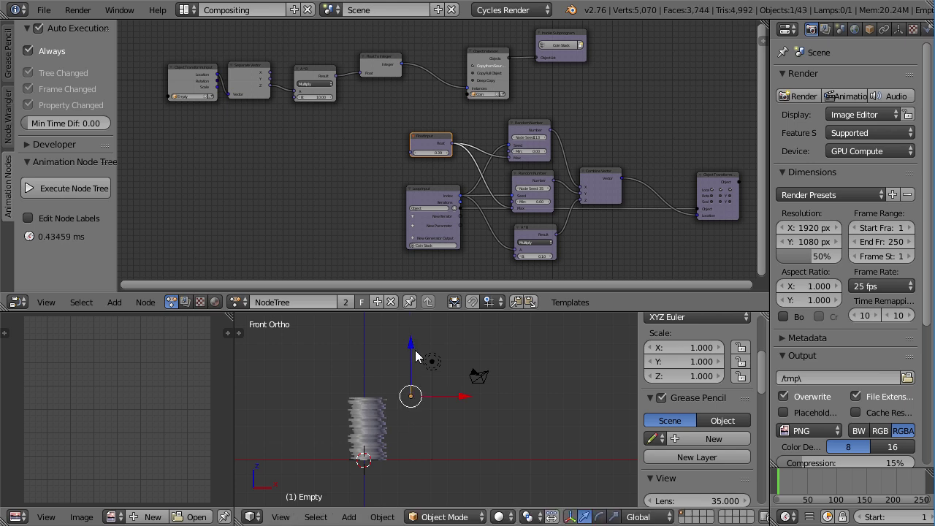